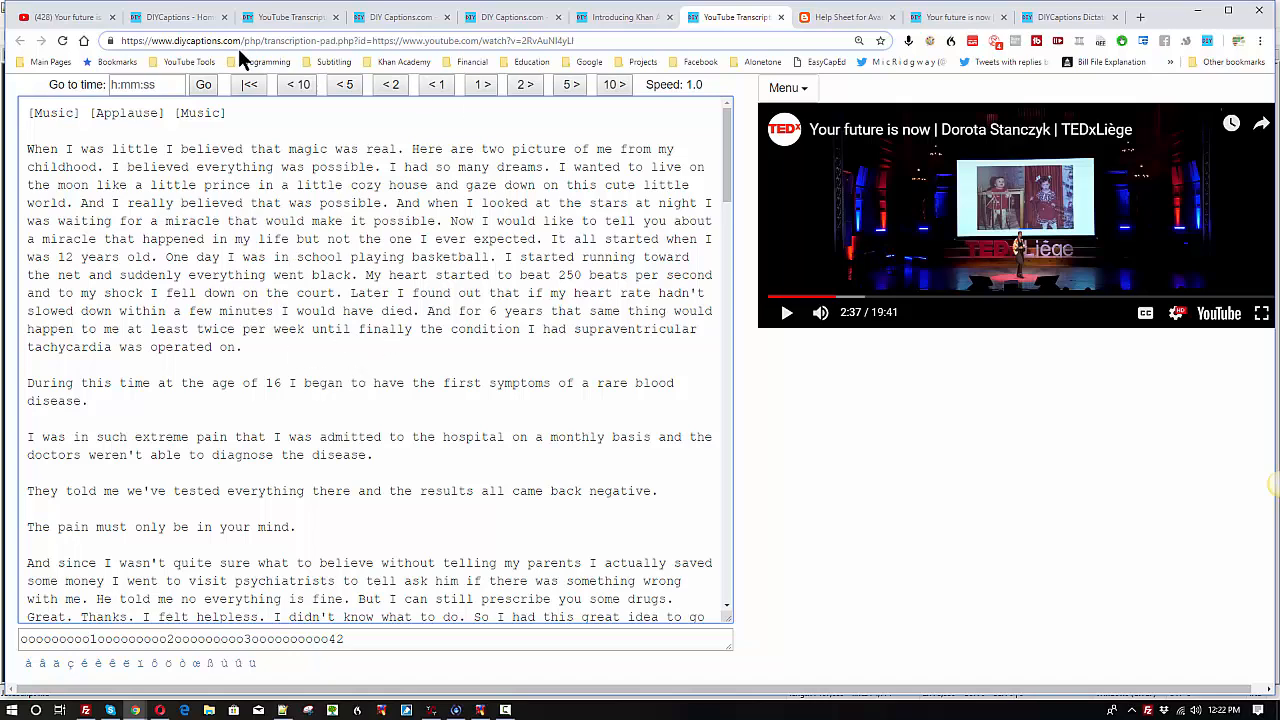
Step: Go to the DIY Captions home page and examine its tagline on closed captions, translated subtitles and autogenerated captions
click(185, 20)
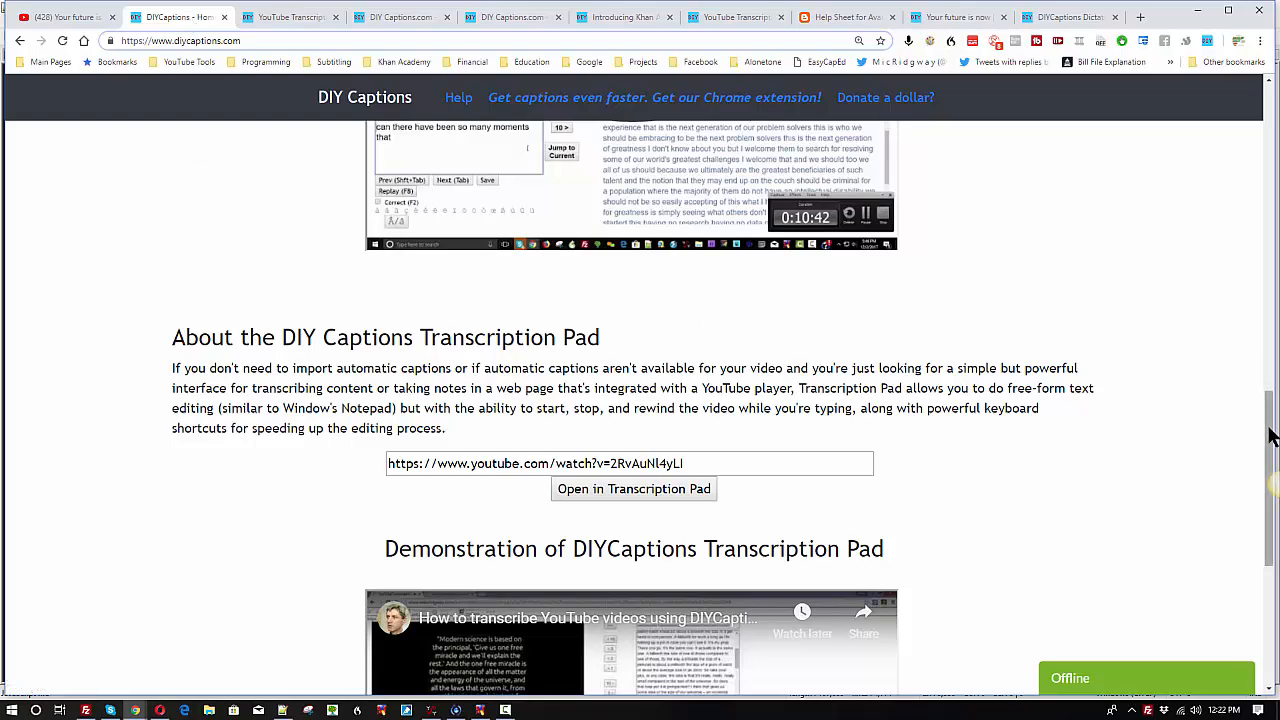
drag(1268, 450, 1266, 160)
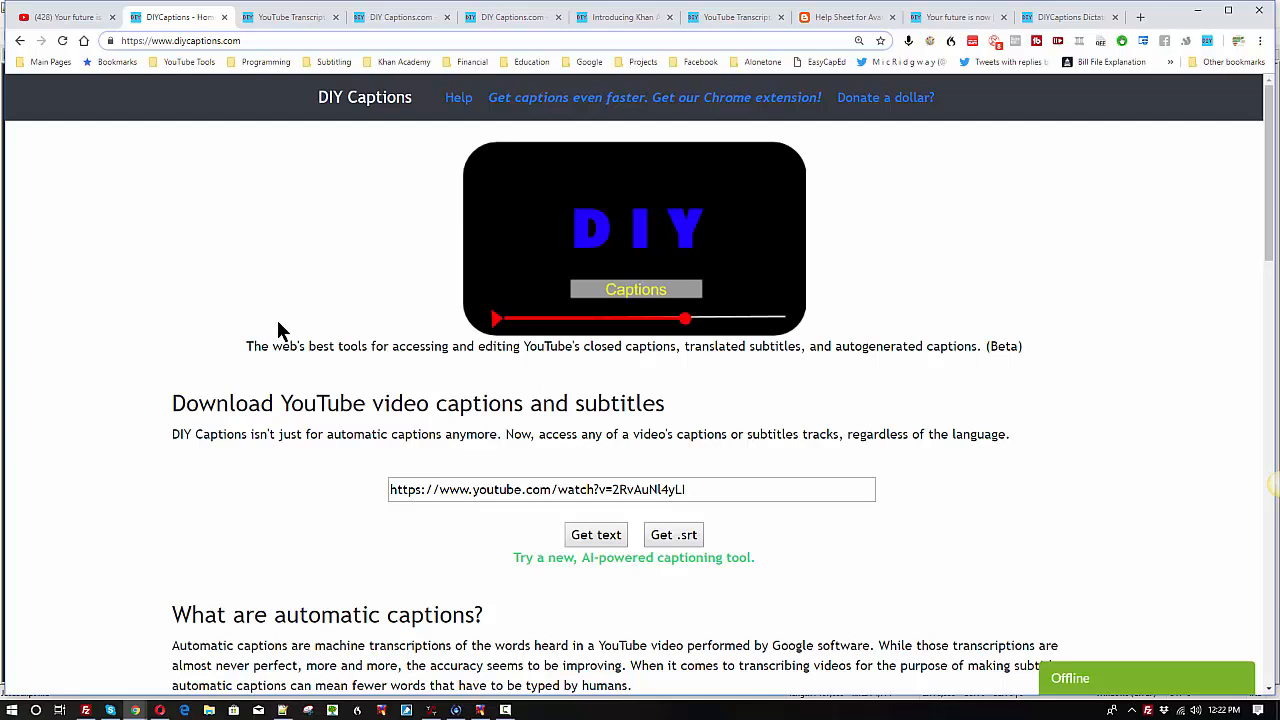
drag(246, 346, 876, 346)
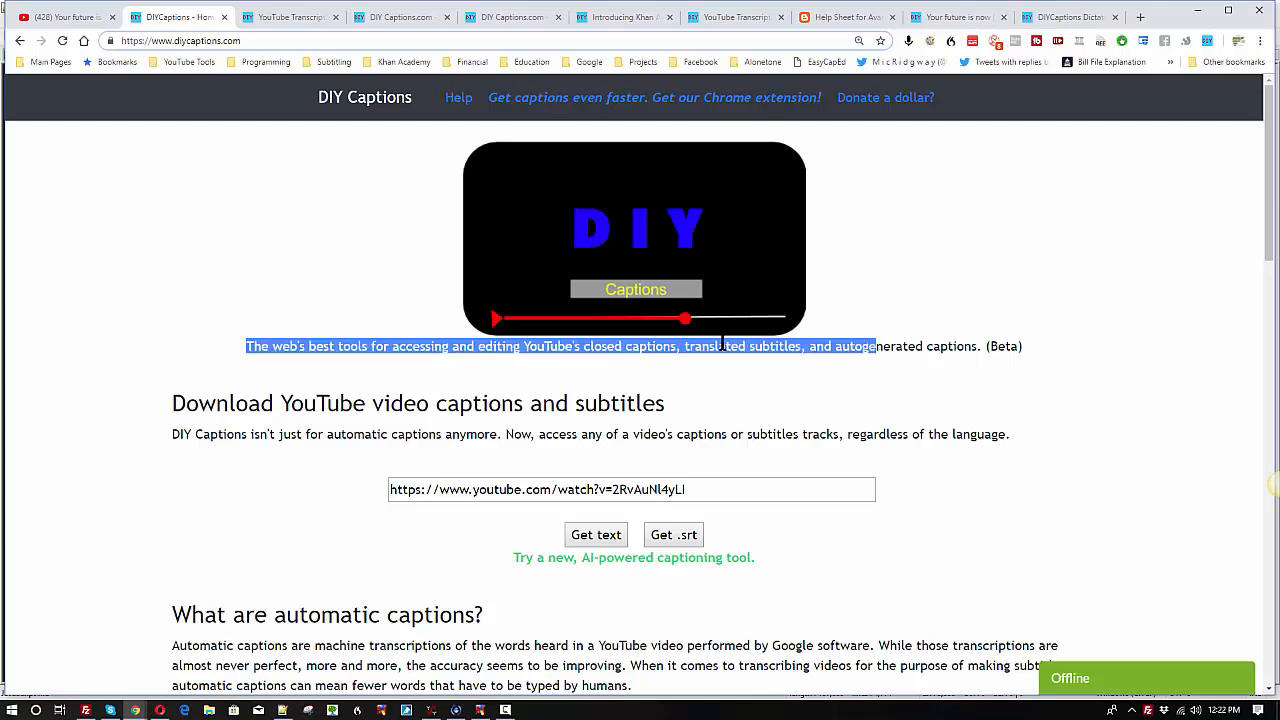
double_click(650, 346)
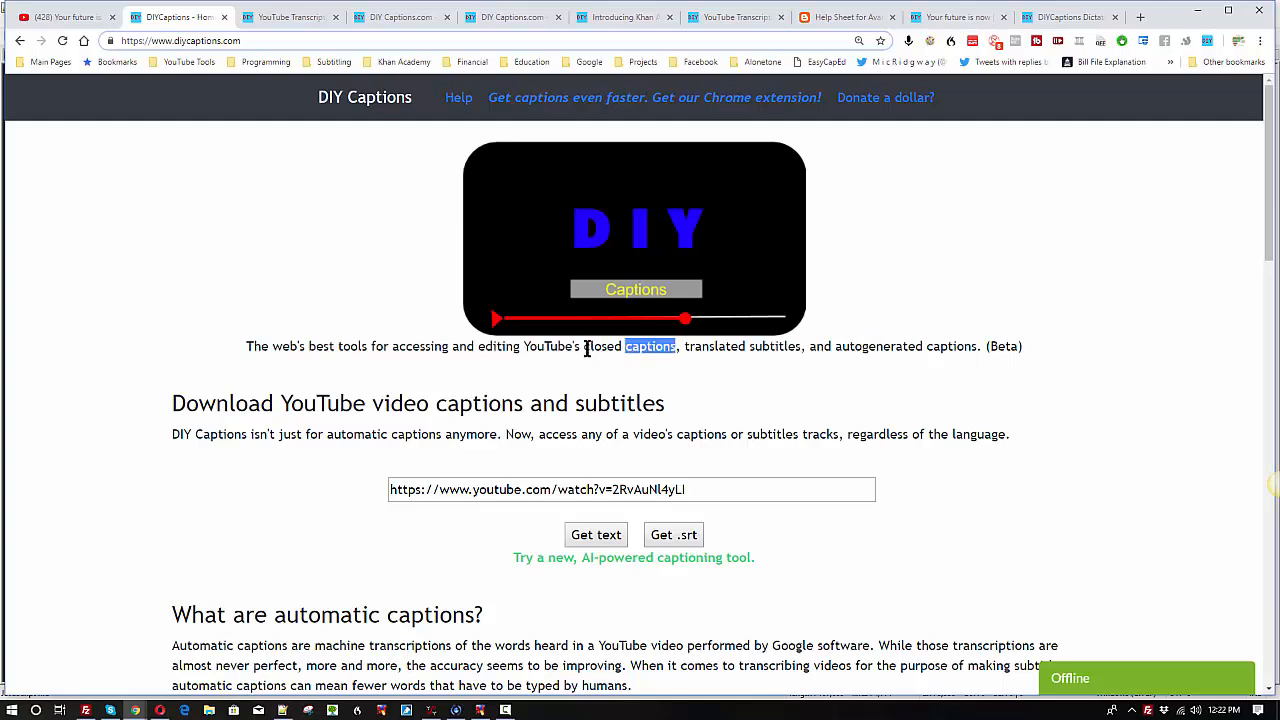
drag(585, 346, 676, 344)
drag(687, 348, 797, 346)
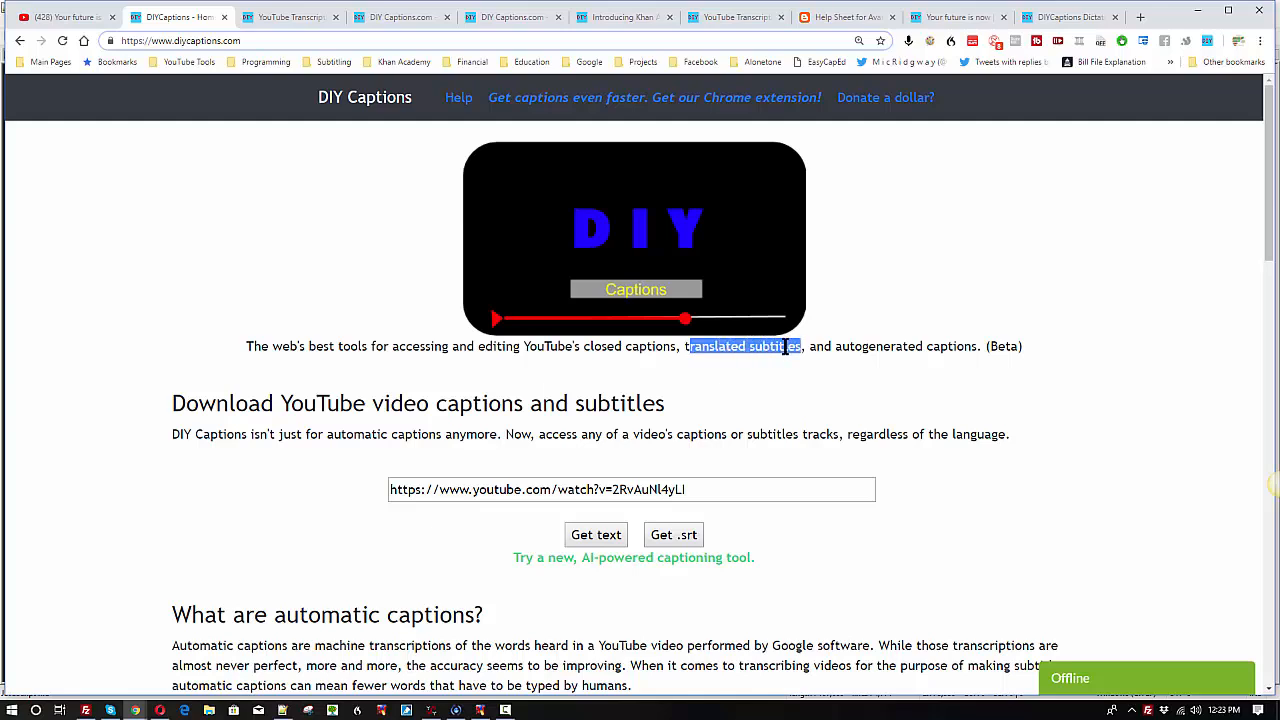
click(782, 348)
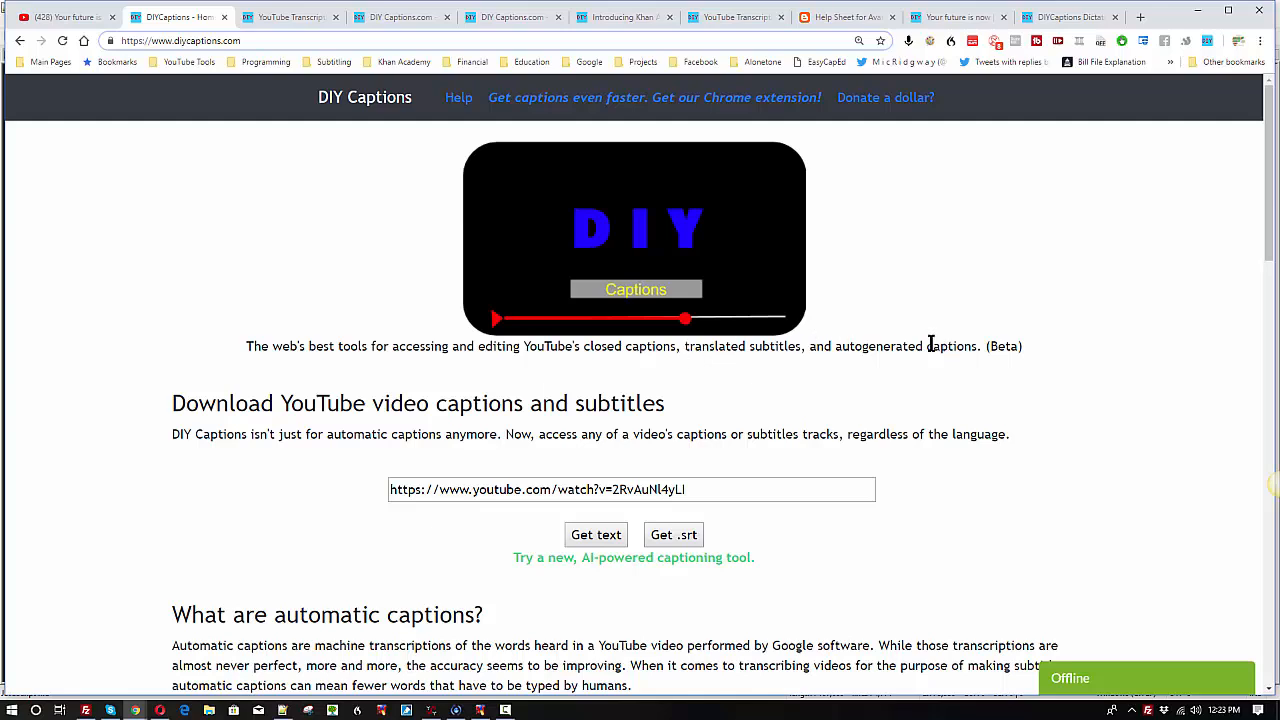
drag(838, 346, 975, 348)
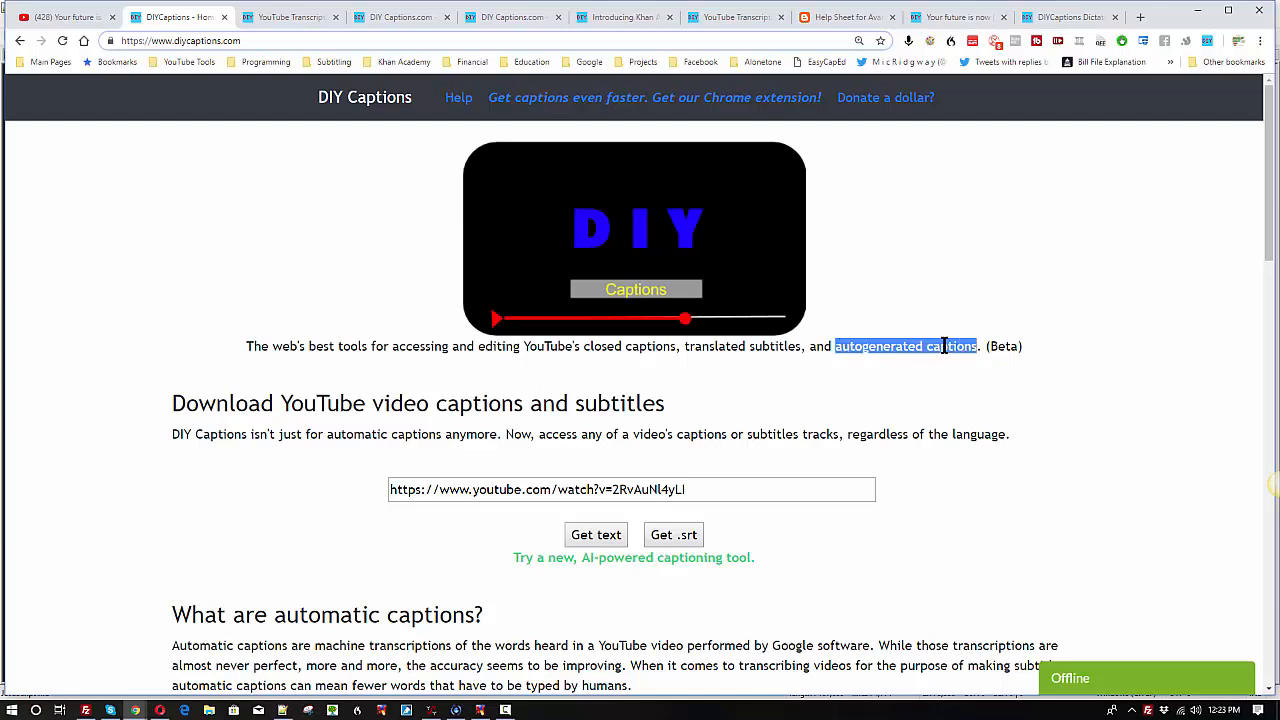
drag(587, 346, 802, 346)
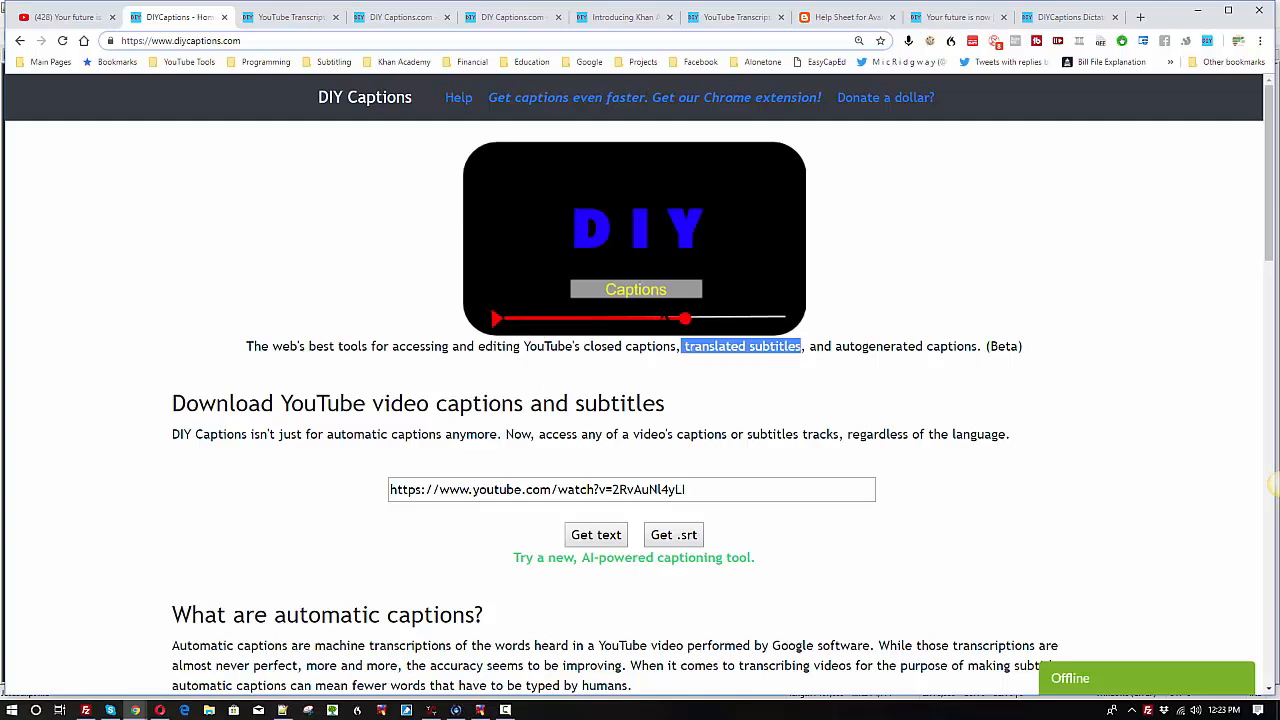
click(268, 280)
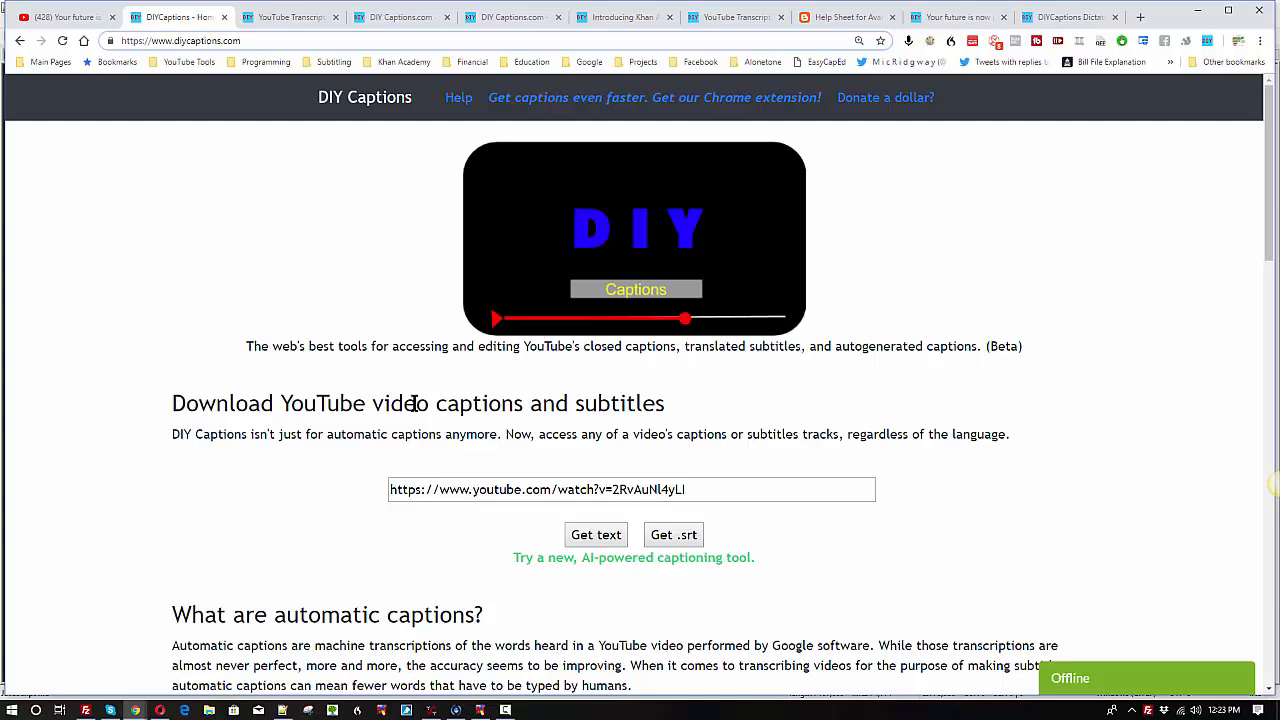
Step: Select the video URL in the caption download box and switch to that video's YouTube page
click(703, 491)
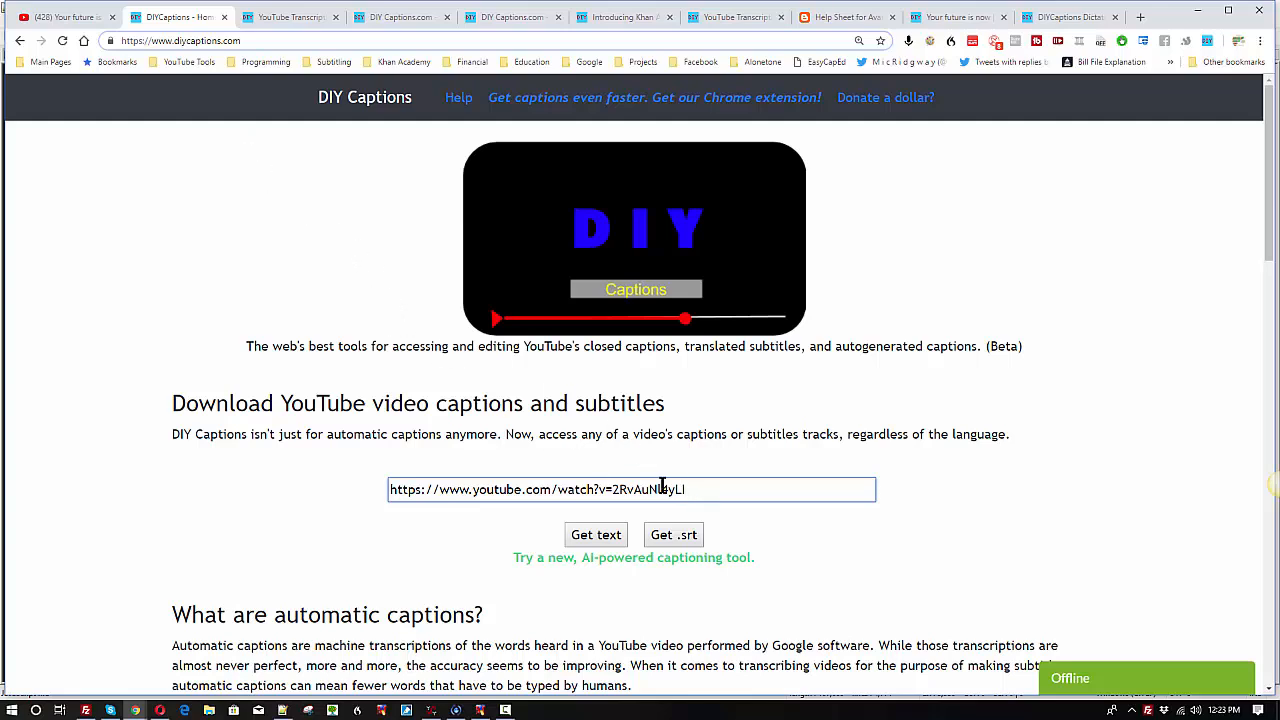
drag(686, 488, 336, 487)
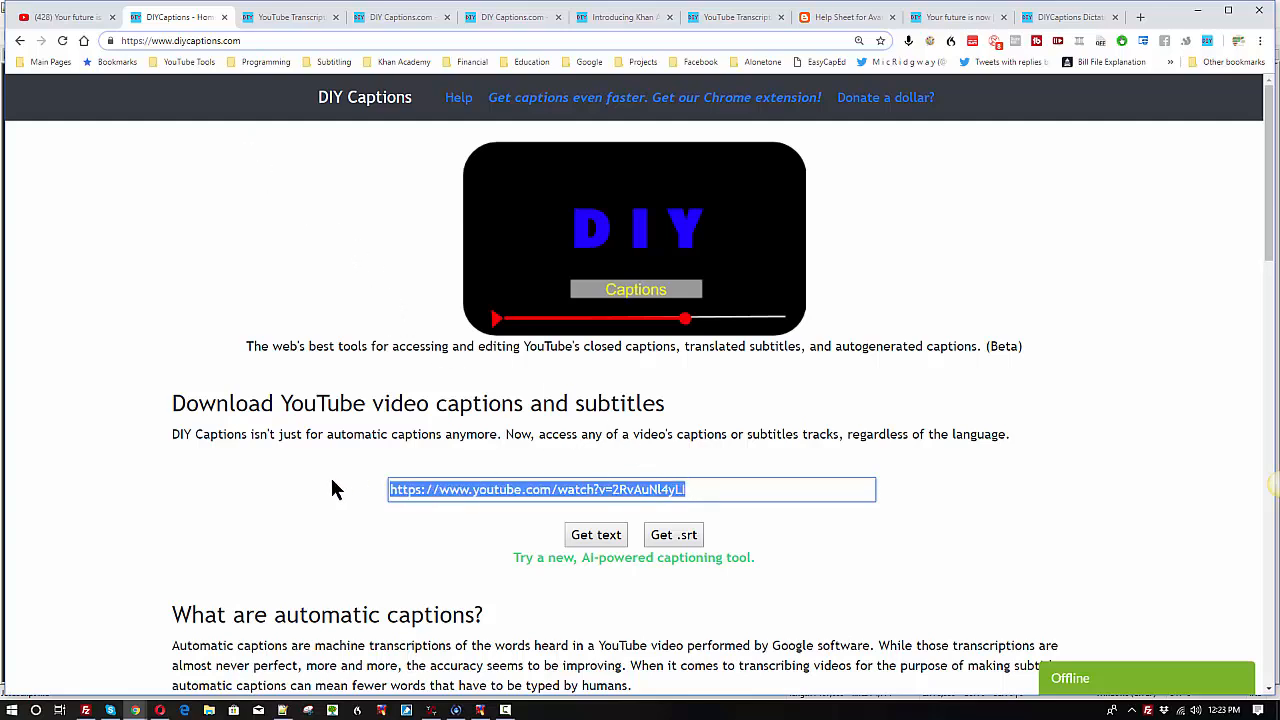
click(60, 18)
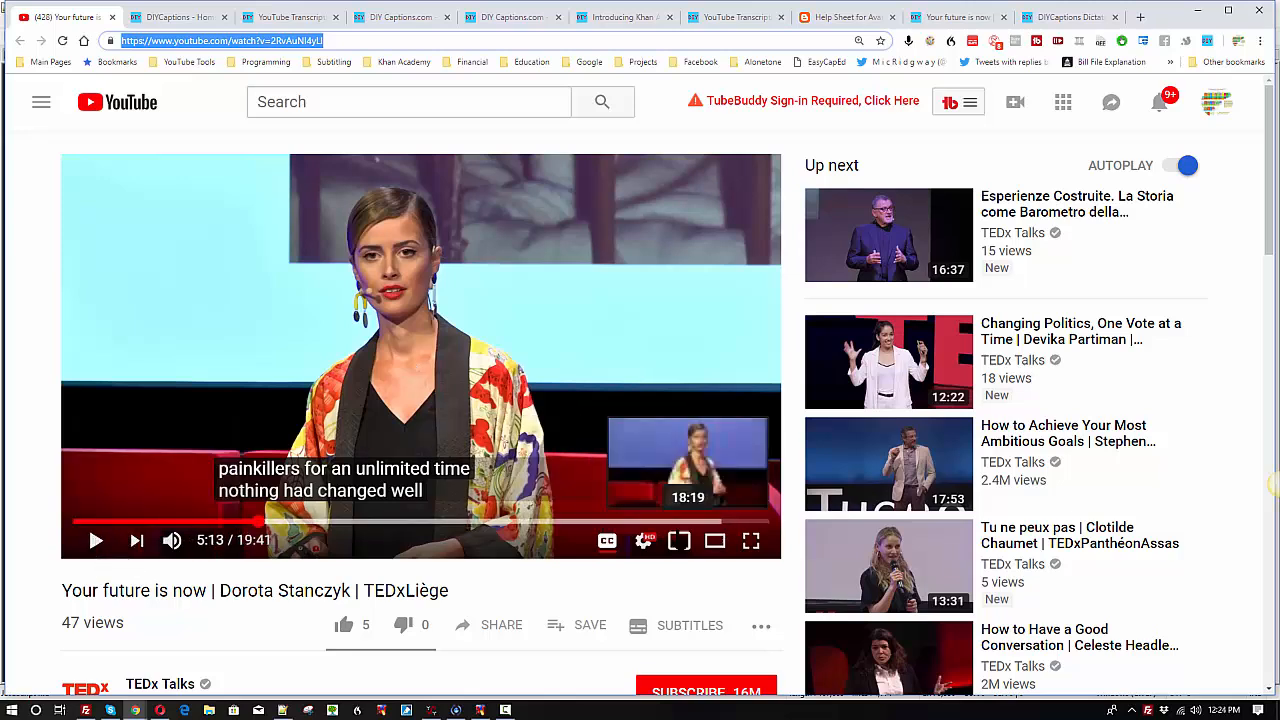
Step: Turn off the video's captions and look over its title, publication date and description
click(607, 541)
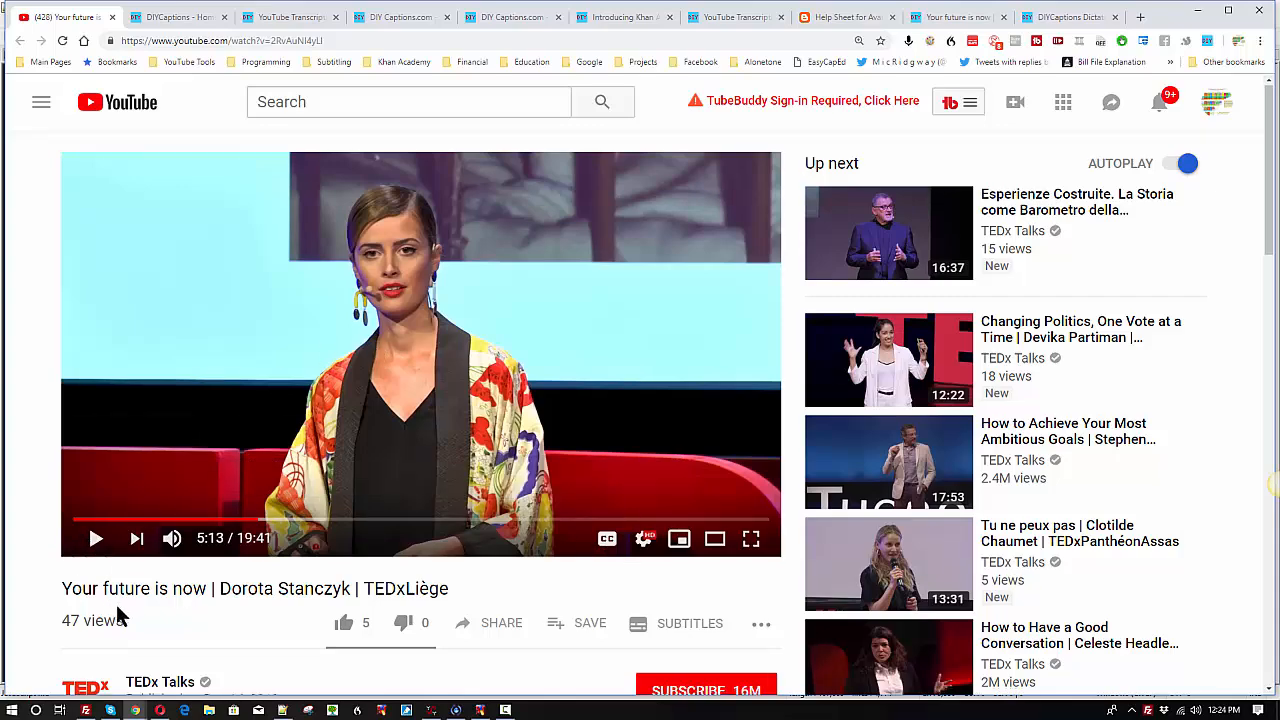
scroll(117, 610, down, 2)
scroll(294, 537, down, 3)
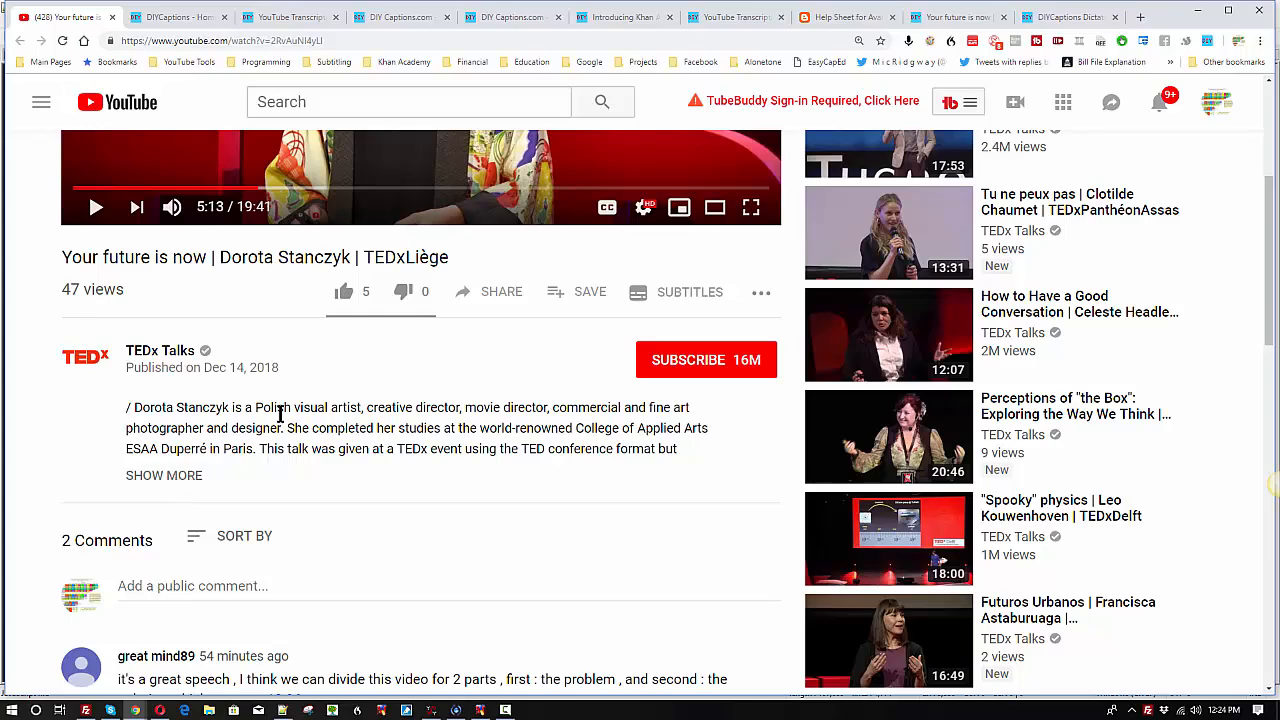
scroll(249, 485, up, 3)
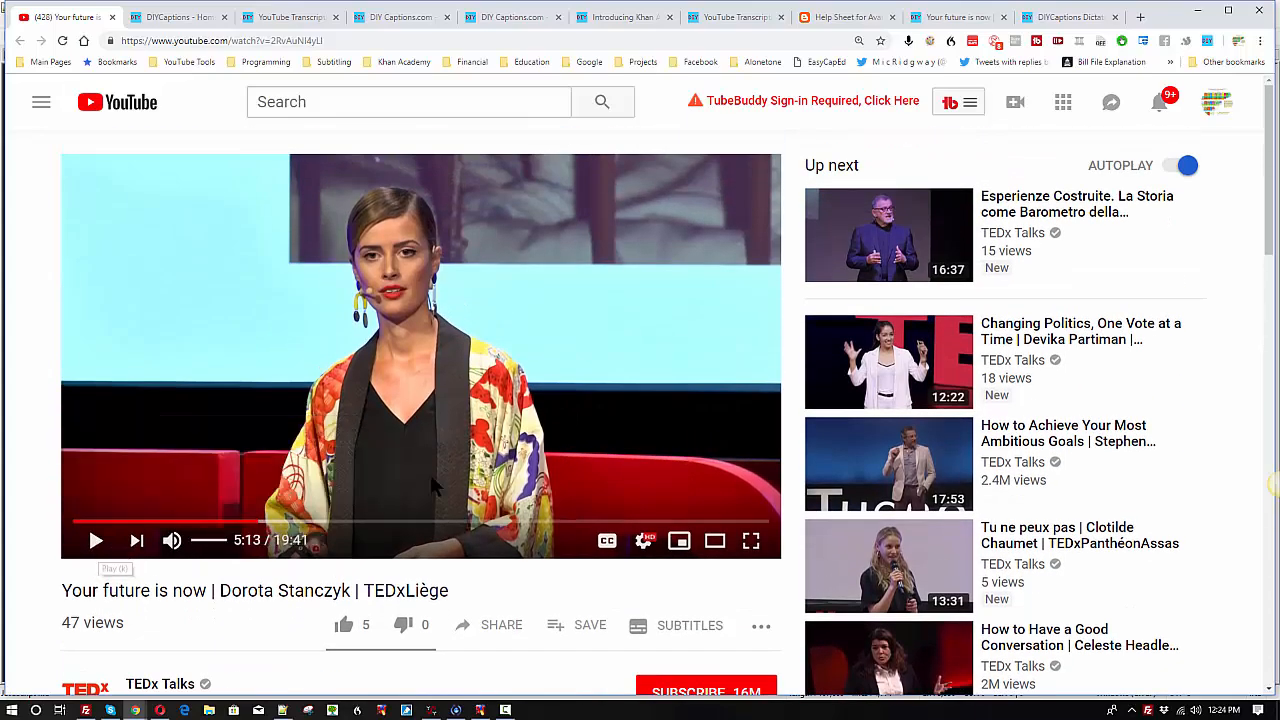
scroll(430, 474, down, 2)
scroll(380, 495, up, 2)
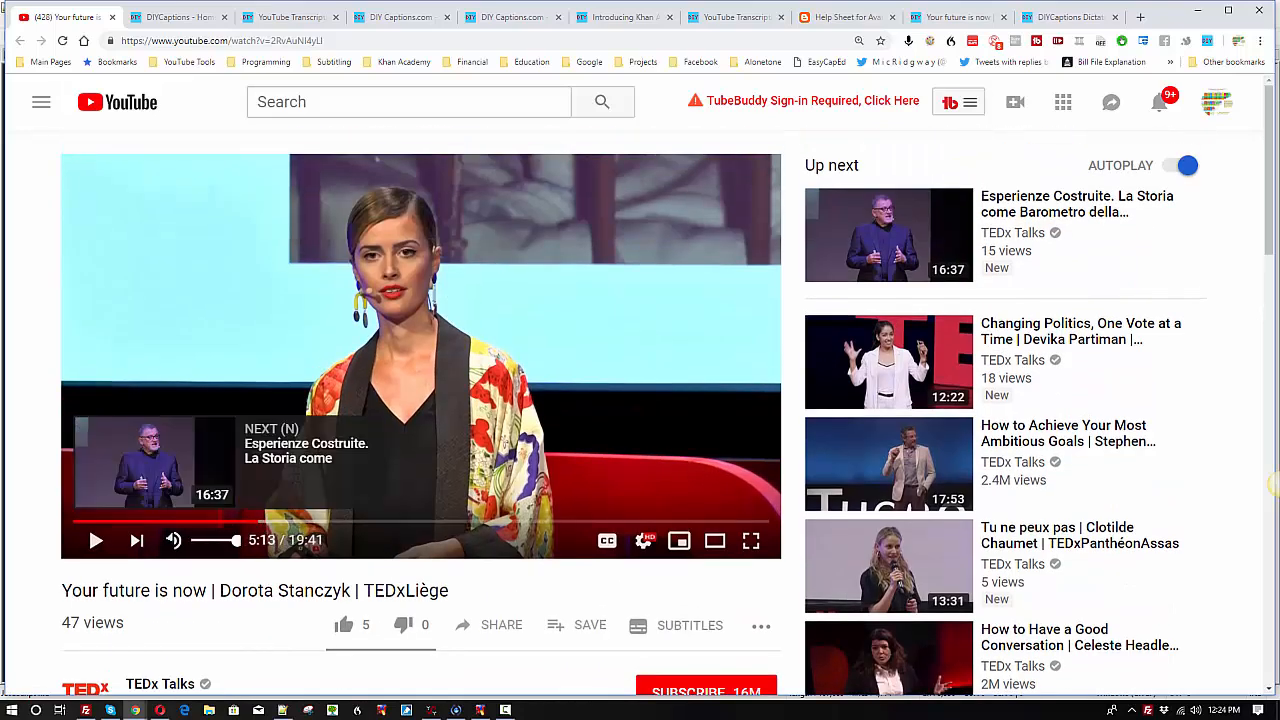
scroll(277, 558, down, 1)
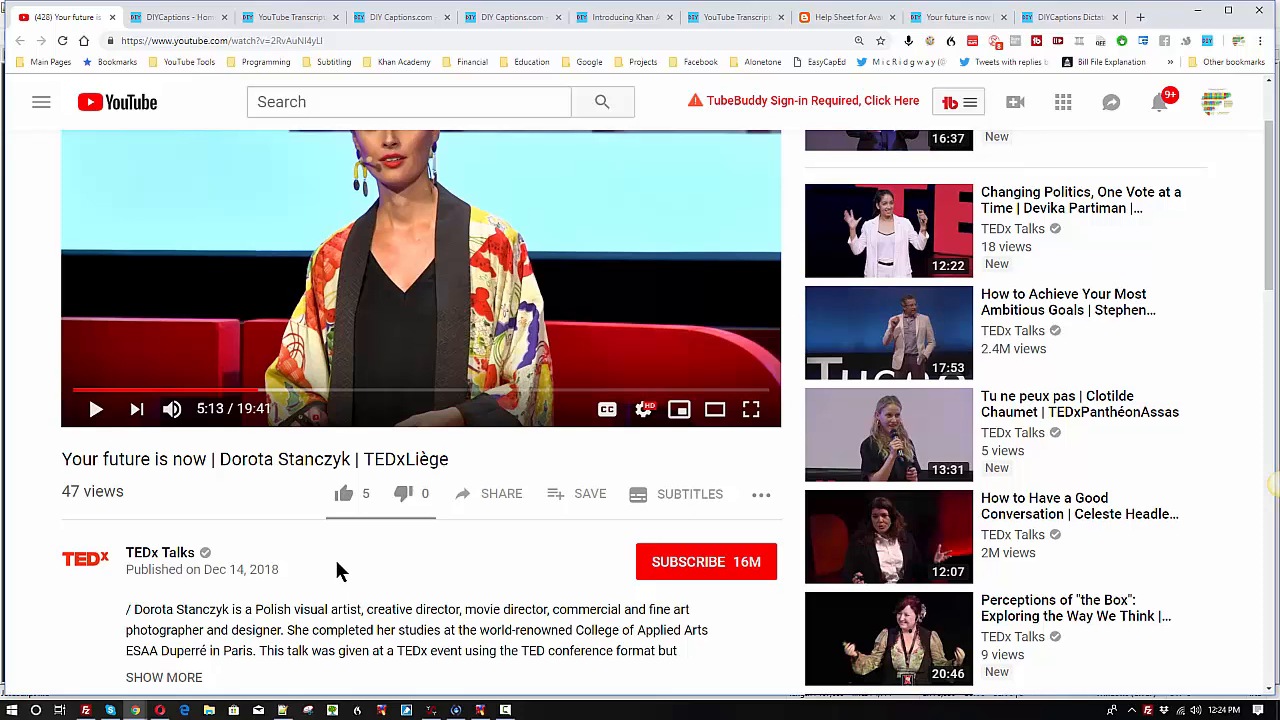
scroll(444, 530, up, 1)
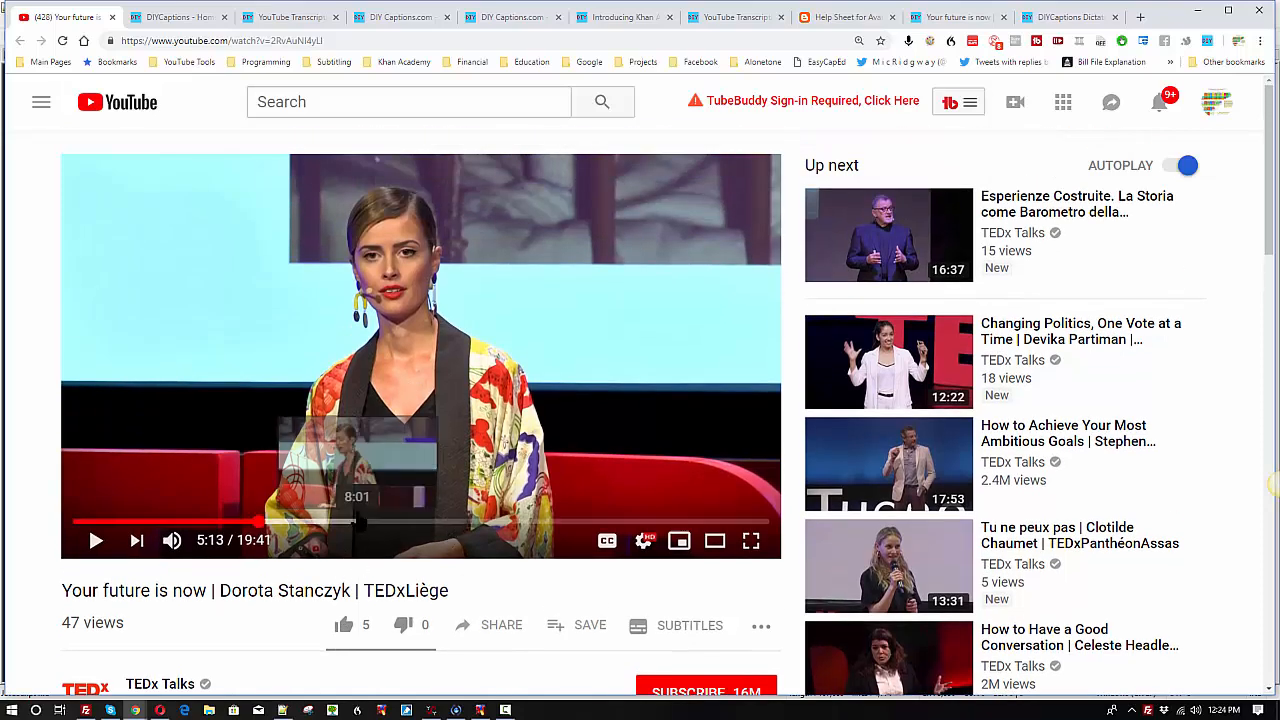
scroll(360, 500, down, 2)
scroll(349, 561, up, 2)
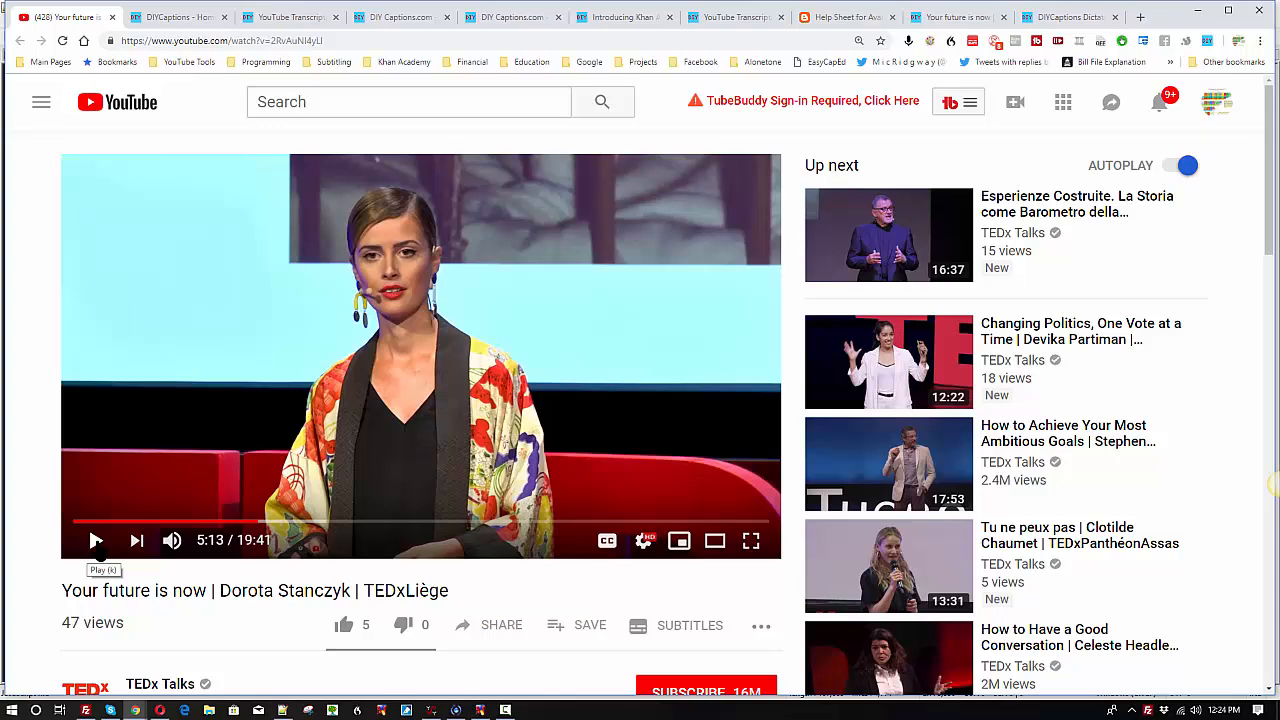
Step: Play the talk for about five seconds without captions and pause it at 5:18
click(96, 541)
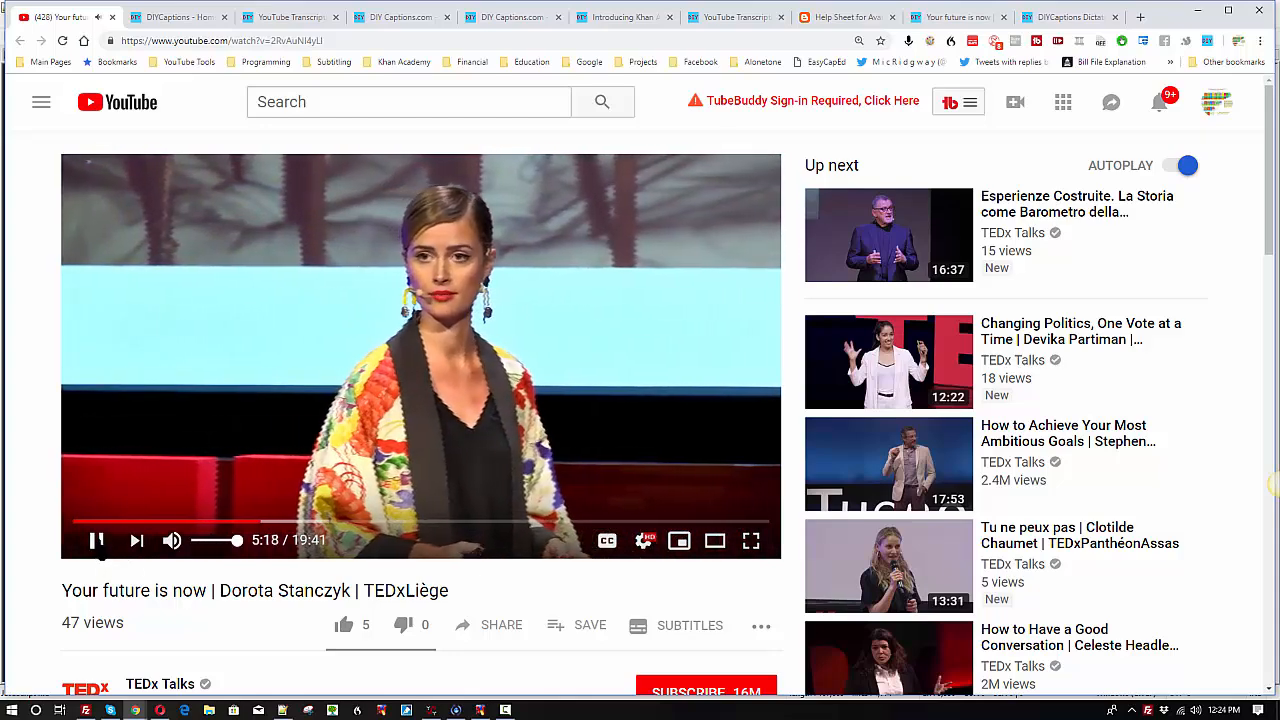
click(96, 541)
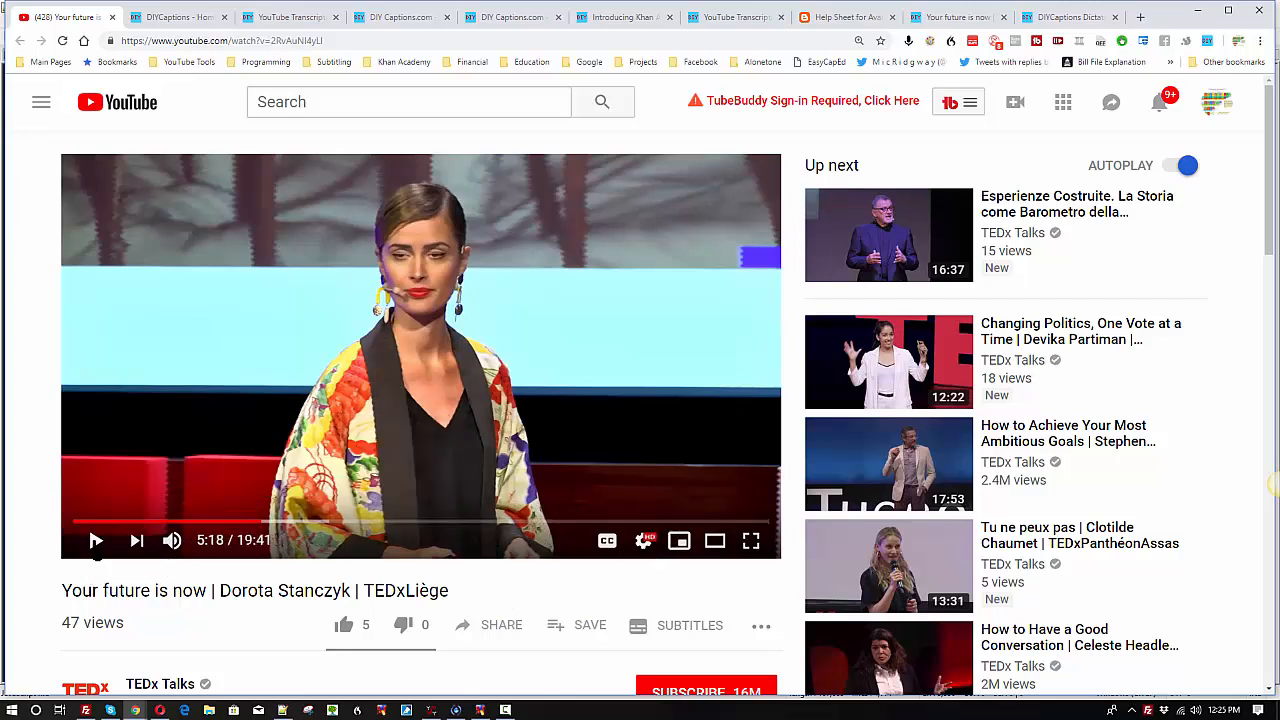
Step: Set the video's subtitles to English (auto-generated) and close the player settings
click(646, 543)
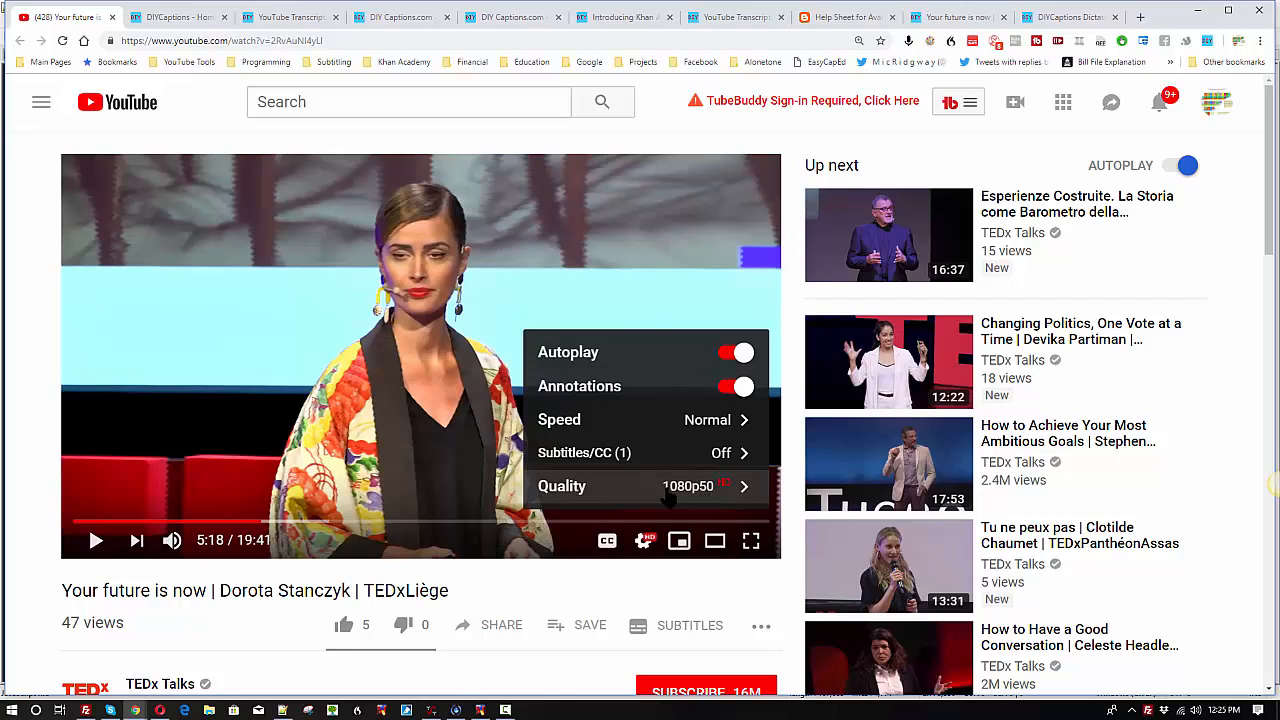
click(607, 455)
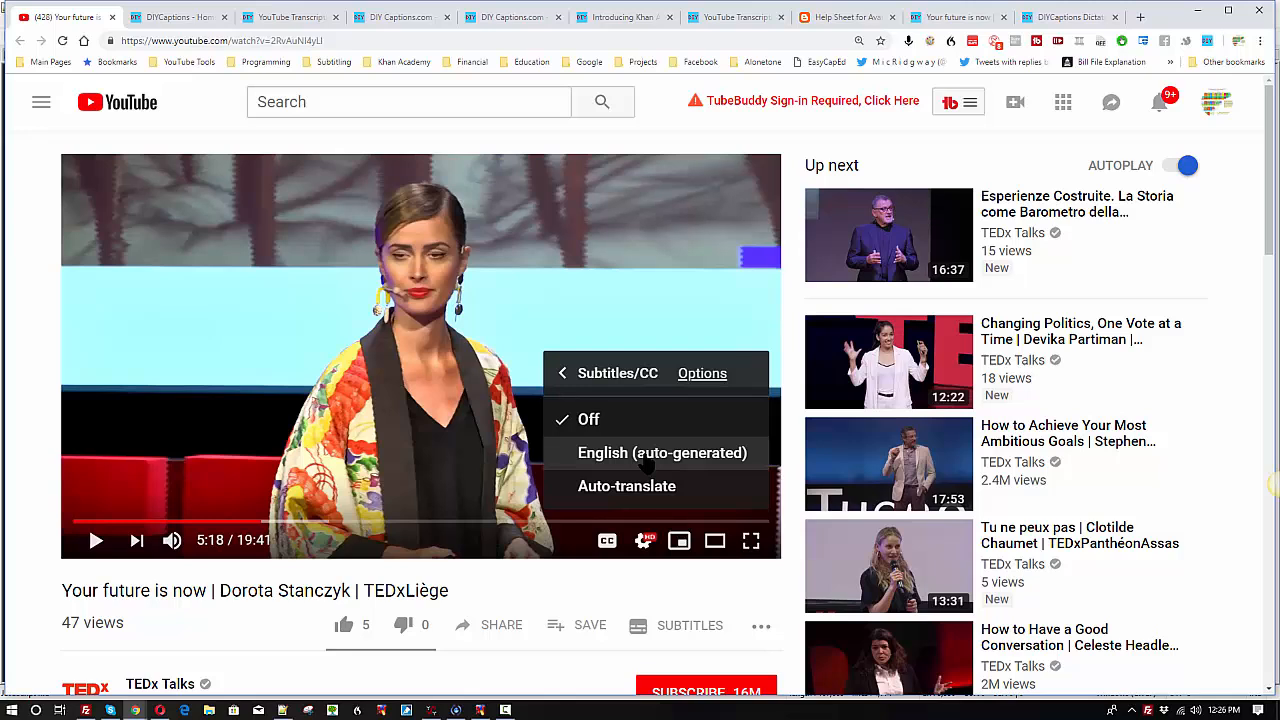
click(576, 459)
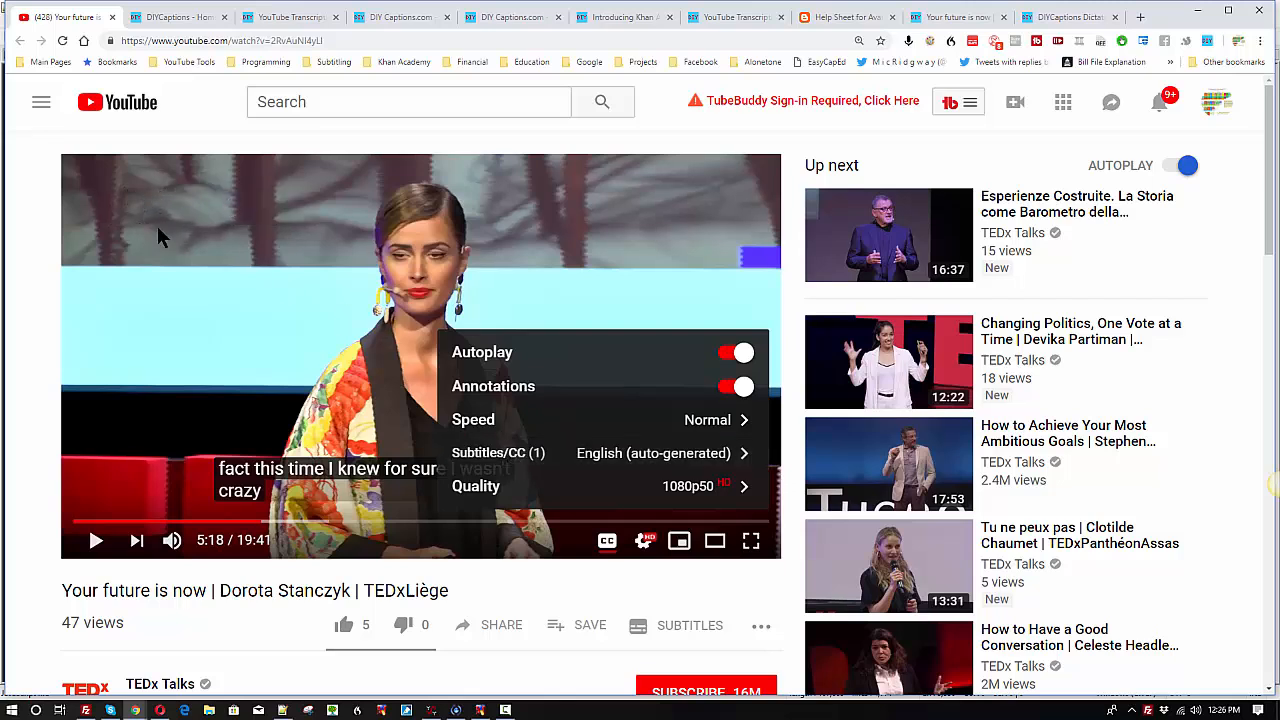
click(198, 355)
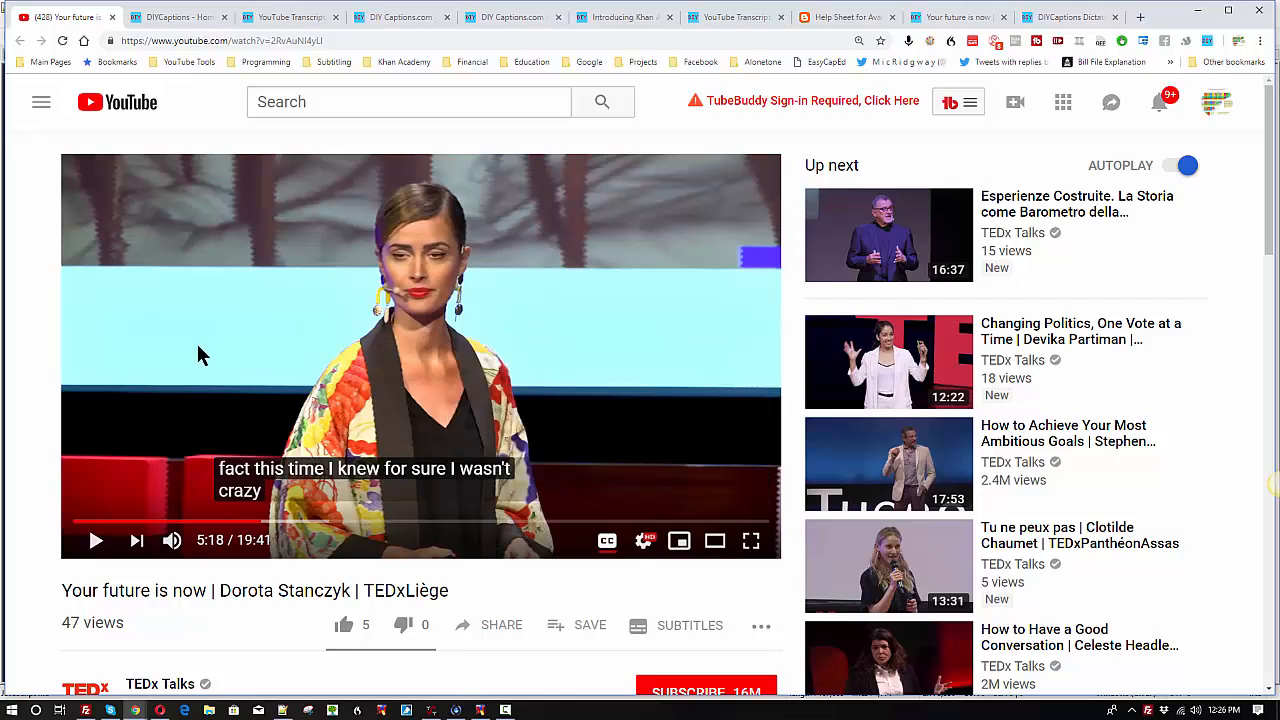
Step: Toggle the video's captions off and on several times, leaving them on
click(611, 551)
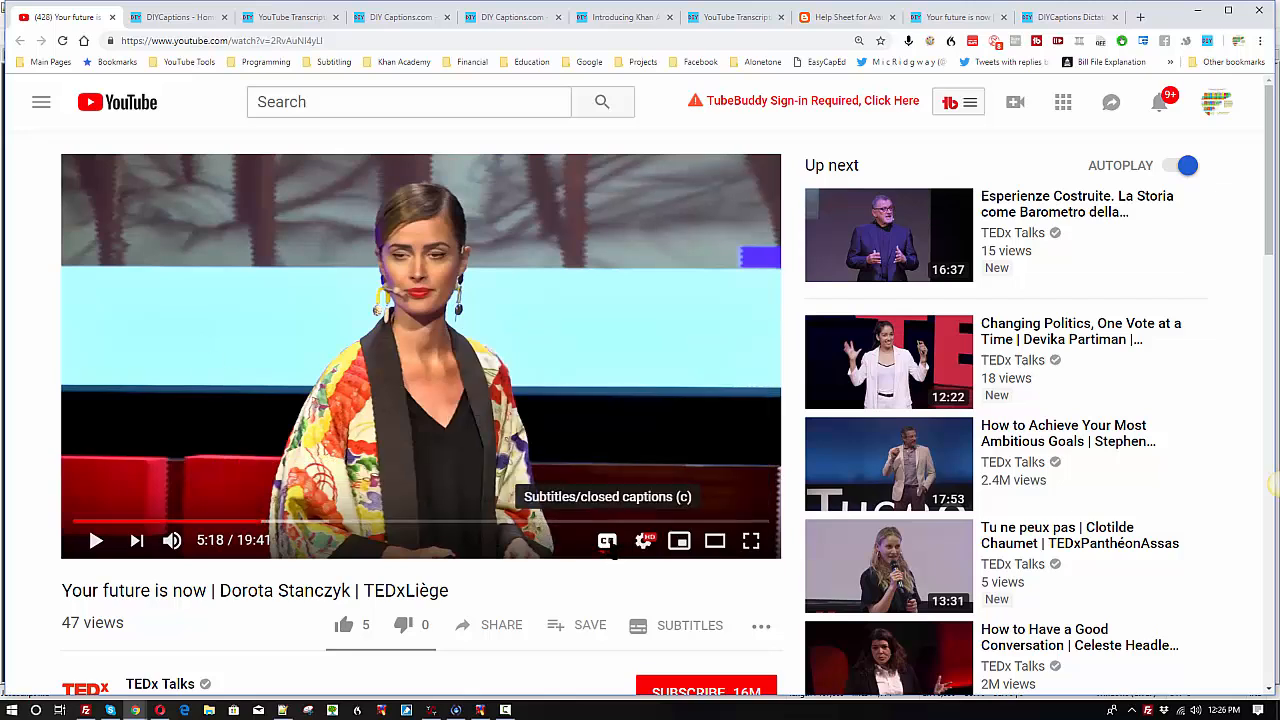
click(612, 549)
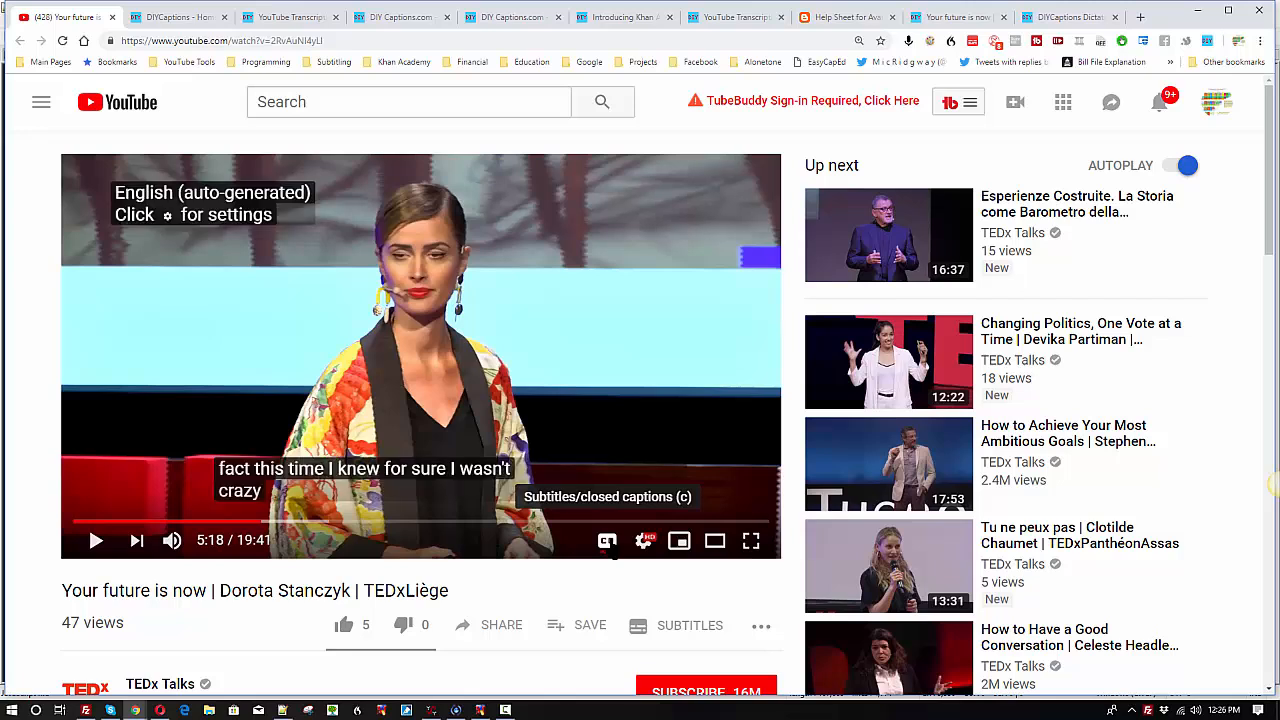
click(612, 550)
click(612, 550)
click(612, 550)
click(612, 550)
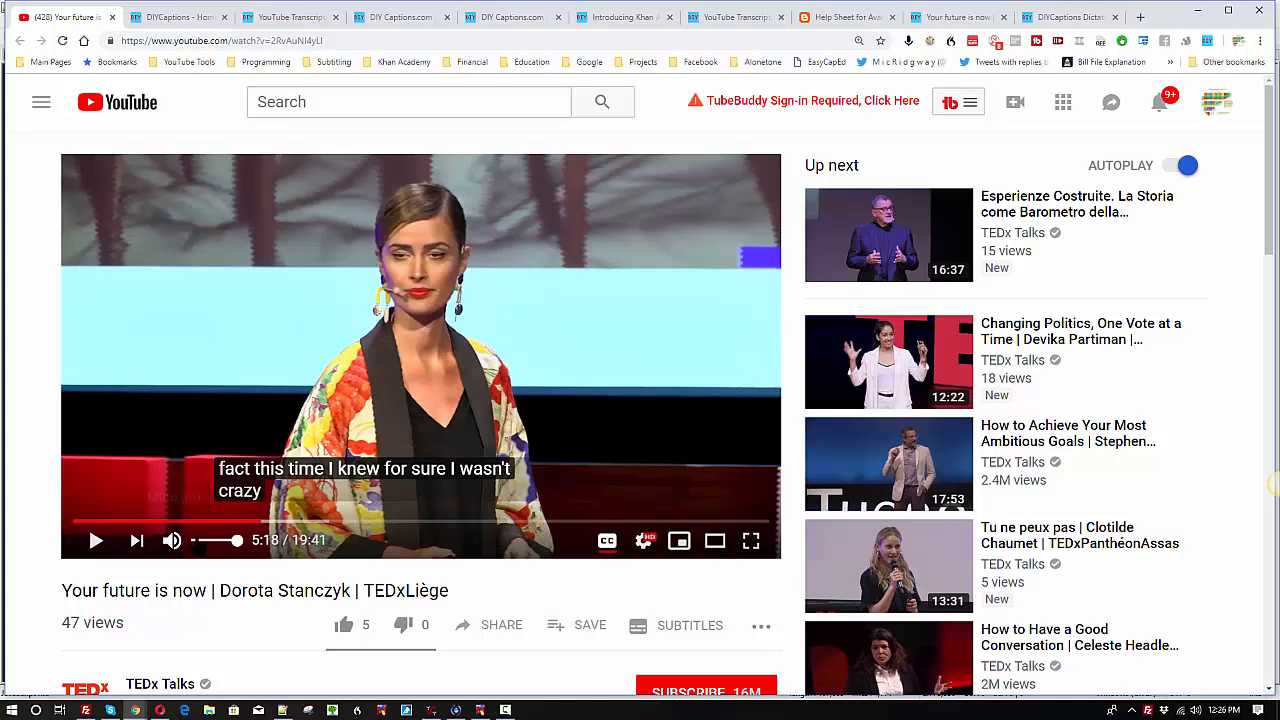
Step: Mute the video, play it to watch the auto-generated captions, and pause it at 5:55
click(172, 540)
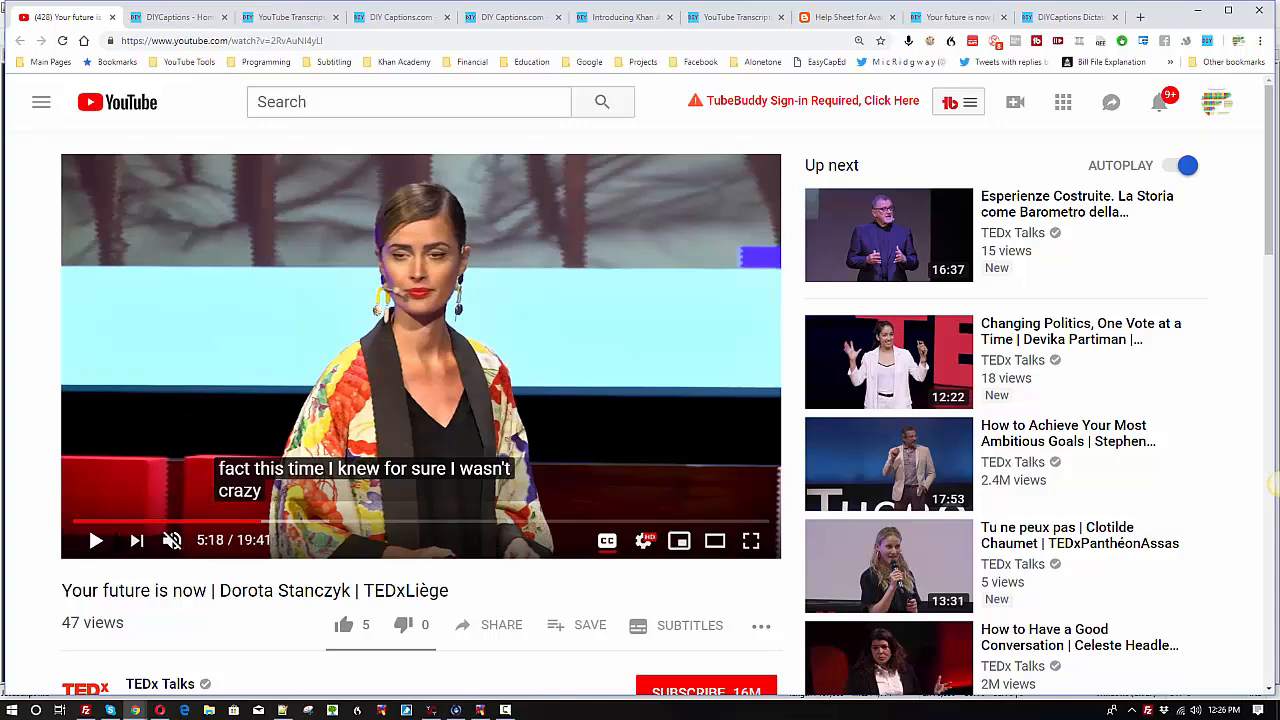
click(97, 541)
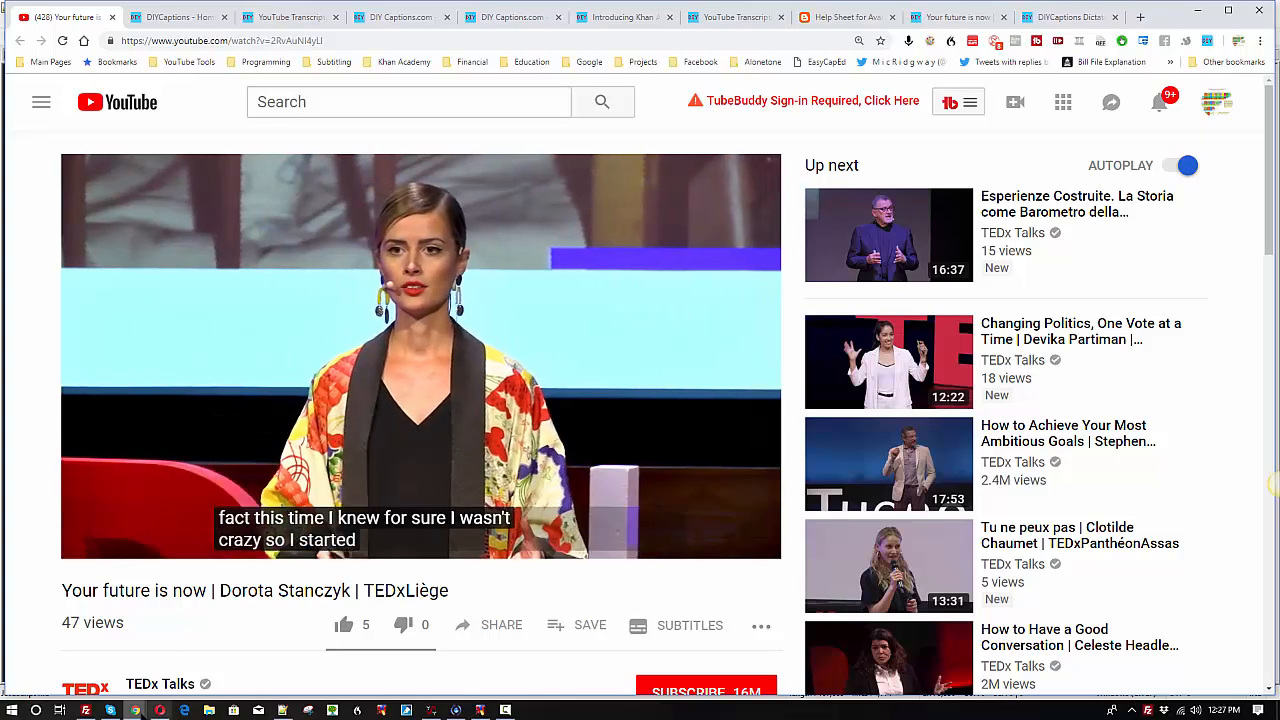
mouse_move(135, 711)
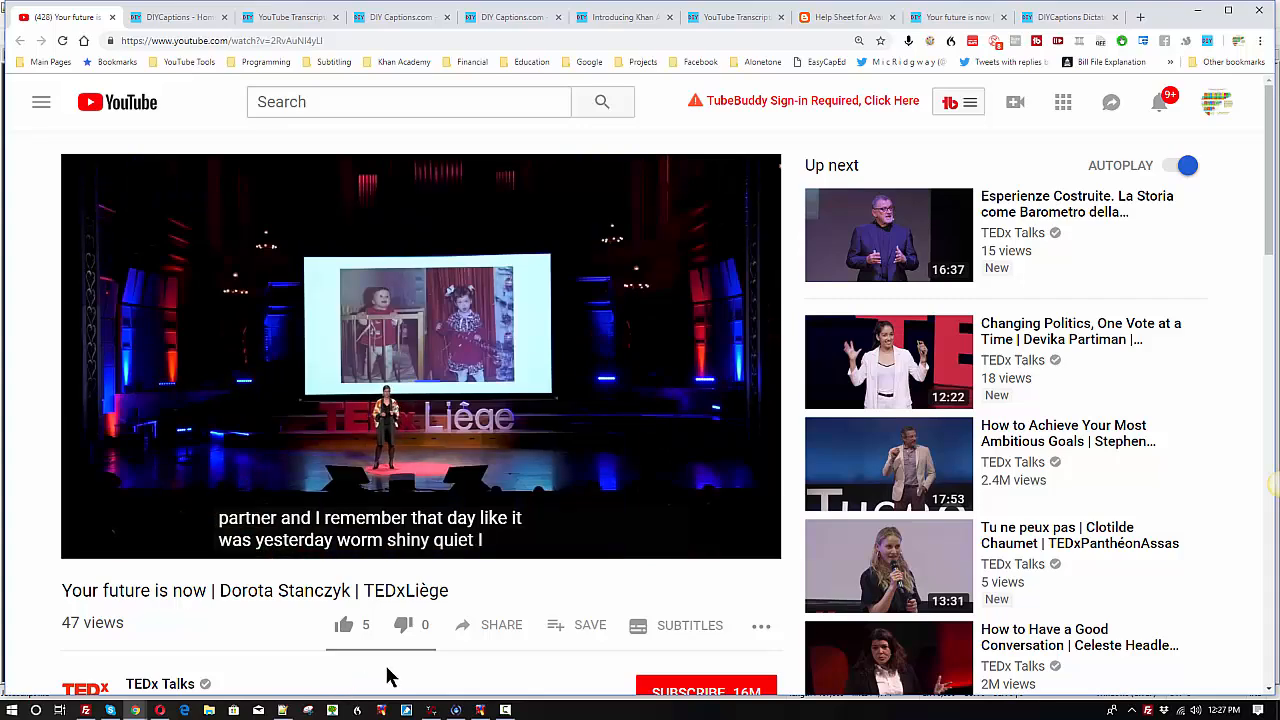
click(368, 474)
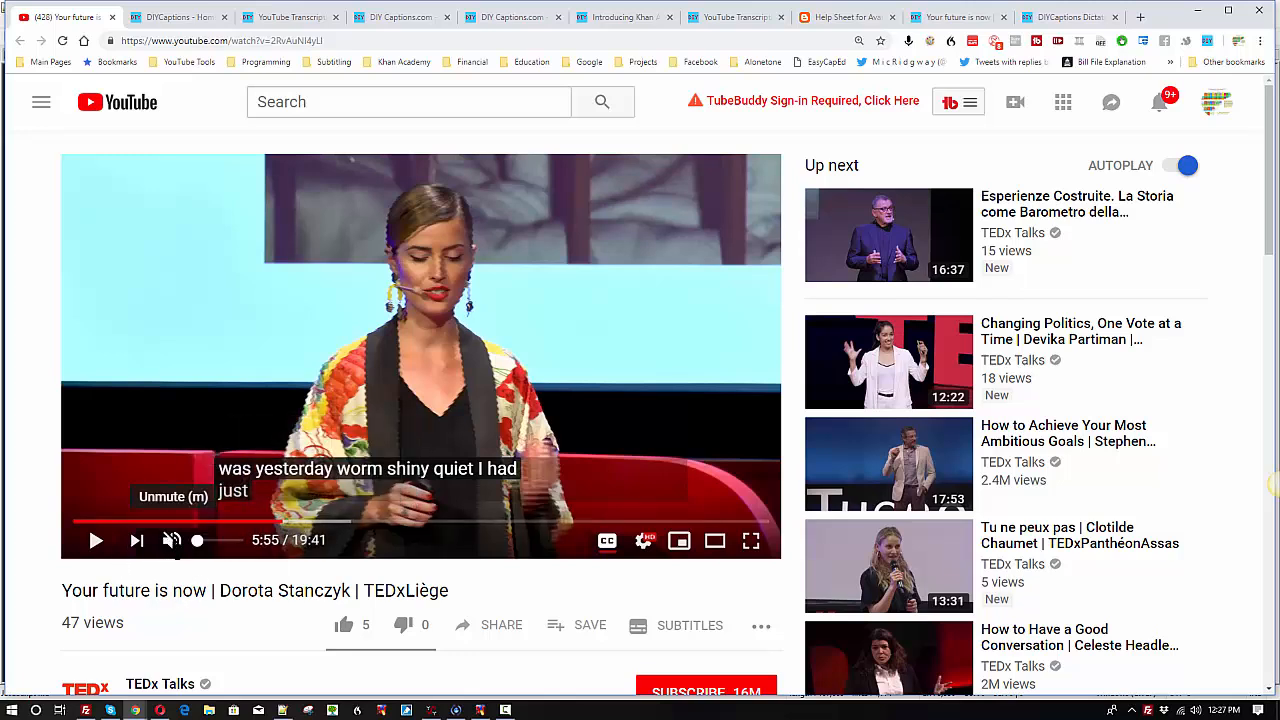
Step: Unmute the video and replay it from 5:42 to compare the captions with the speech
click(172, 540)
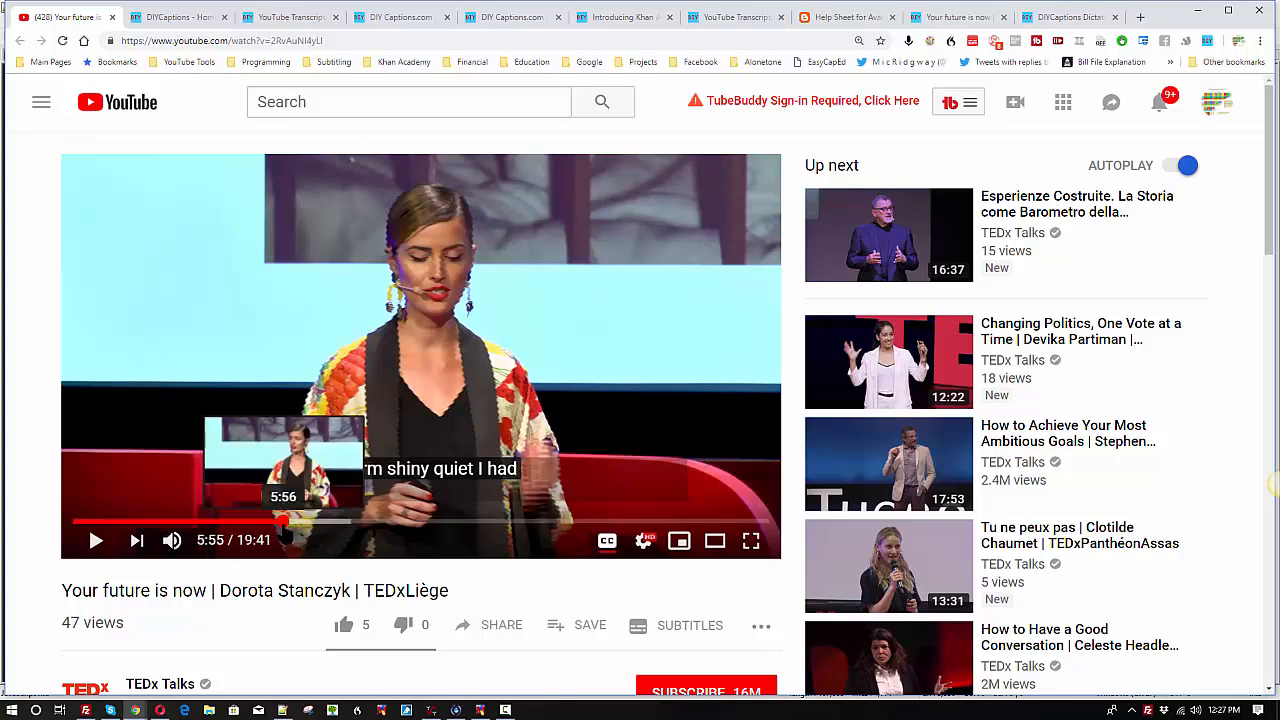
click(283, 521)
drag(283, 521, 274, 521)
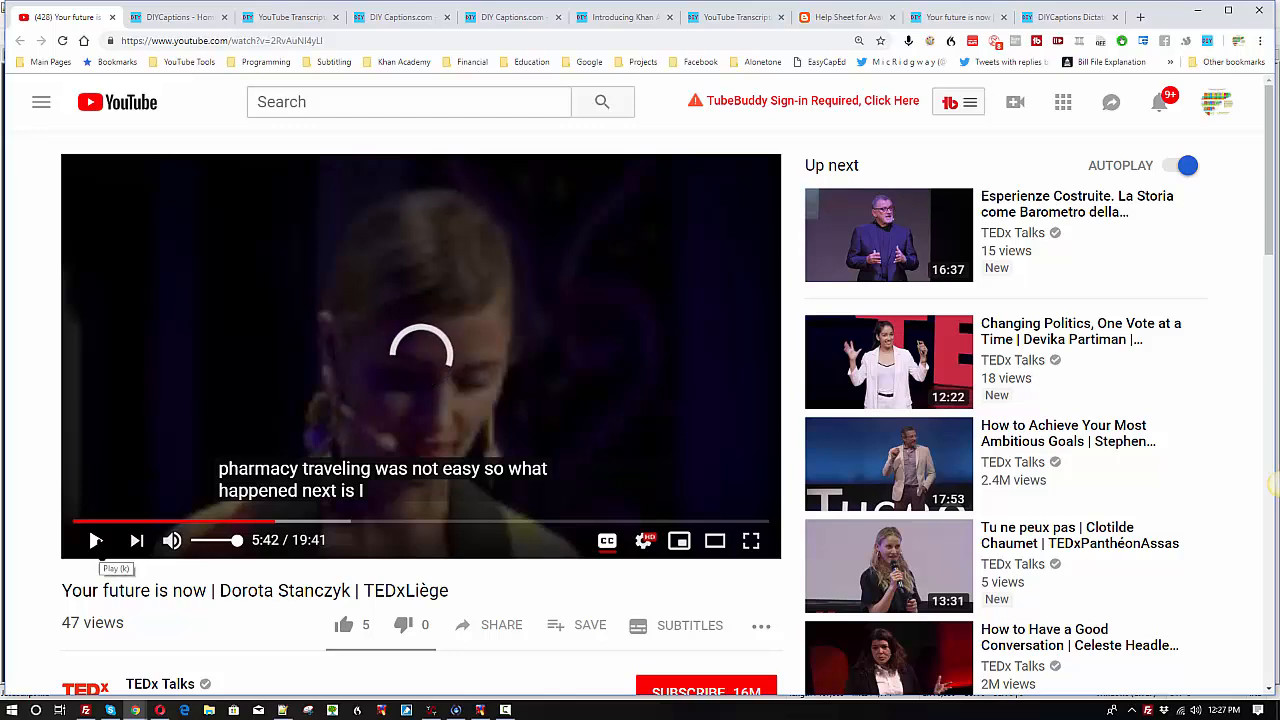
click(96, 540)
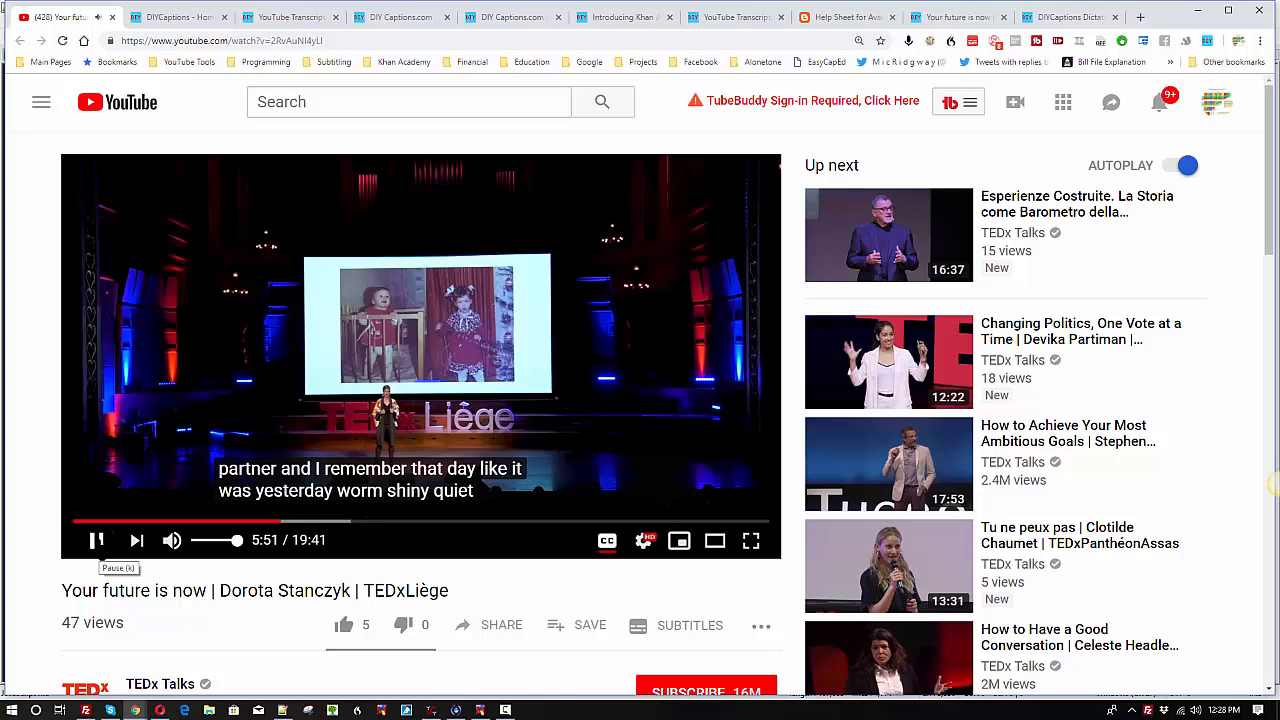
Step: Continue watching the video with its auto-generated captions and pause it at 6:05
click(96, 540)
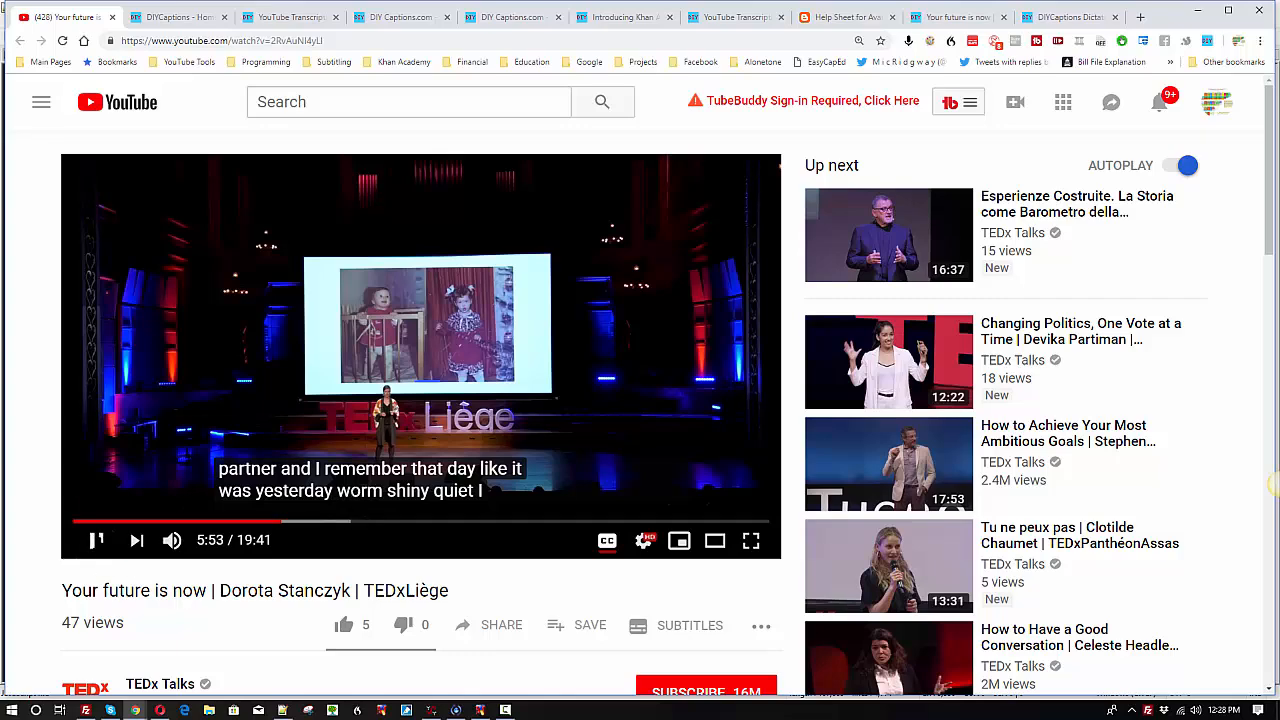
click(96, 540)
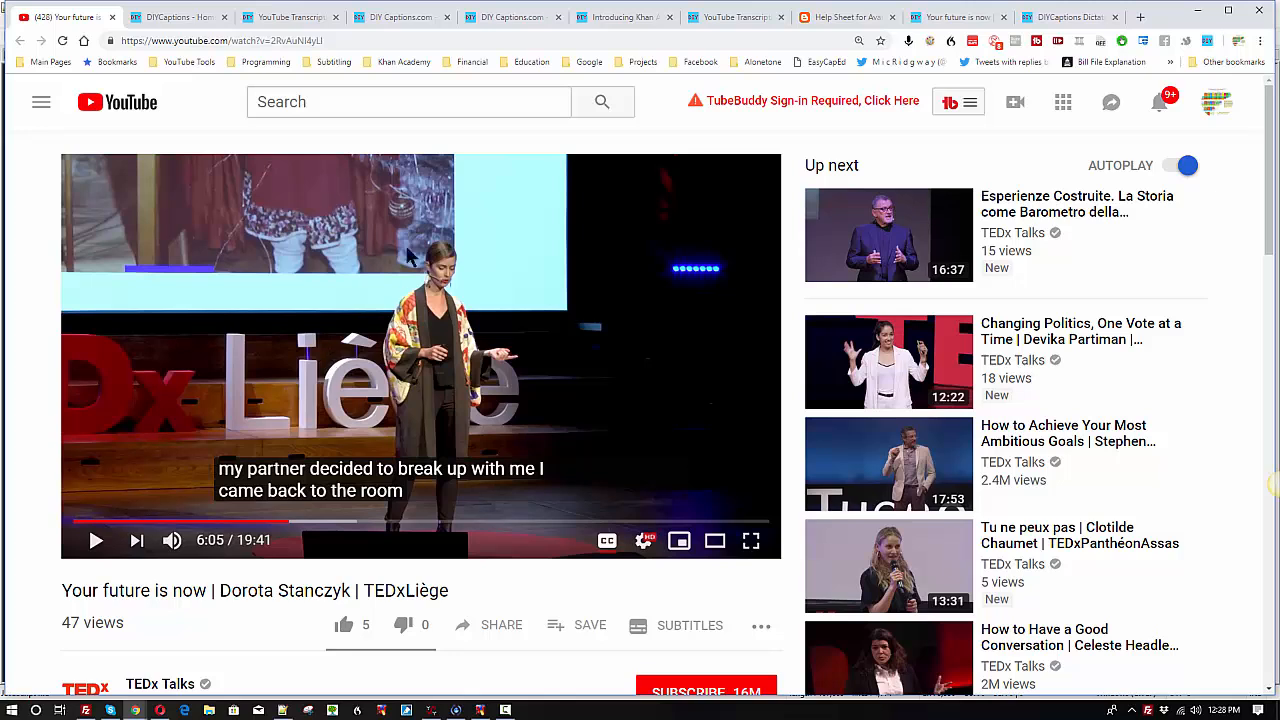
Step: Copy the YouTube video's URL and open diycaptions.com in a new browser tab
drag(364, 40, 62, 28)
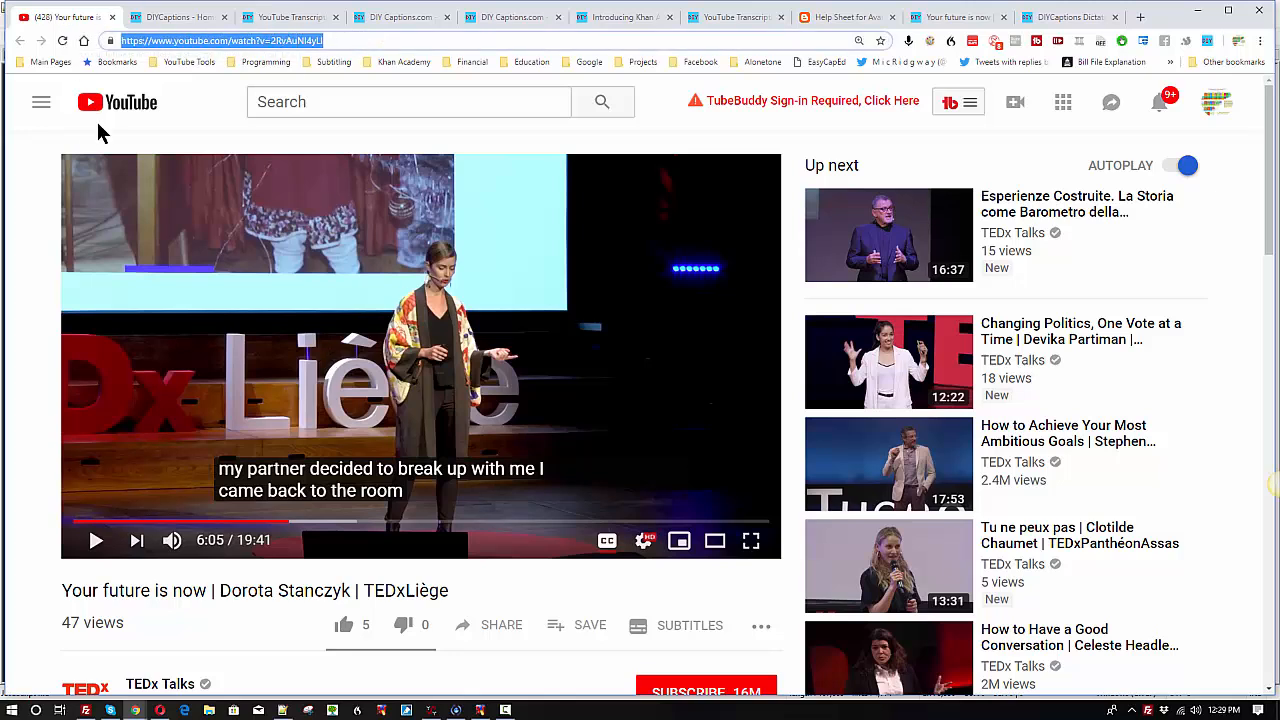
key(ctrl+t)
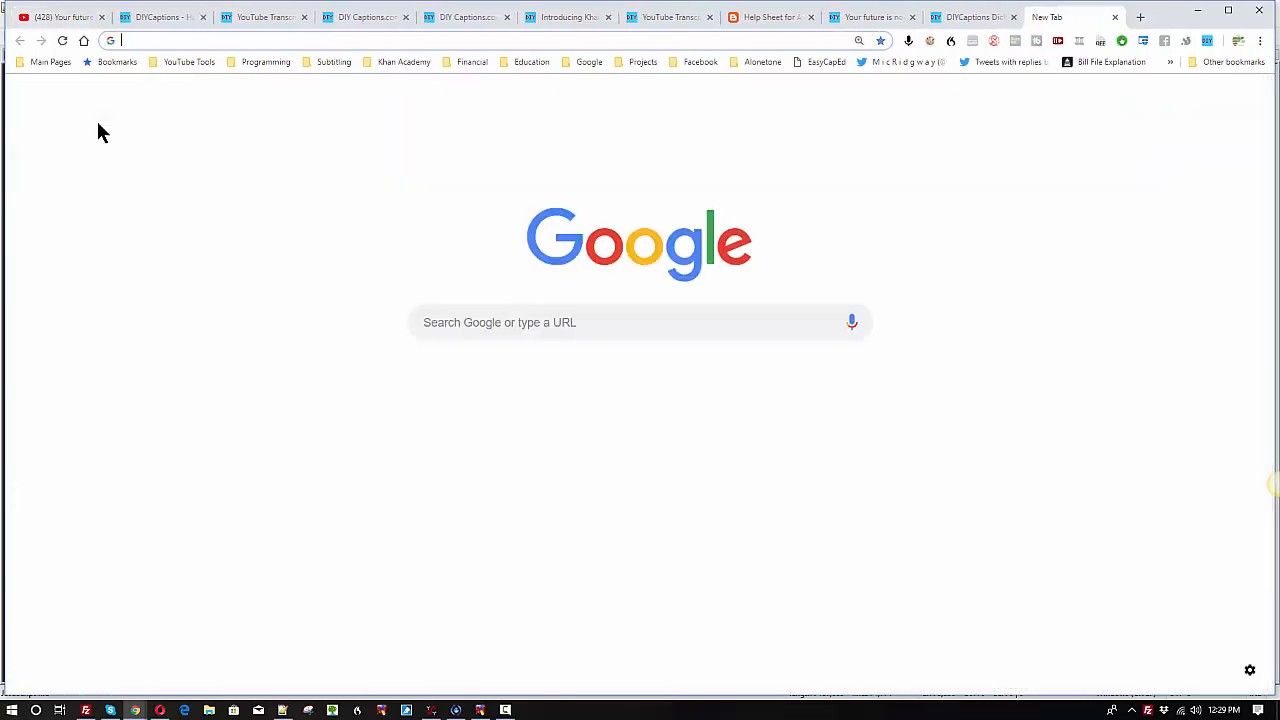
text(diy)
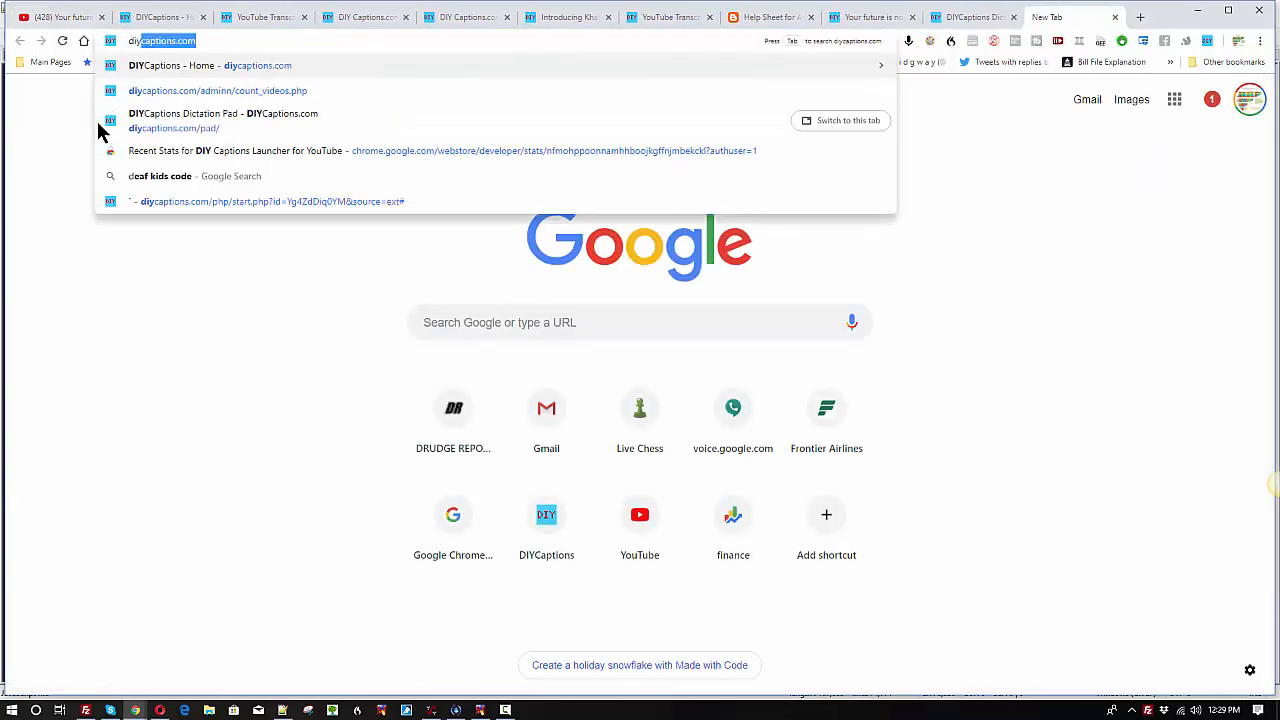
text(aptions.com)
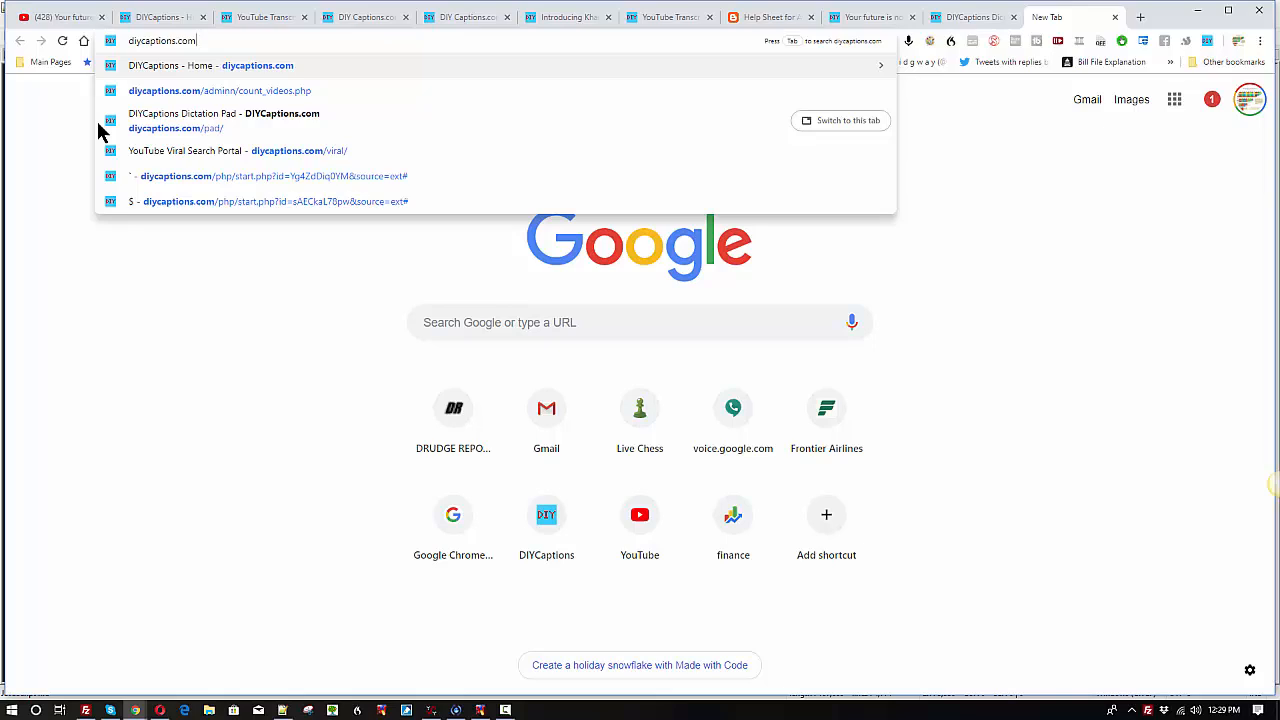
key(Return)
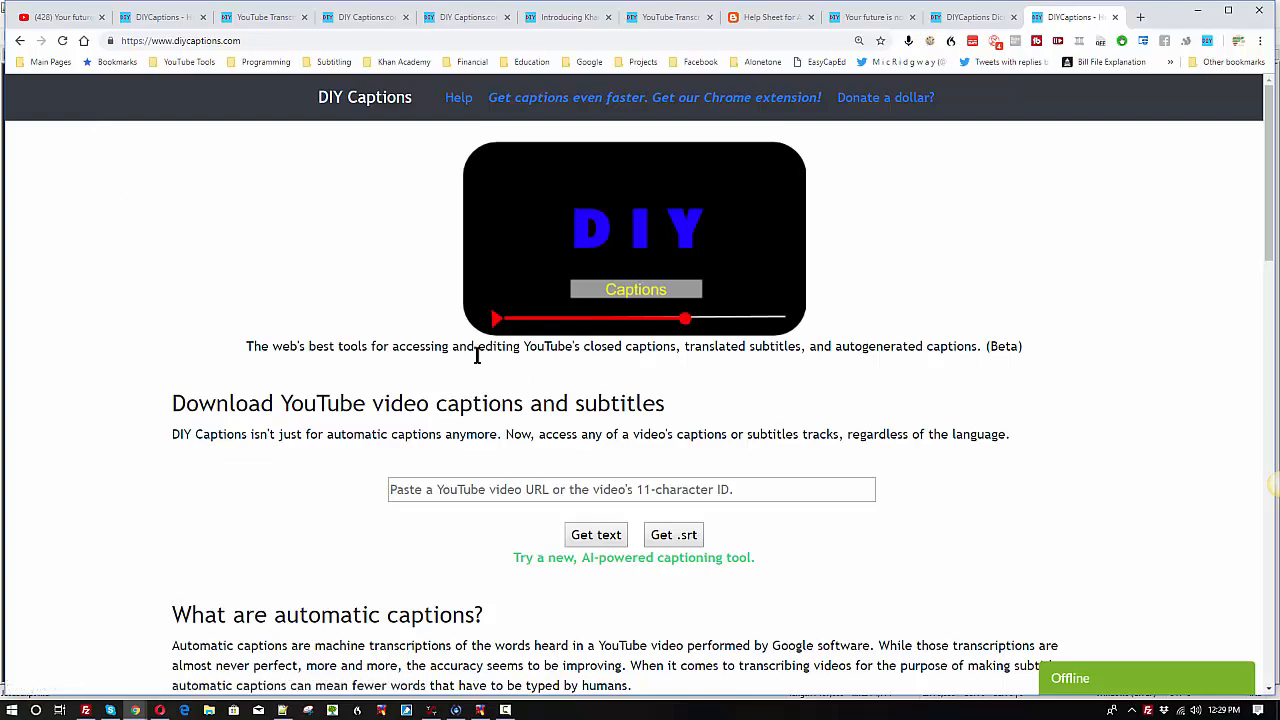
Step: Paste the copied video URL into the field for downloading YouTube video captions and subtitles
scroll(522, 340, down, 2)
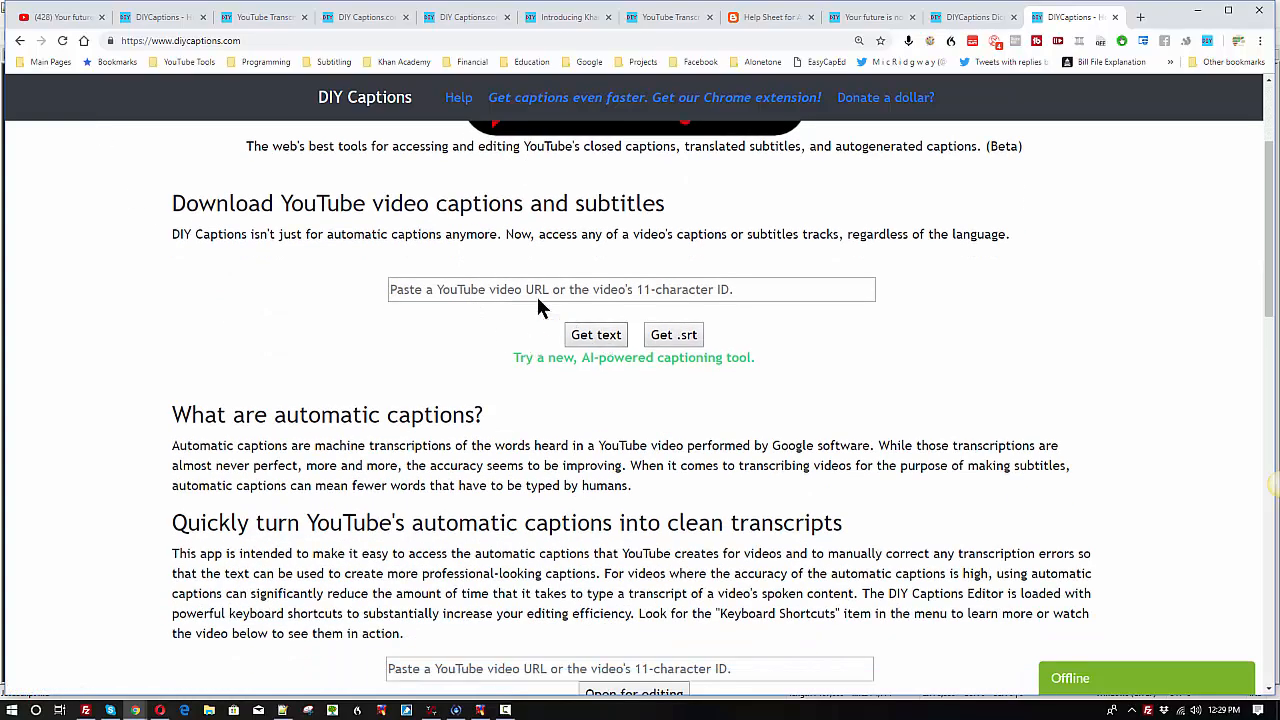
click(489, 289)
scroll(620, 318, down, 1)
scroll(619, 314, down, 1)
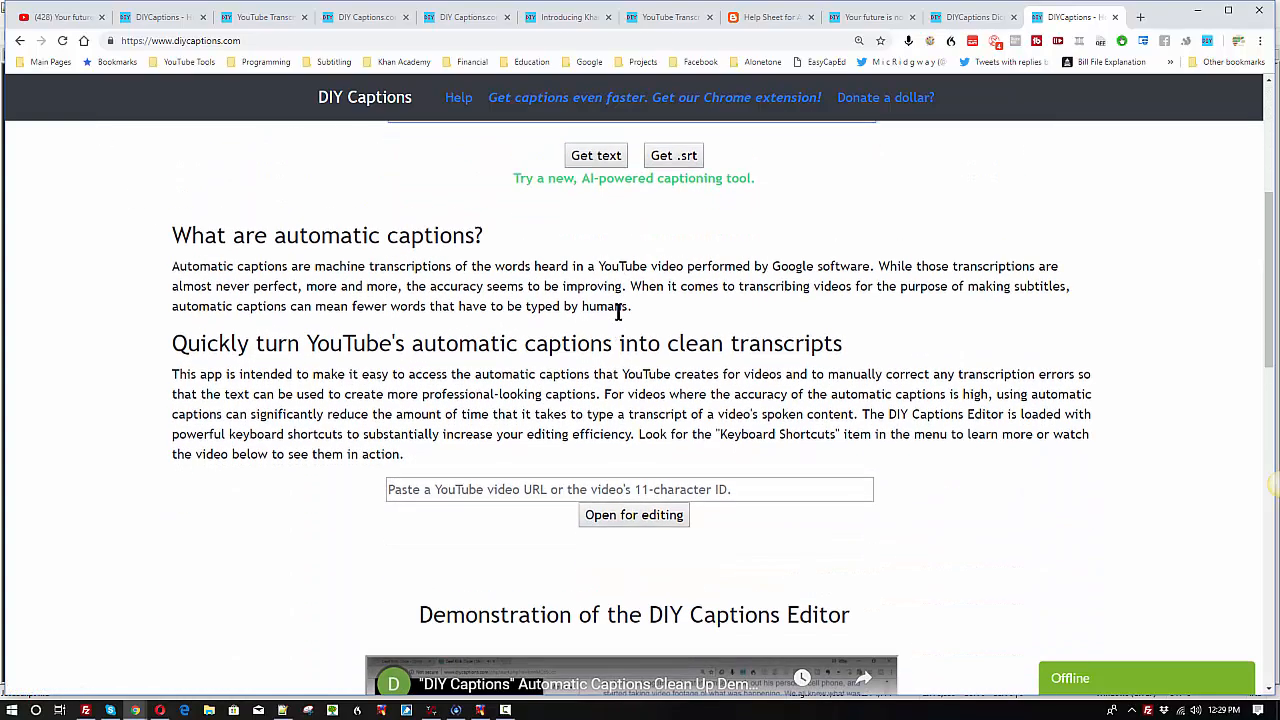
scroll(580, 304, up, 2)
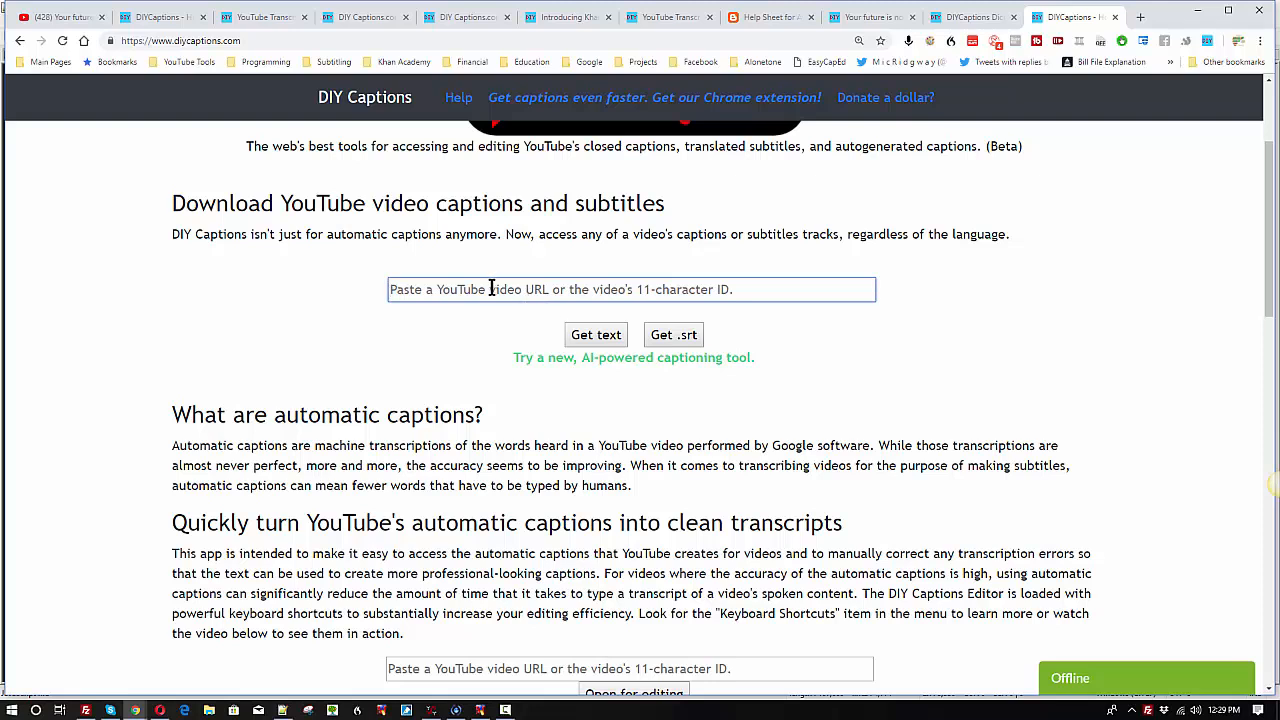
text(https://www.youtube.com/watch?v=2RvAuNl4yLI)
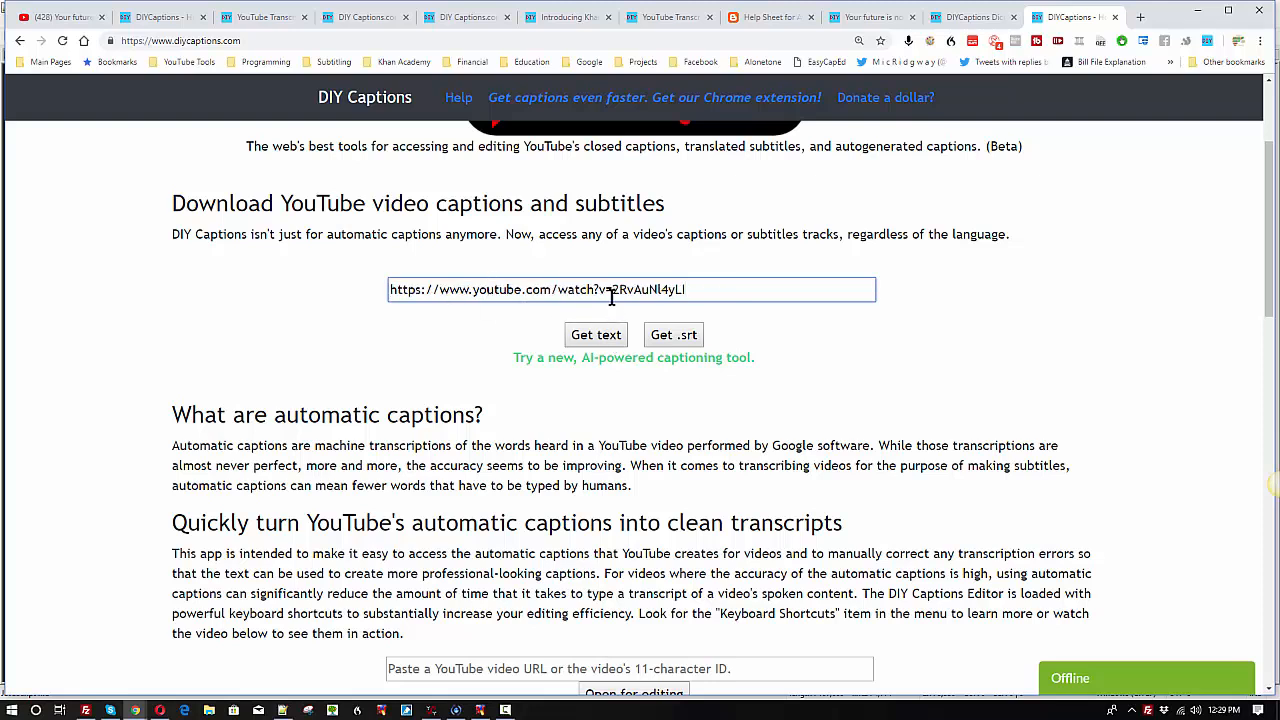
Step: Try to shorten the pasted URL to the video ID alone, and put the full URL back in the field
drag(612, 290, 343, 298)
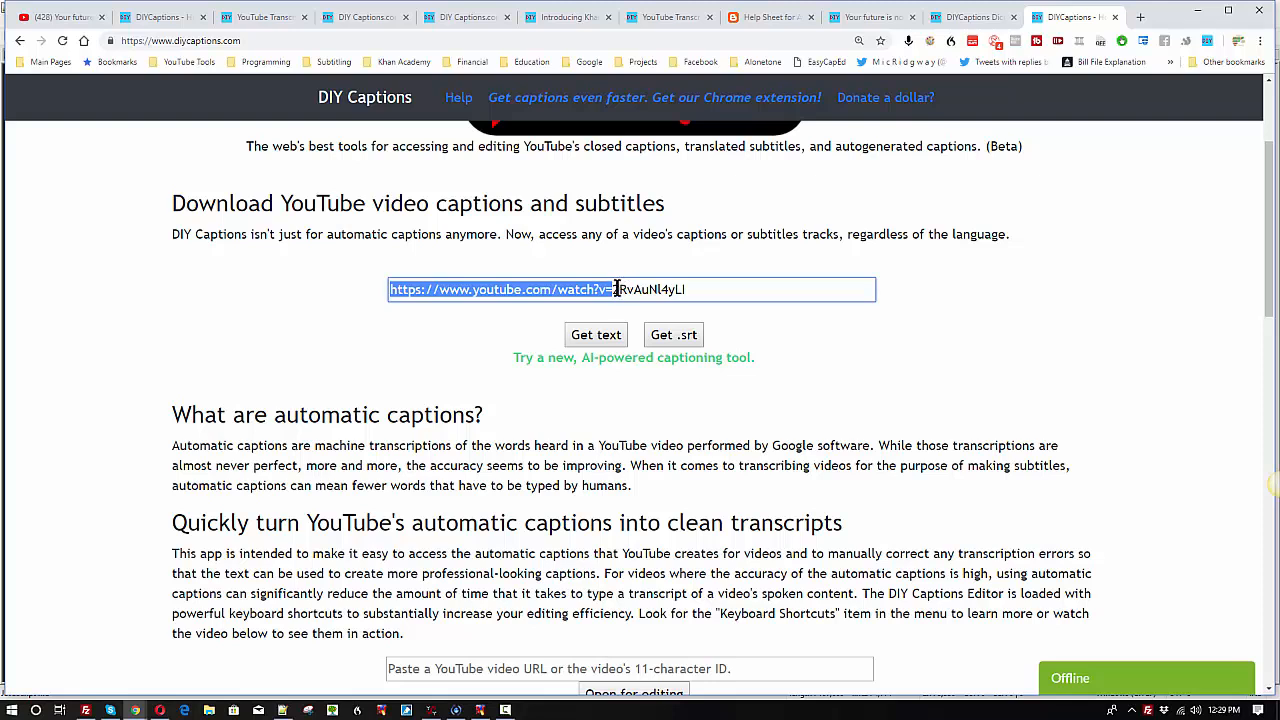
key(BackSpace)
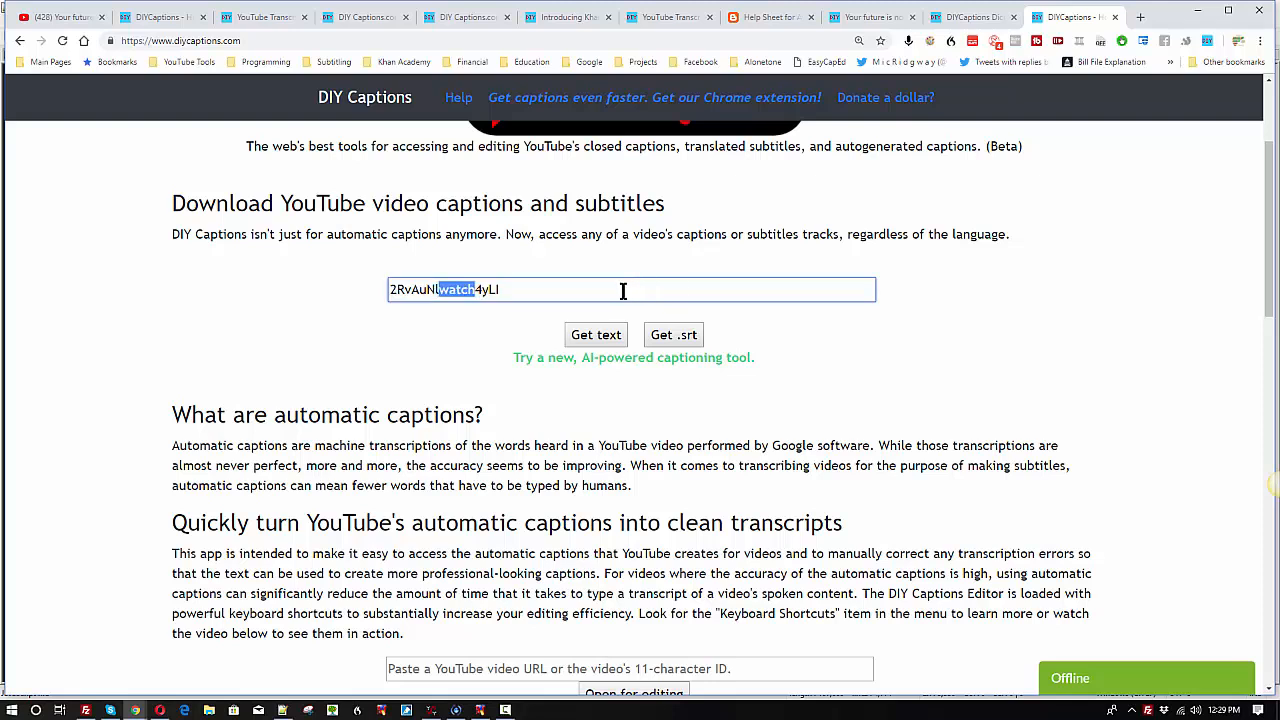
key(super+x)
key(Escape)
click(517, 290)
key(super+x)
key(super)
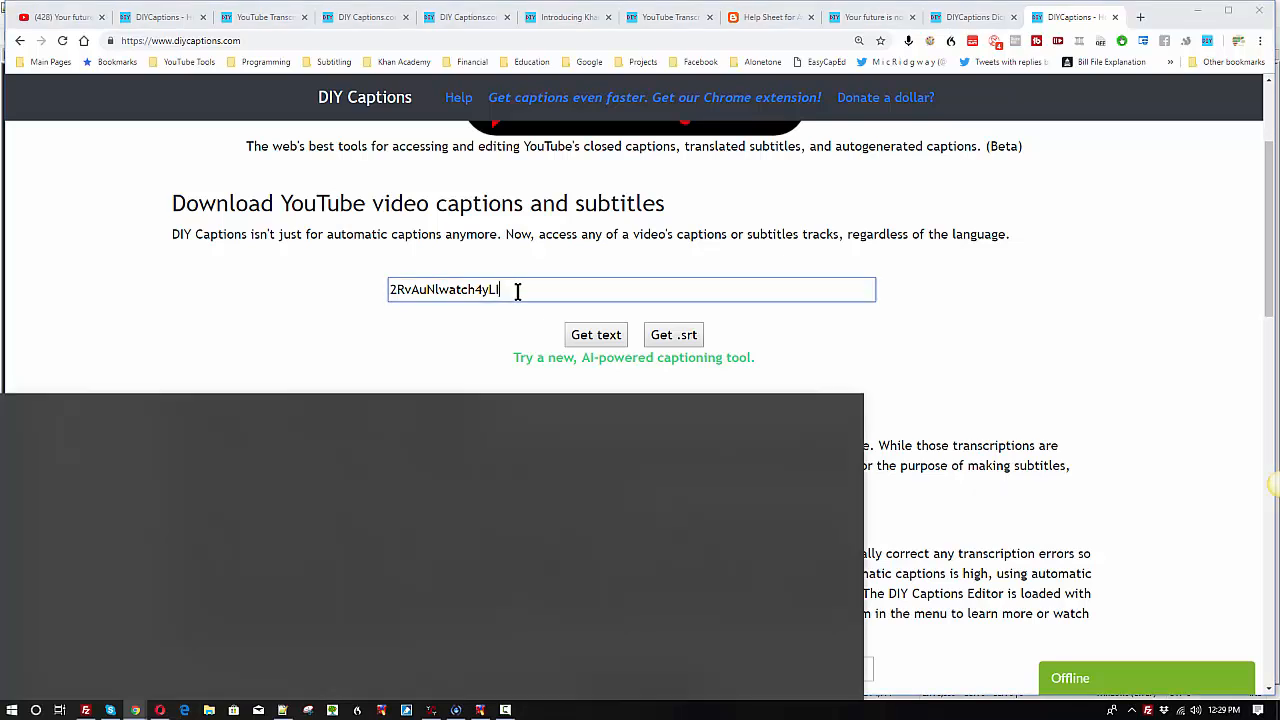
key(super)
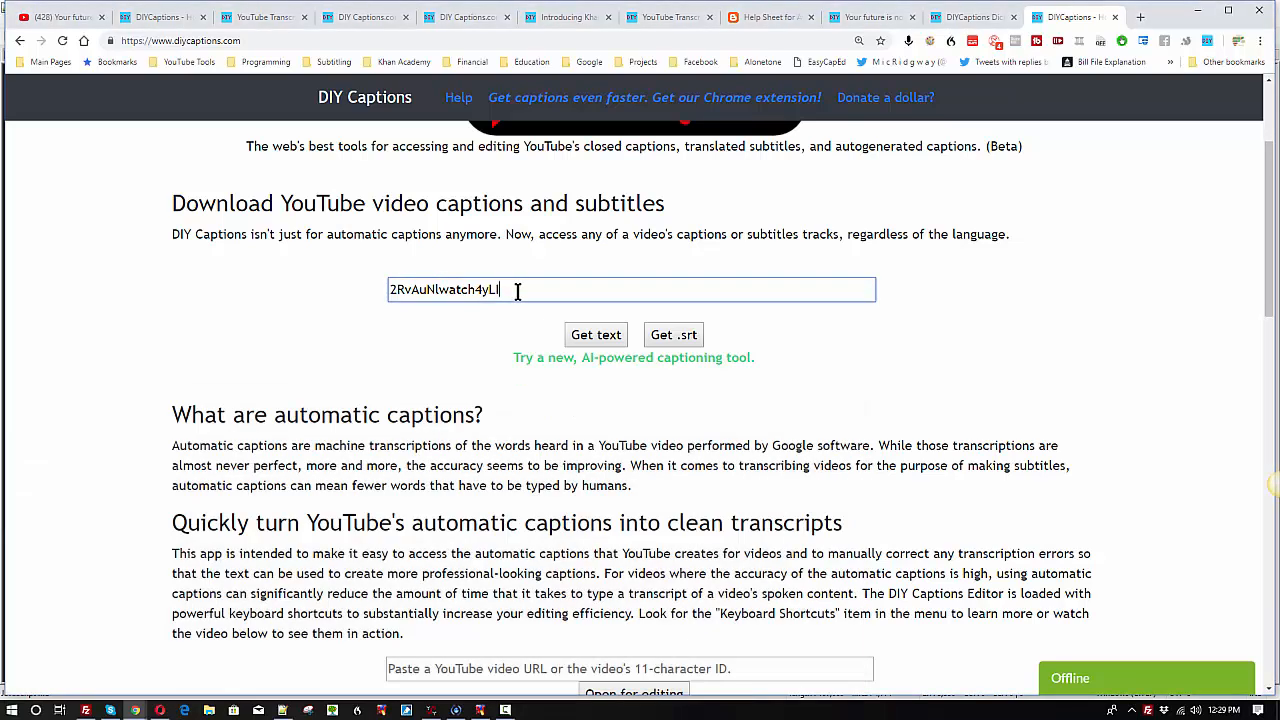
key(ctrl+a)
key(BackSpace)
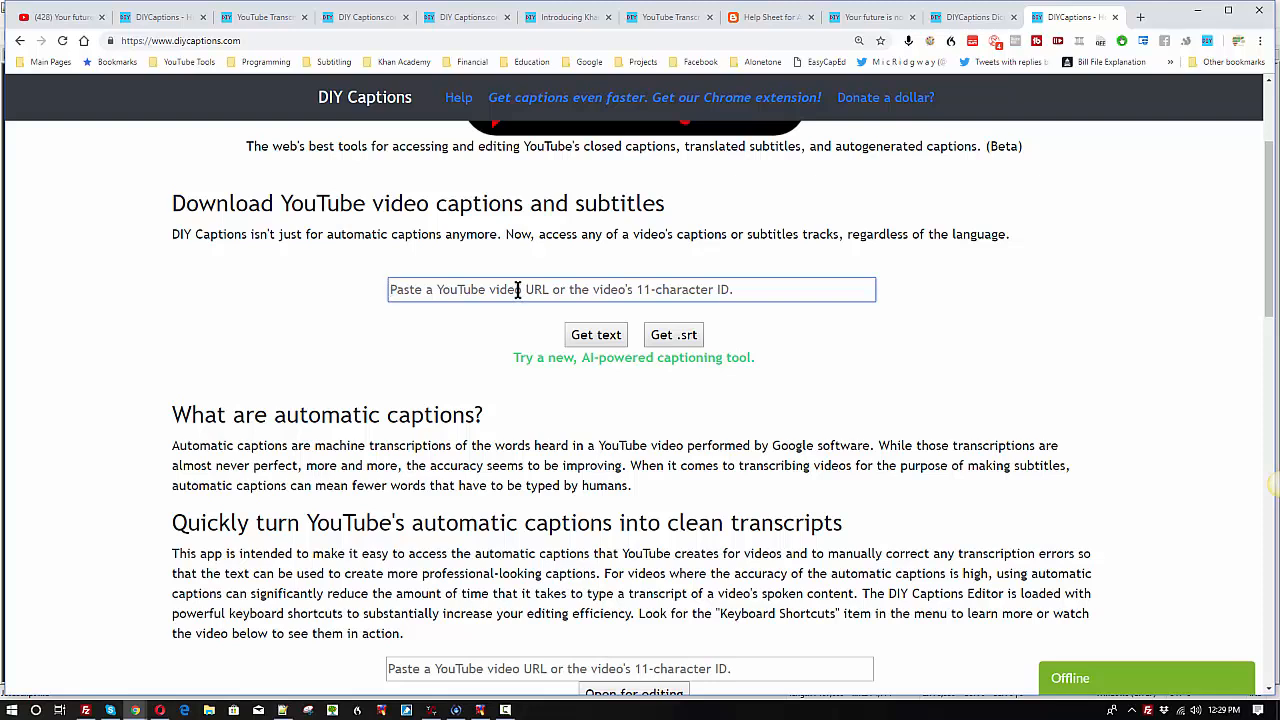
key(ctrl+v)
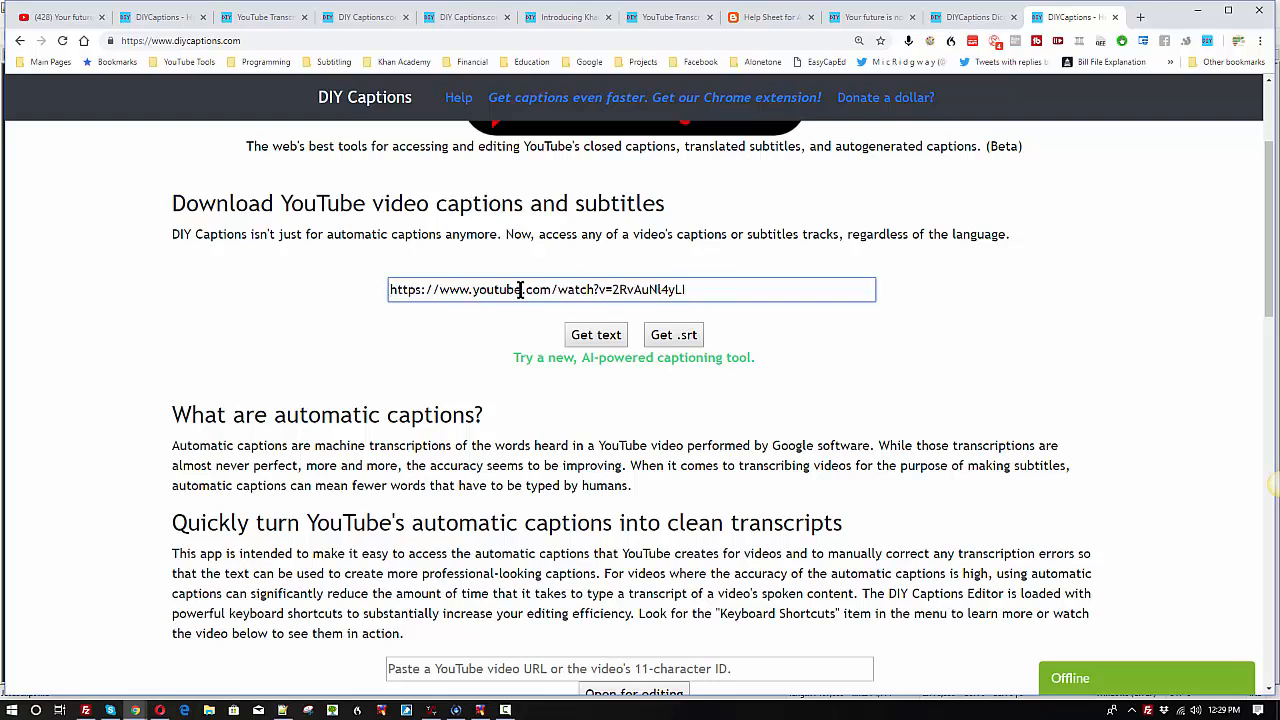
Step: Highlight the 11-character video ID at the end of the pasted URL
drag(613, 289, 690, 290)
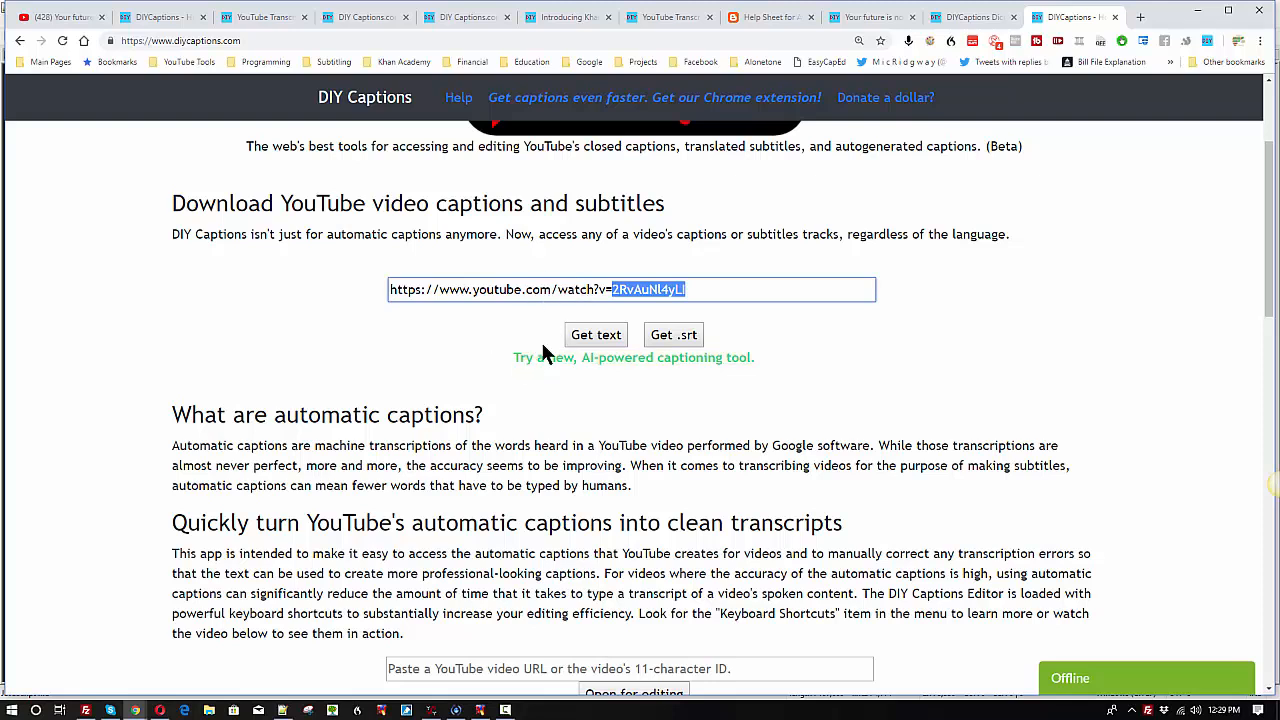
click(613, 289)
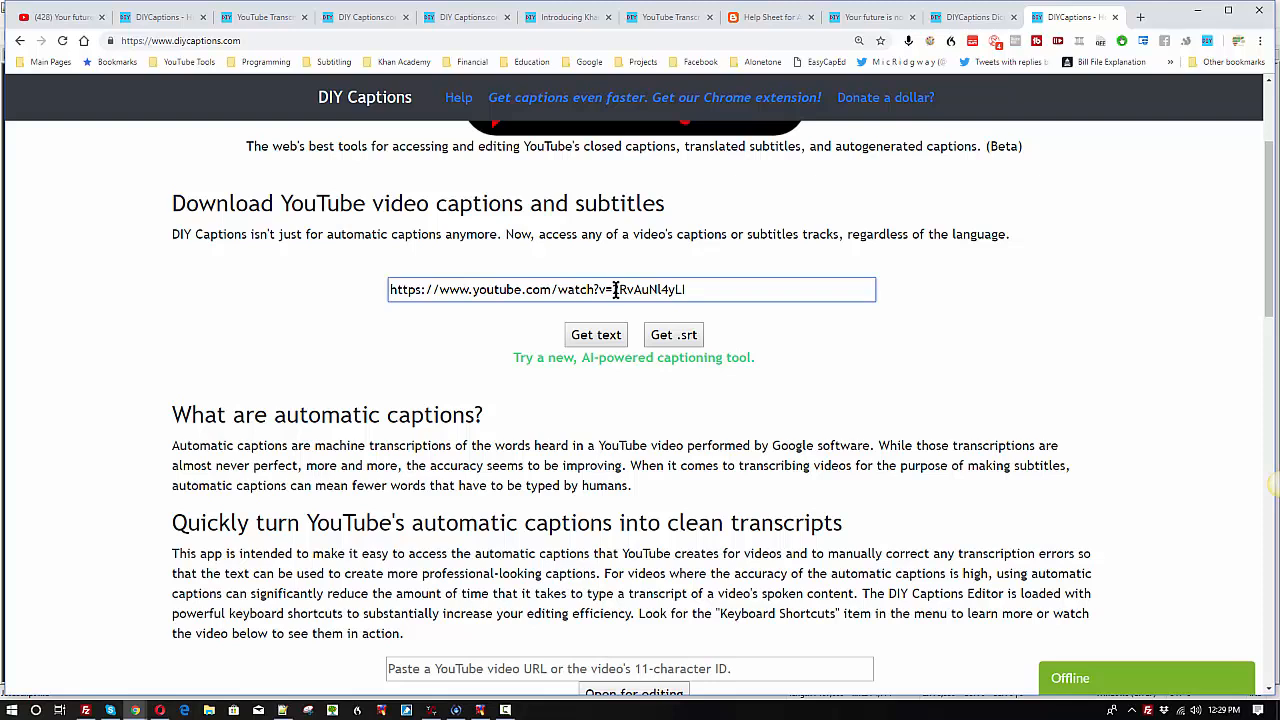
drag(613, 289, 690, 291)
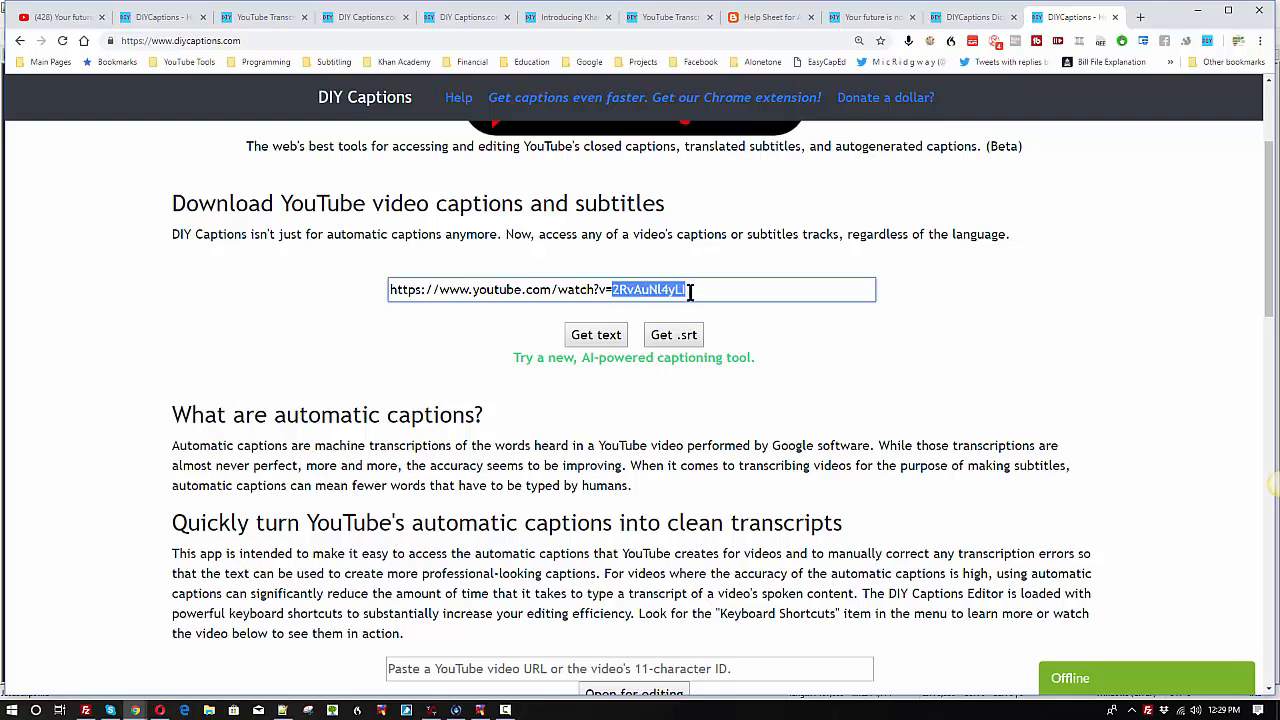
click(689, 290)
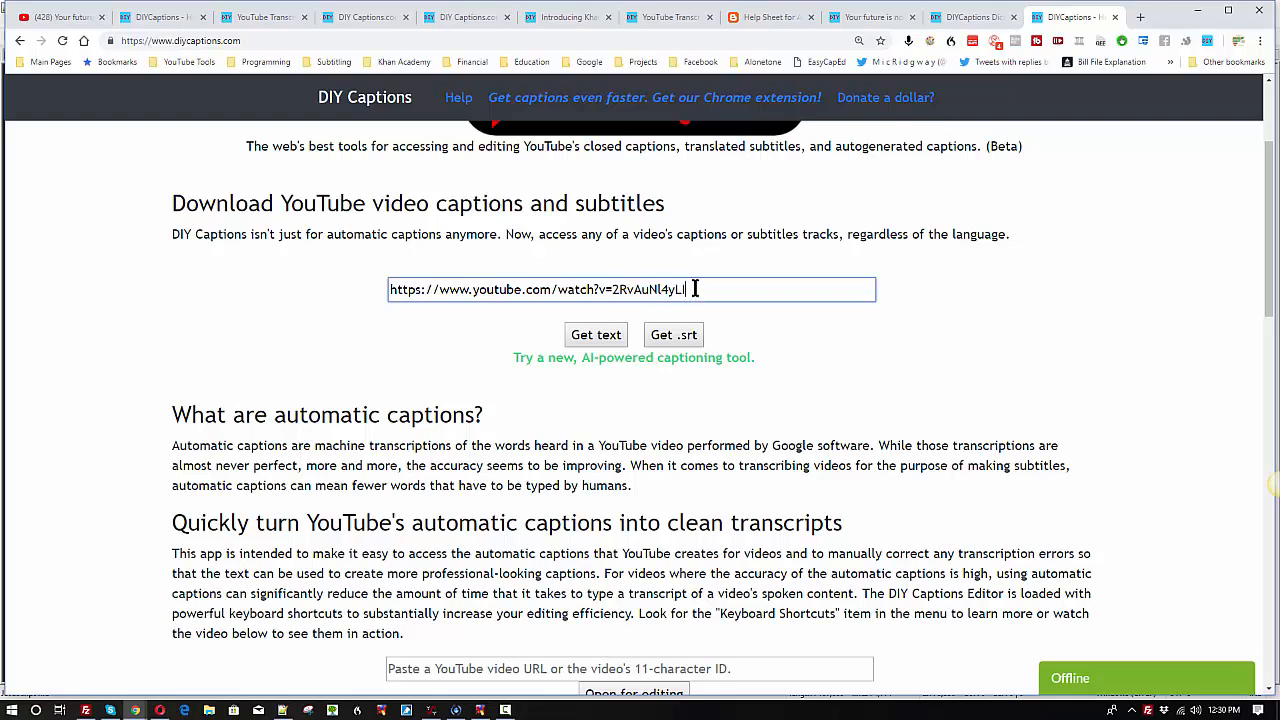
Step: Retrieve the video's English (auto-generated) captions as plain text
click(597, 338)
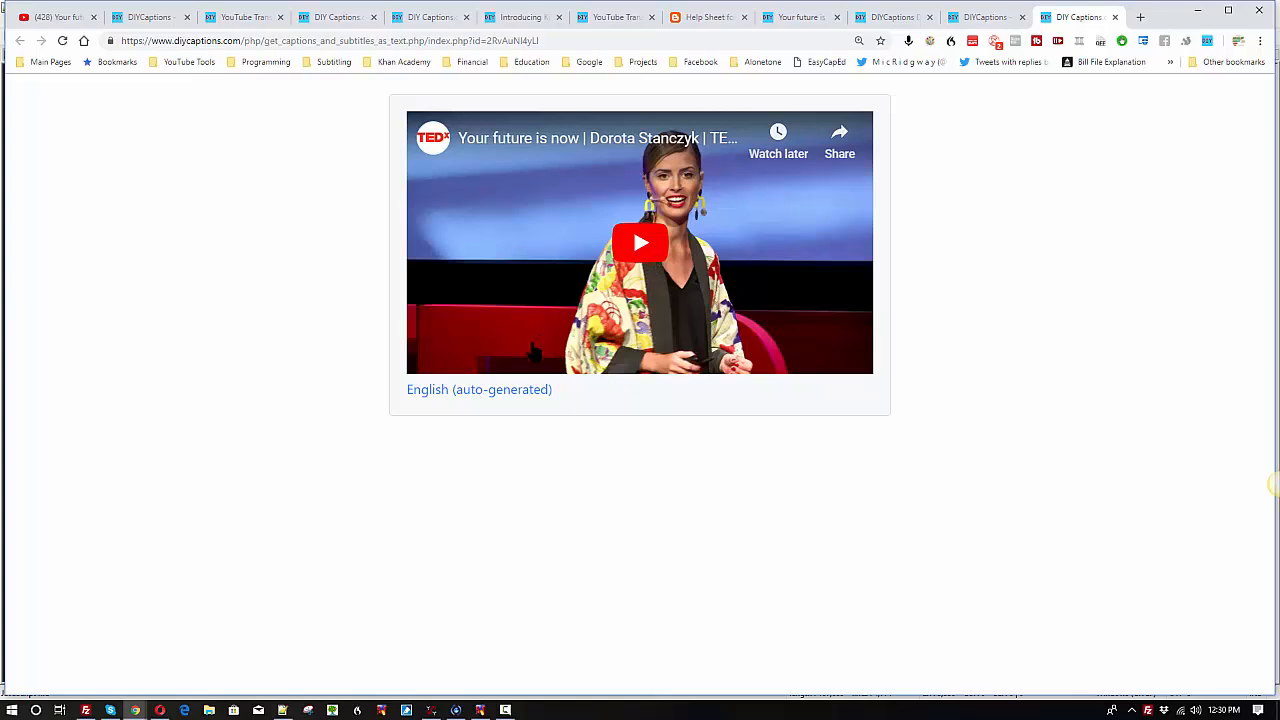
click(468, 392)
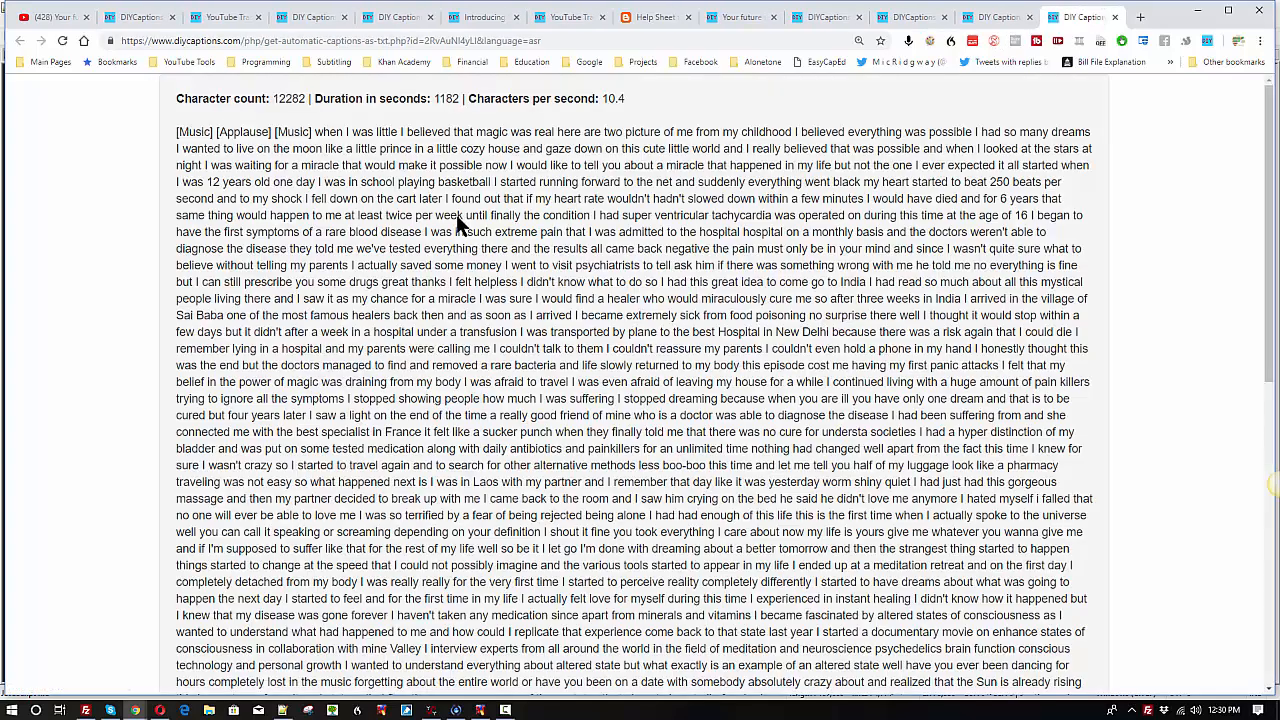
scroll(457, 216, down, 3)
Step: Select the entire retrieved transcript and copy it
click(422, 214)
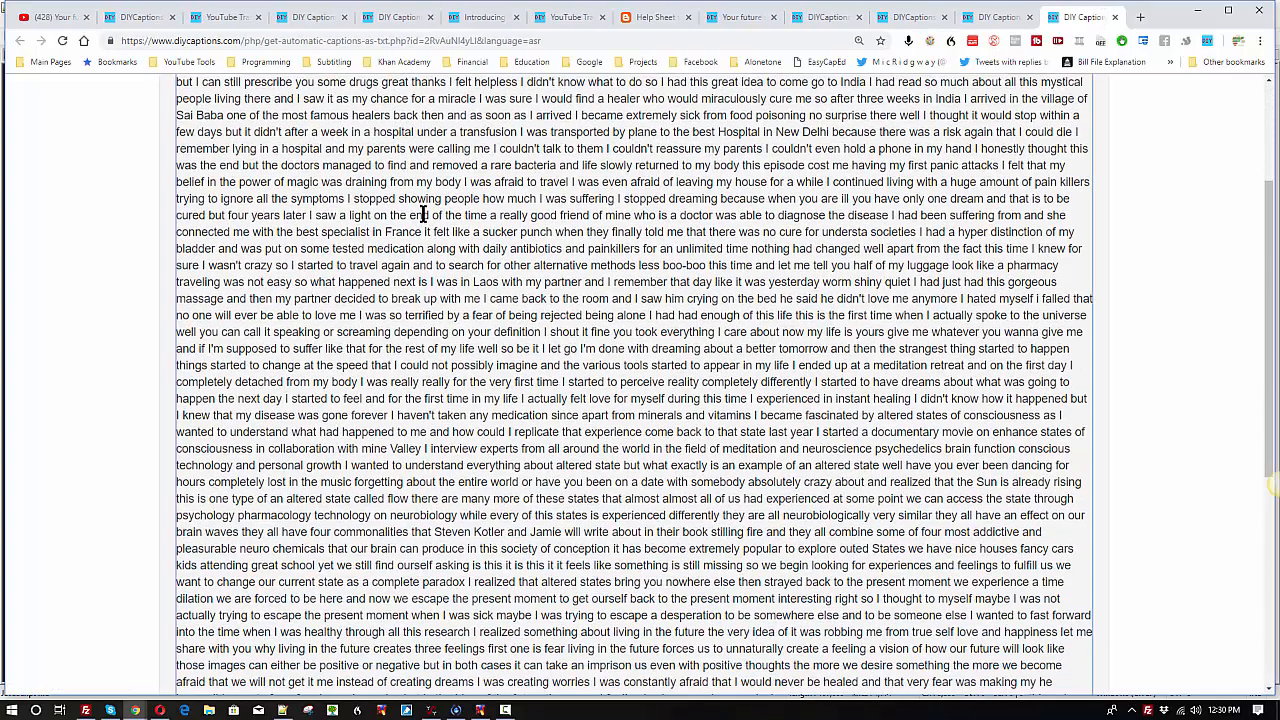
scroll(405, 243, up, 3)
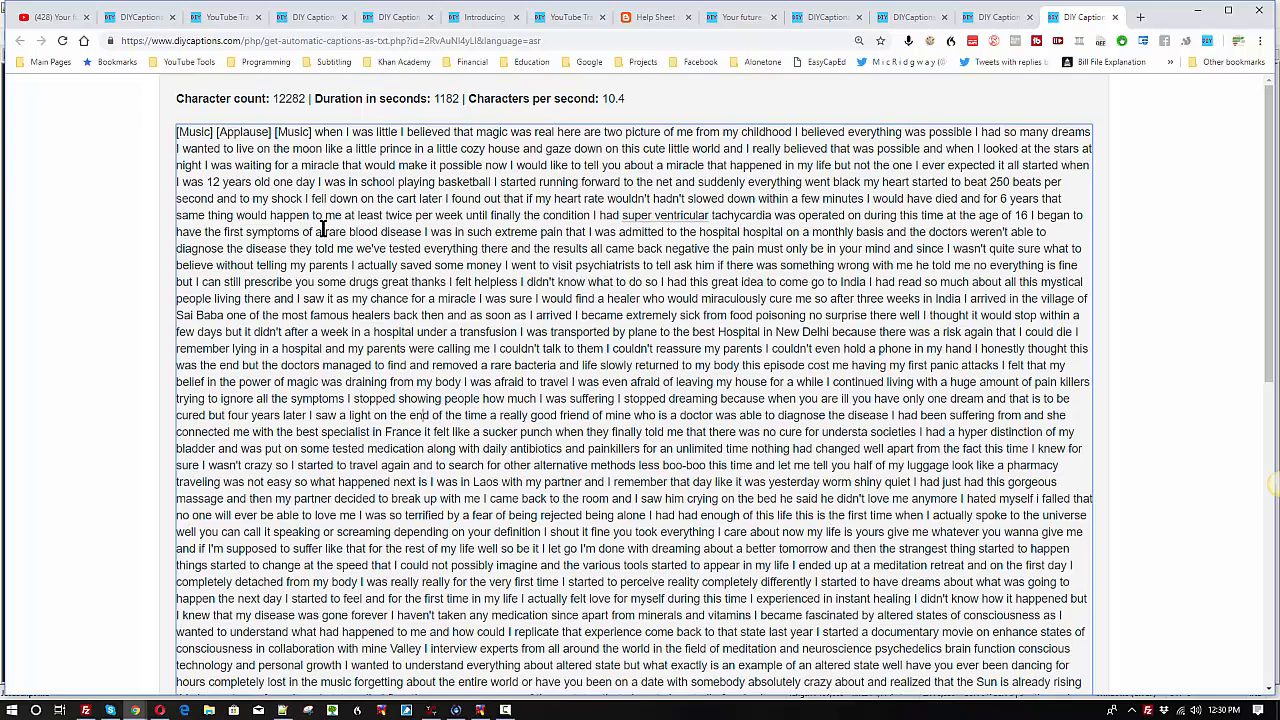
key(ctrl+a)
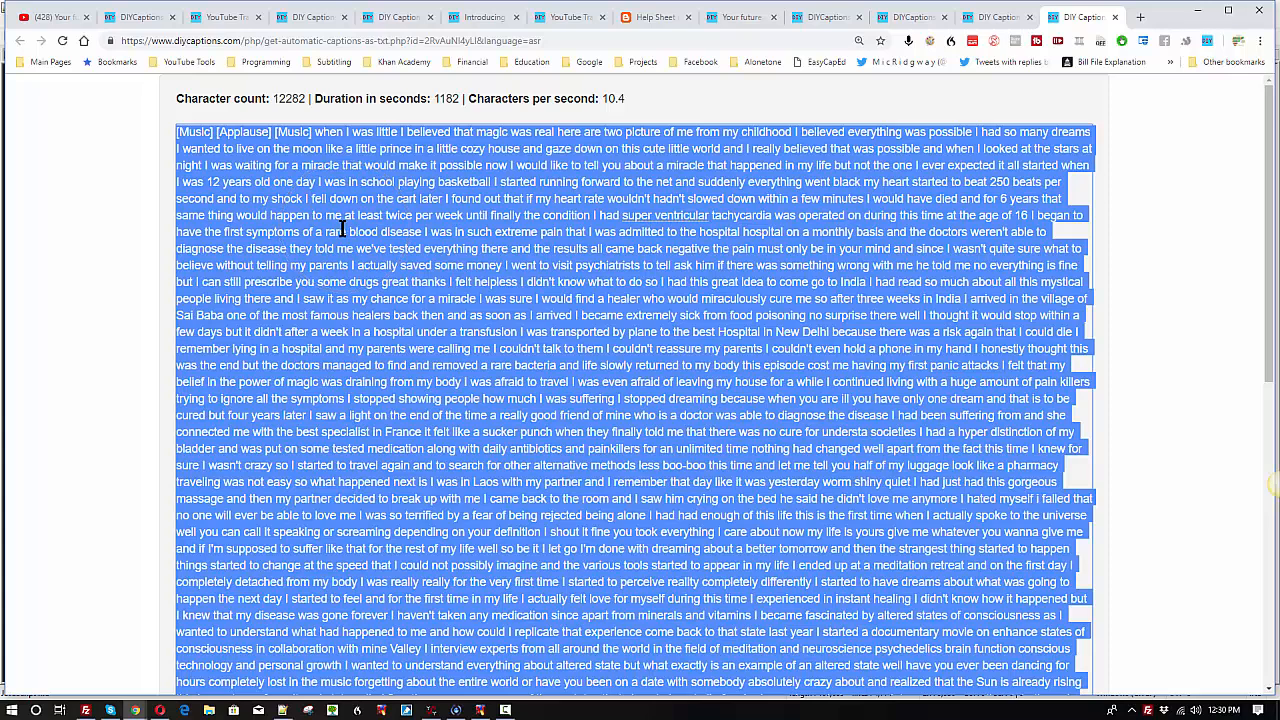
right_click(343, 229)
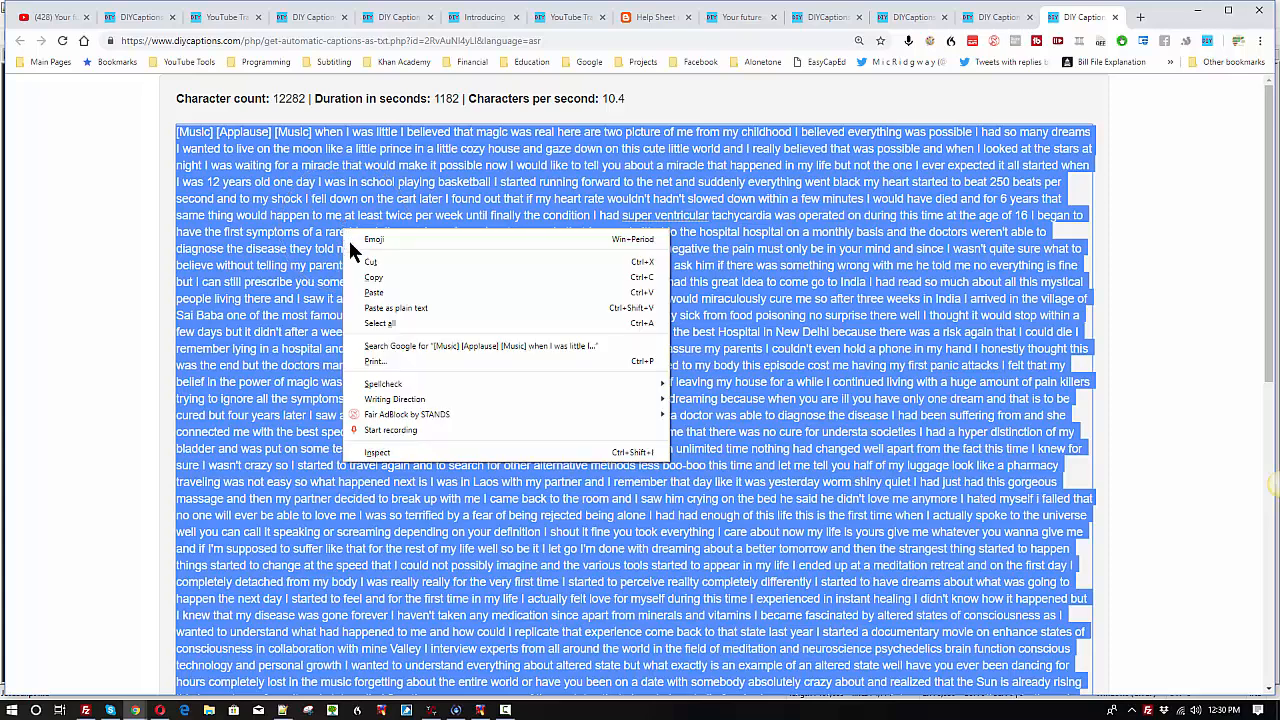
click(648, 277)
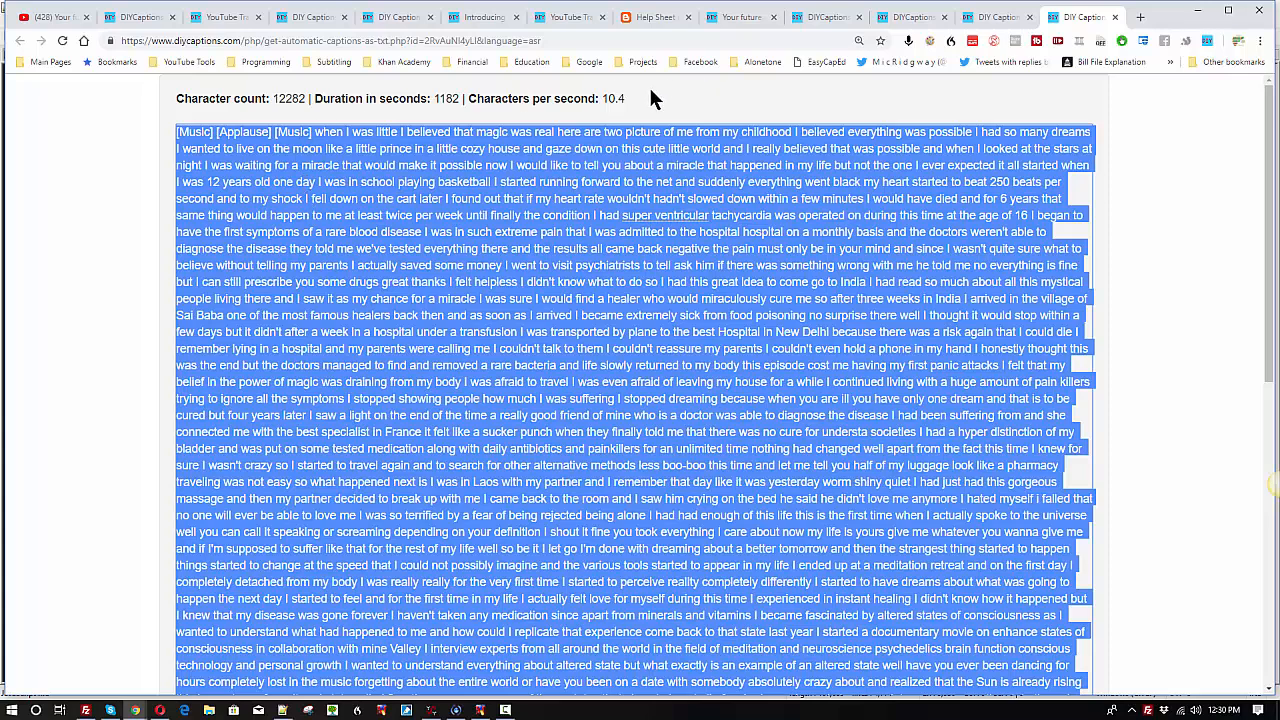
Step: Highlight the characters-per-second value, the whole statistics line, and all of the transcript text to review them
drag(603, 104, 628, 102)
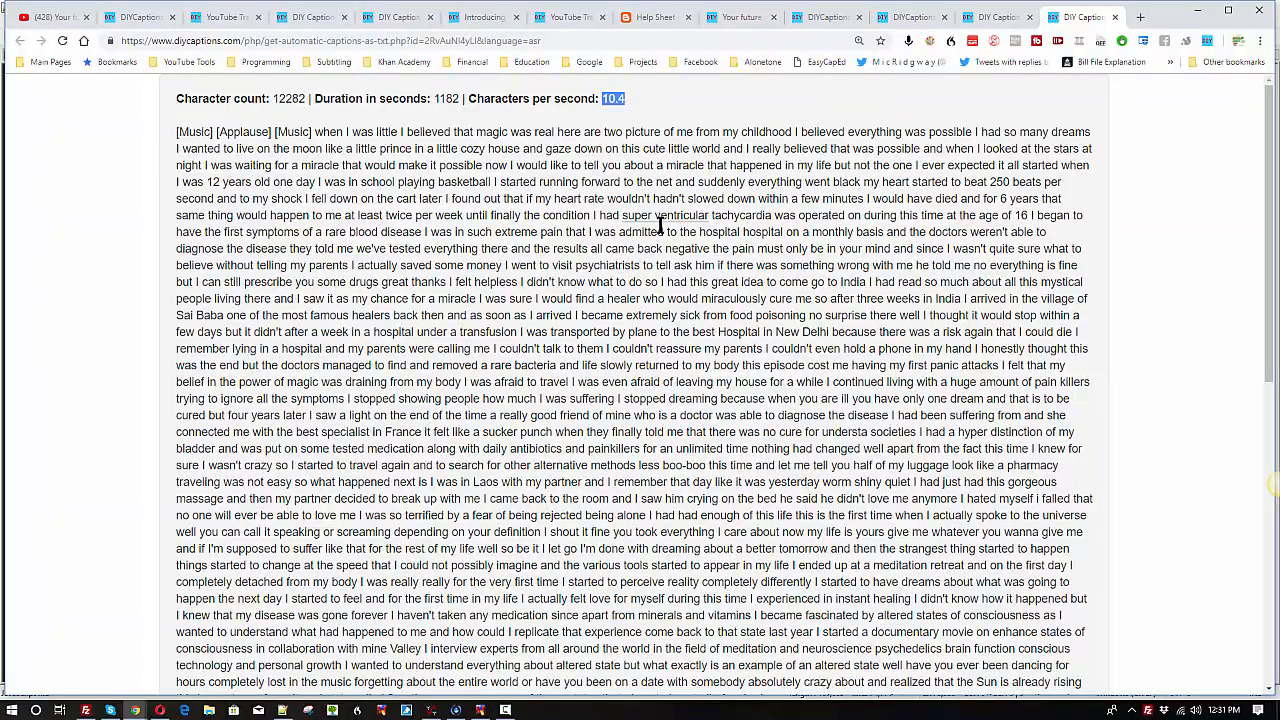
scroll(662, 222, down, 4)
scroll(660, 222, down, 2)
scroll(660, 222, up, 7)
triple_click(175, 98)
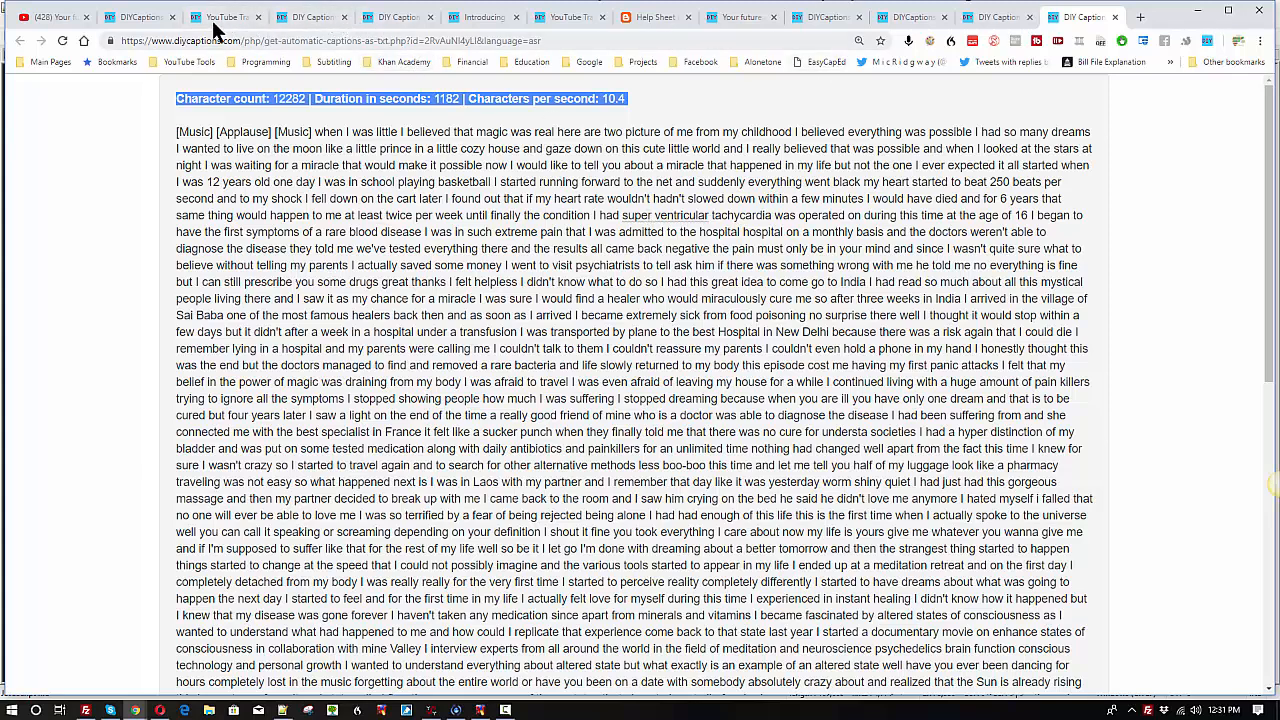
click(230, 183)
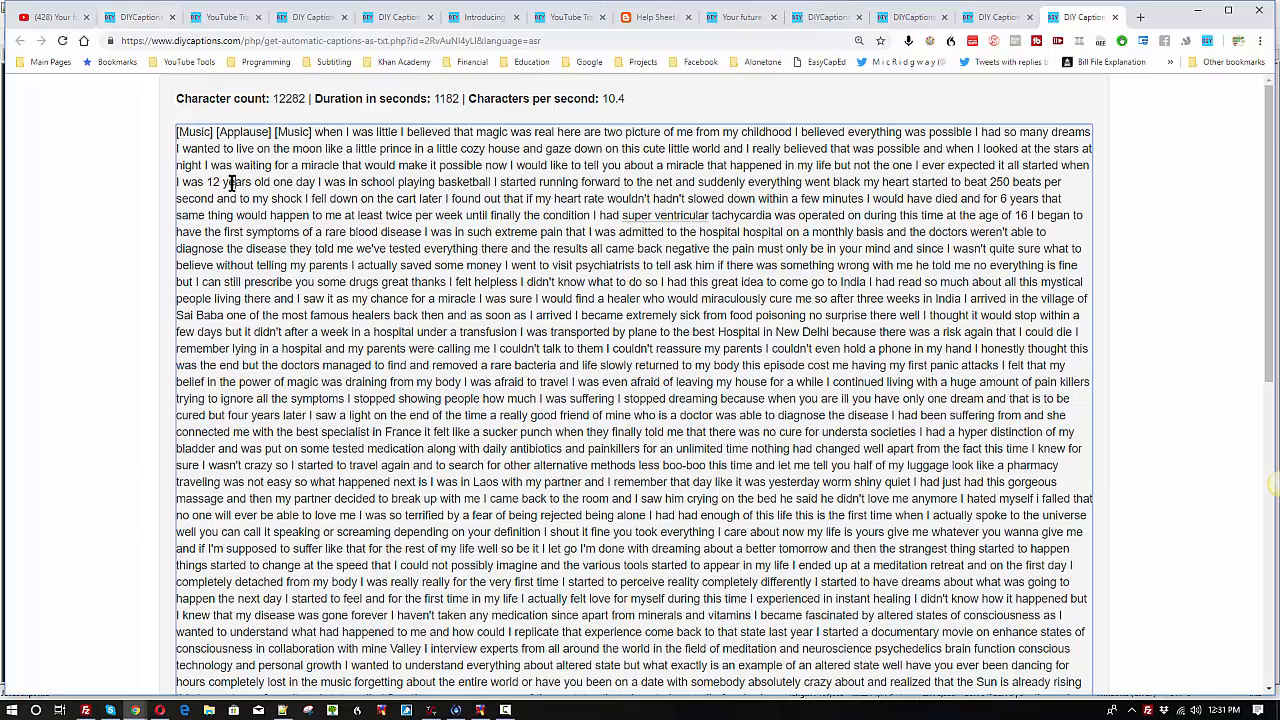
key(ctrl+a)
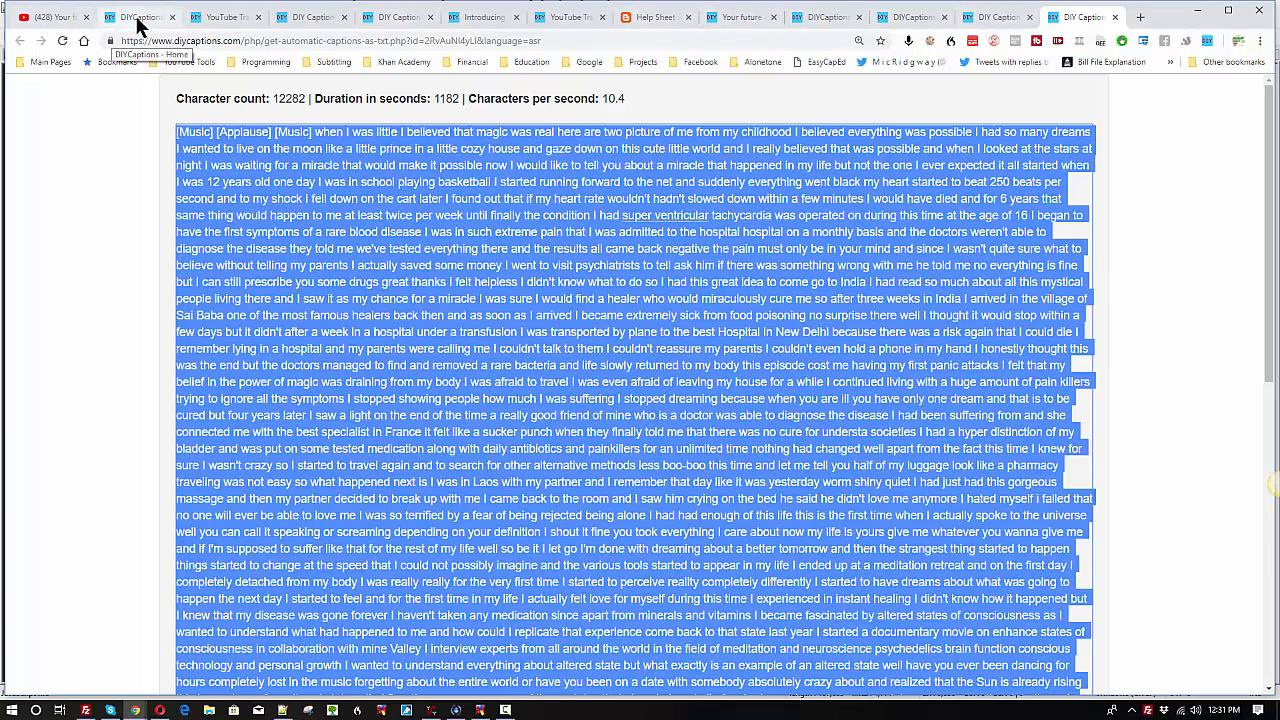
Step: Replace the link in the DIY Captions home page's Transcription Pad section with the YouTube video's URL and open it in Transcription Pad
click(68, 22)
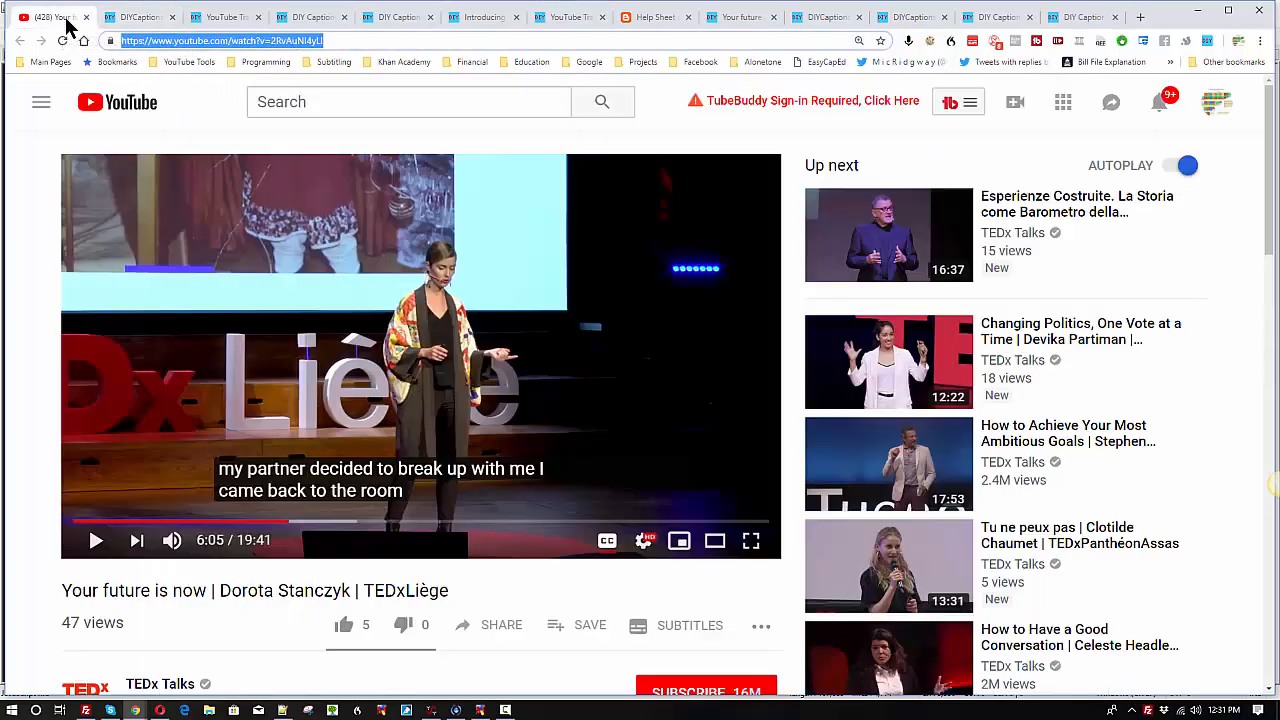
click(145, 22)
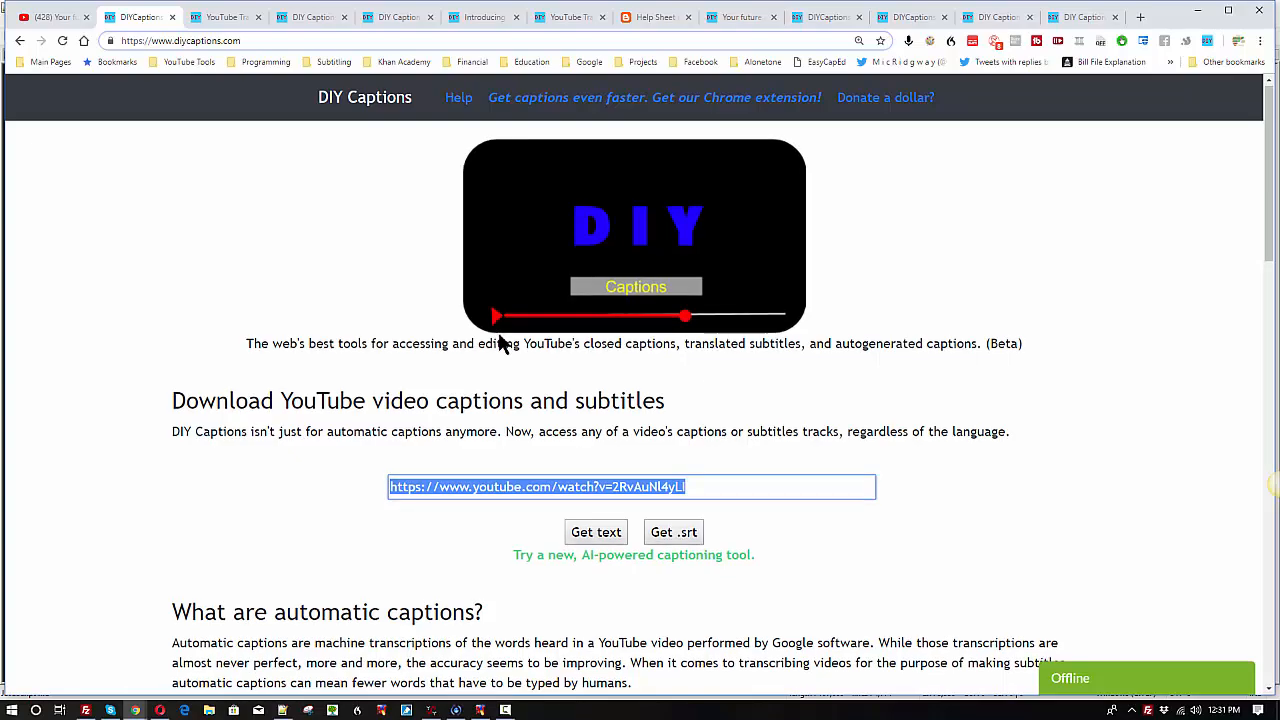
scroll(498, 335, down, 5)
scroll(500, 335, down, 7)
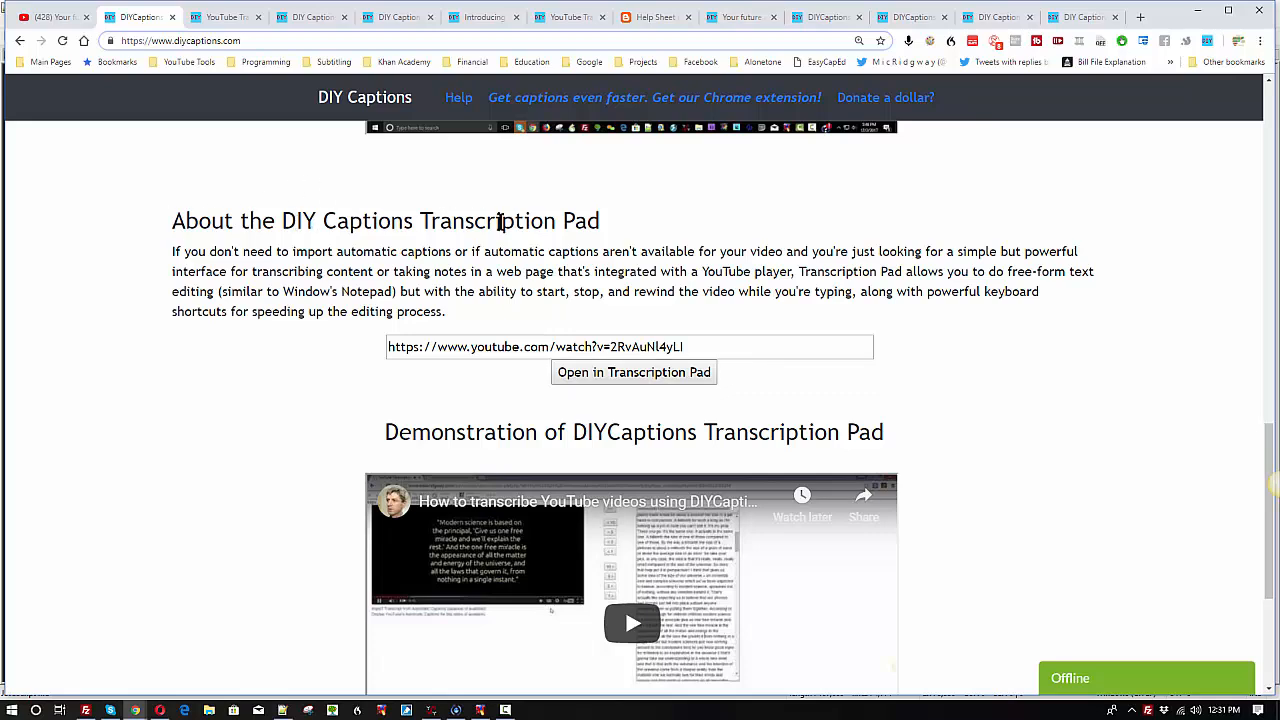
click(697, 346)
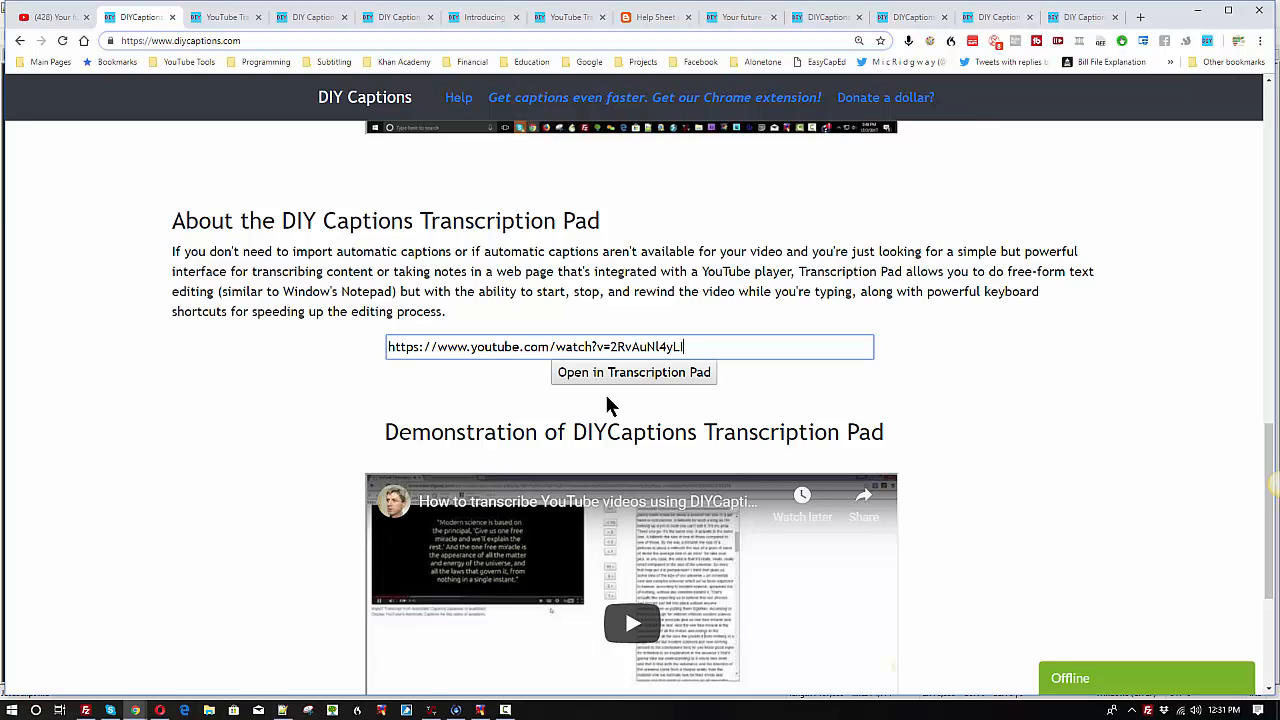
key(ctrl+a)
key(BackSpace)
key(ctrl+v)
click(631, 372)
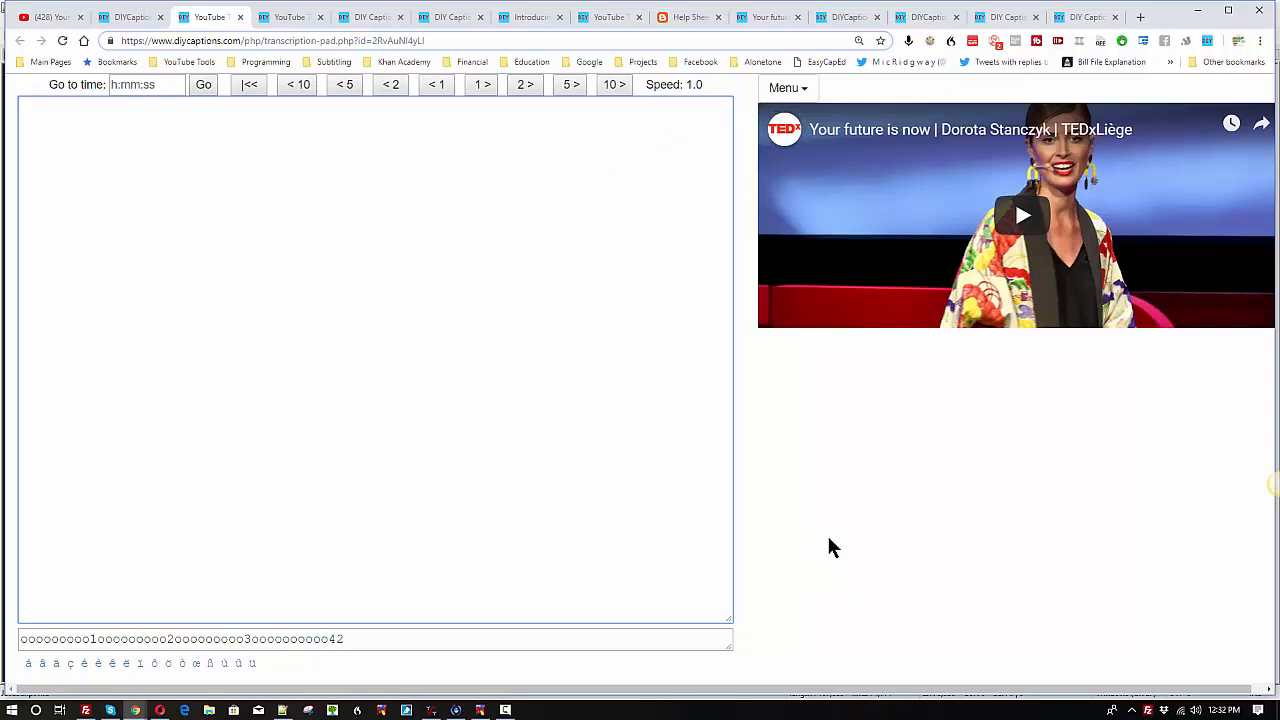
Step: Copy the full transcript from the retrieved plain-text captions page and paste it into the empty Transcription Pad
key(alt+m)
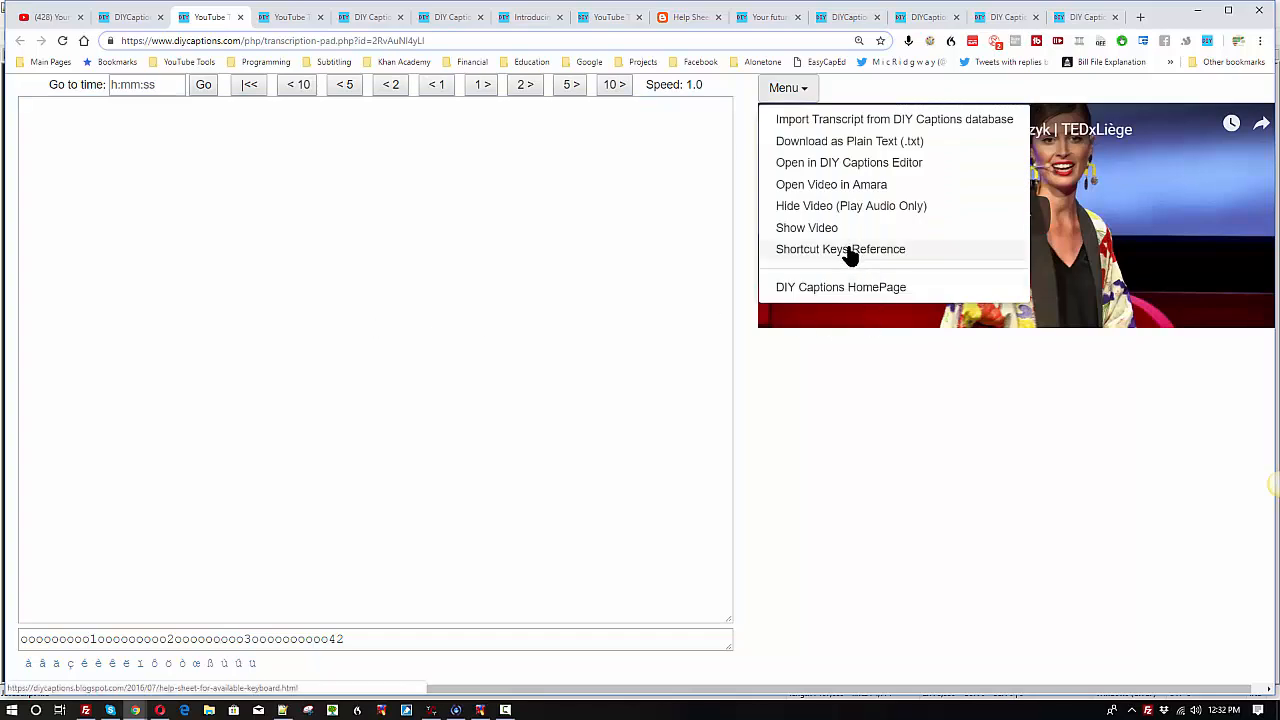
click(292, 213)
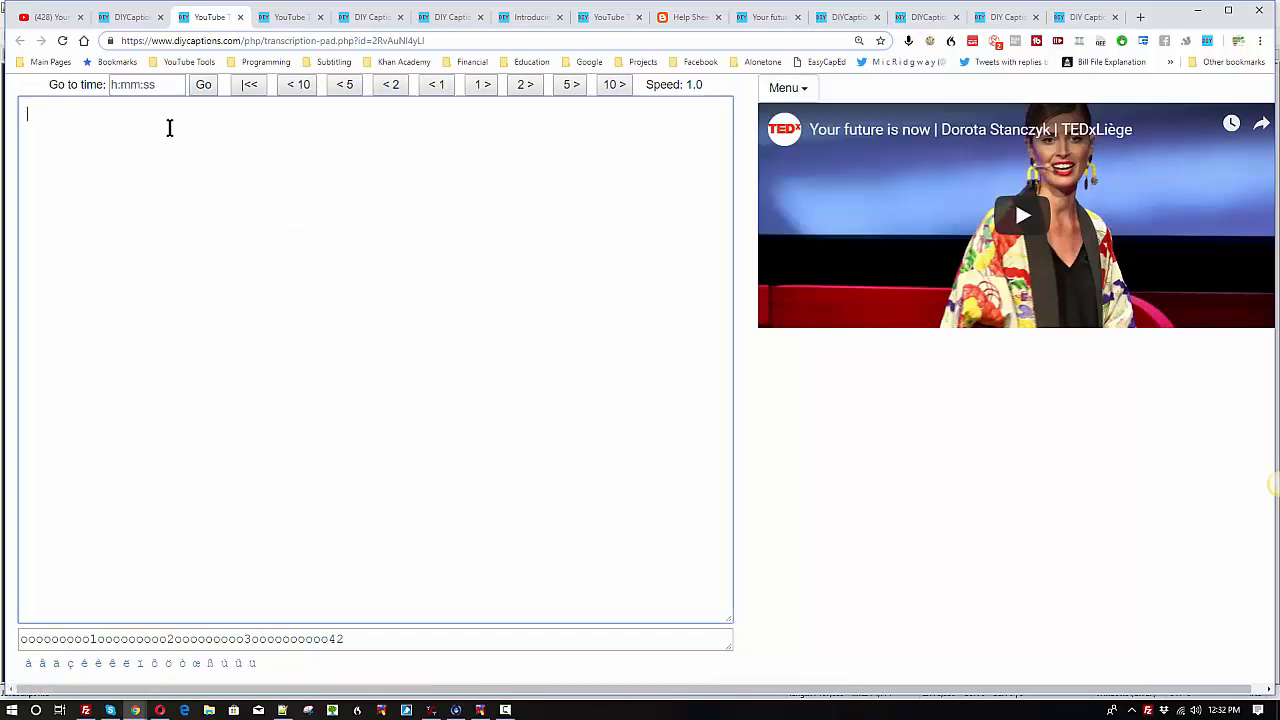
click(1080, 21)
right_click(515, 208)
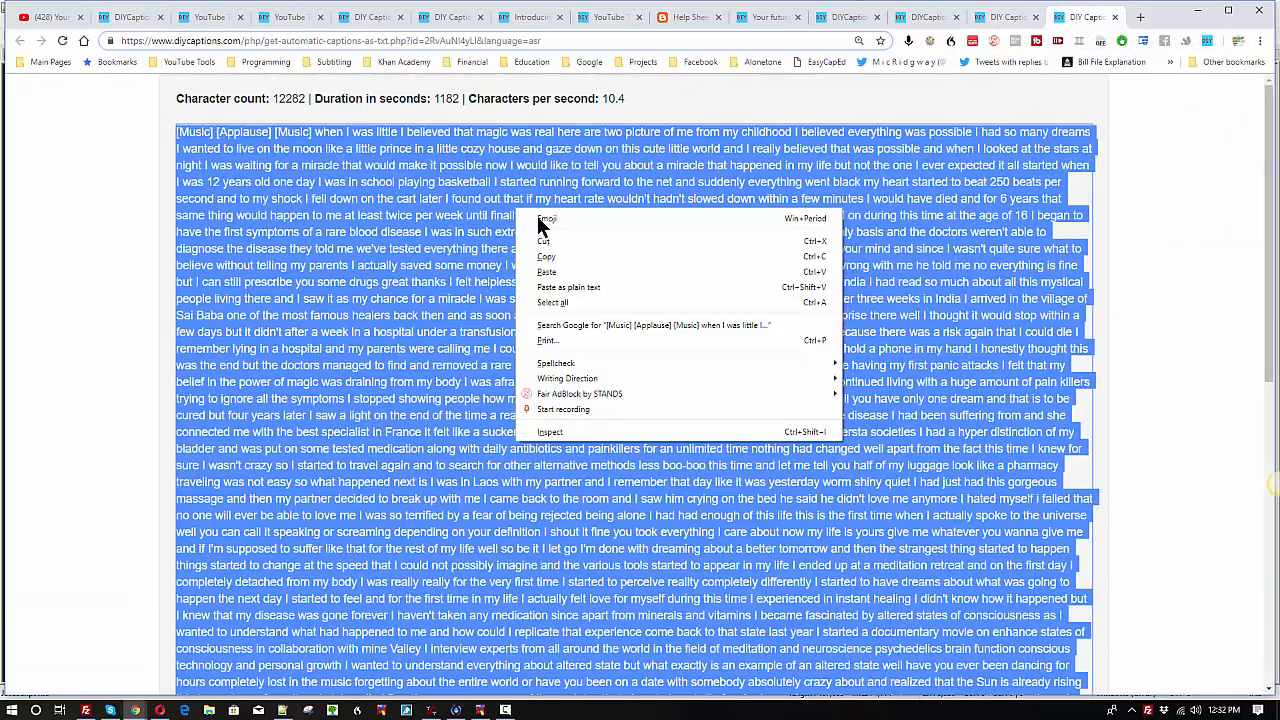
click(561, 251)
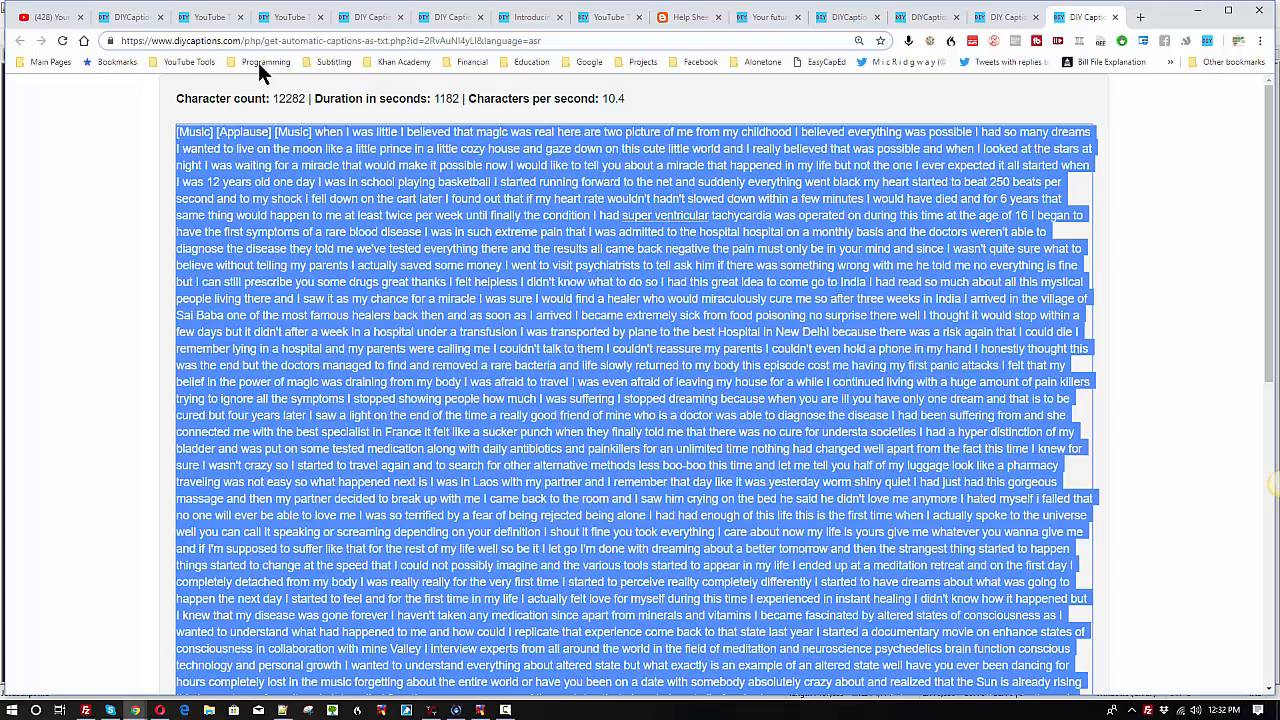
click(131, 20)
click(210, 20)
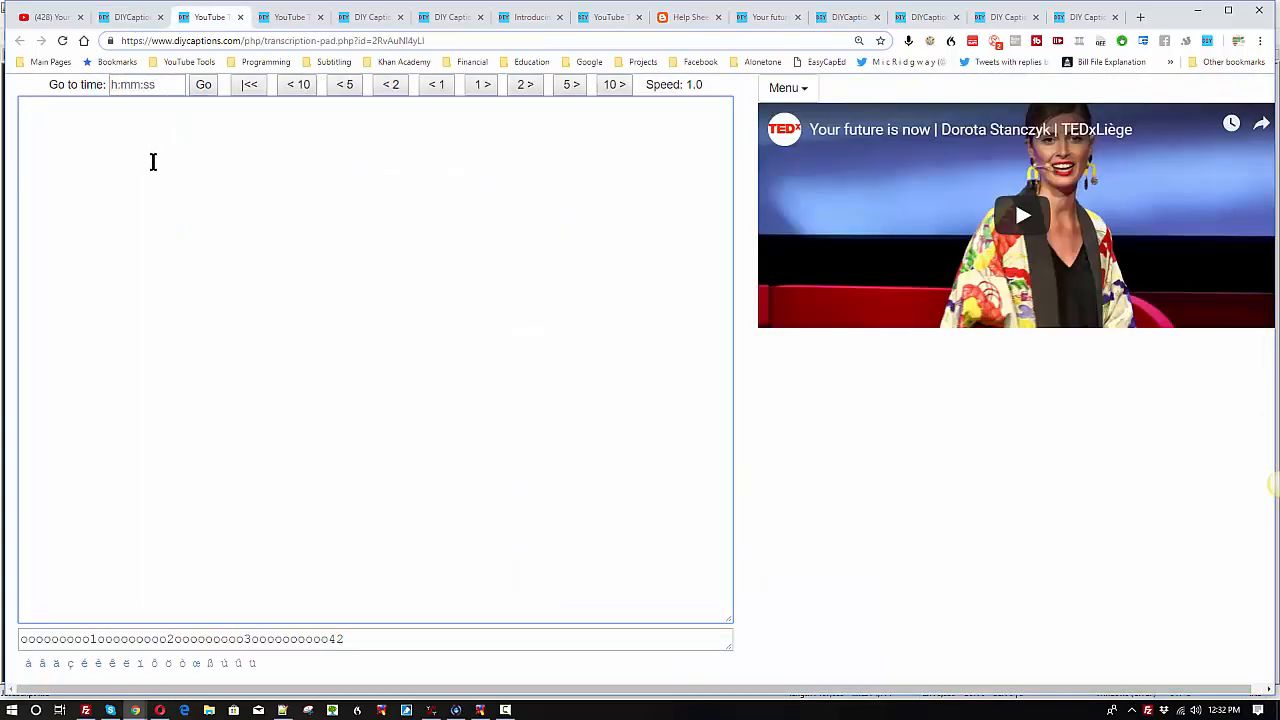
key(ctrl+v)
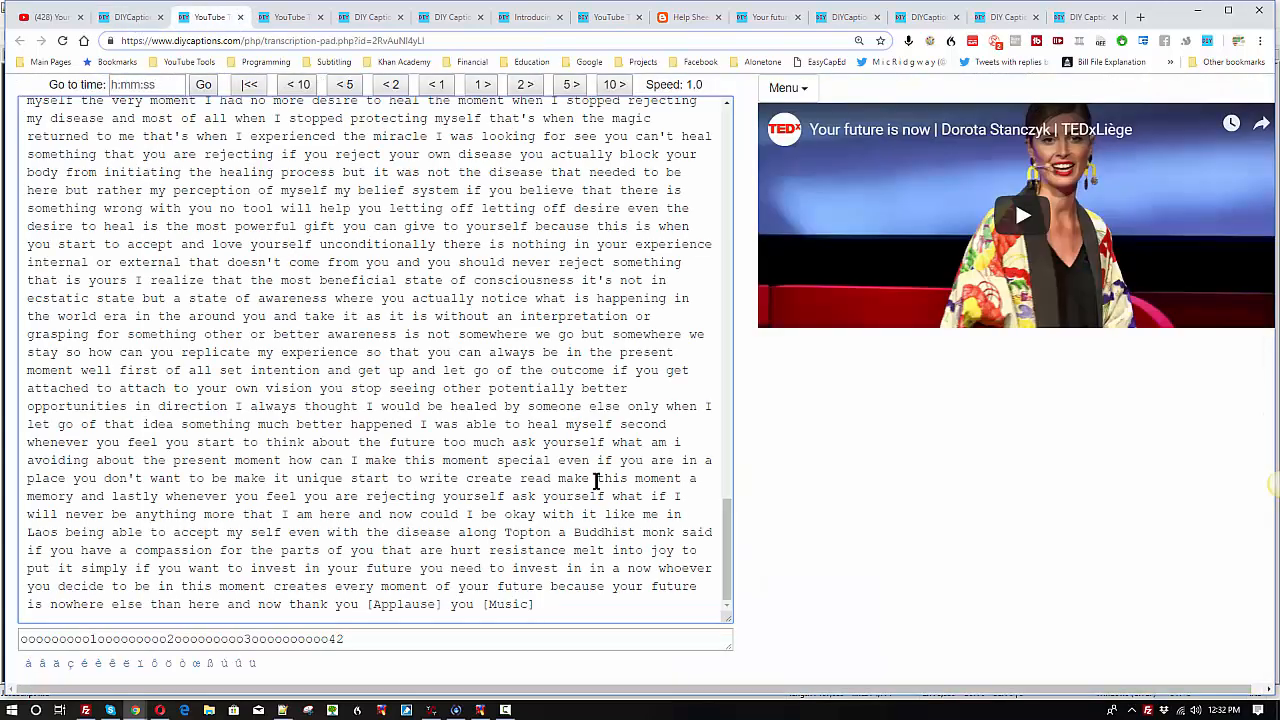
Step: Return to the start of the pasted transcript and play the video from its beginning
drag(727, 568, 690, 140)
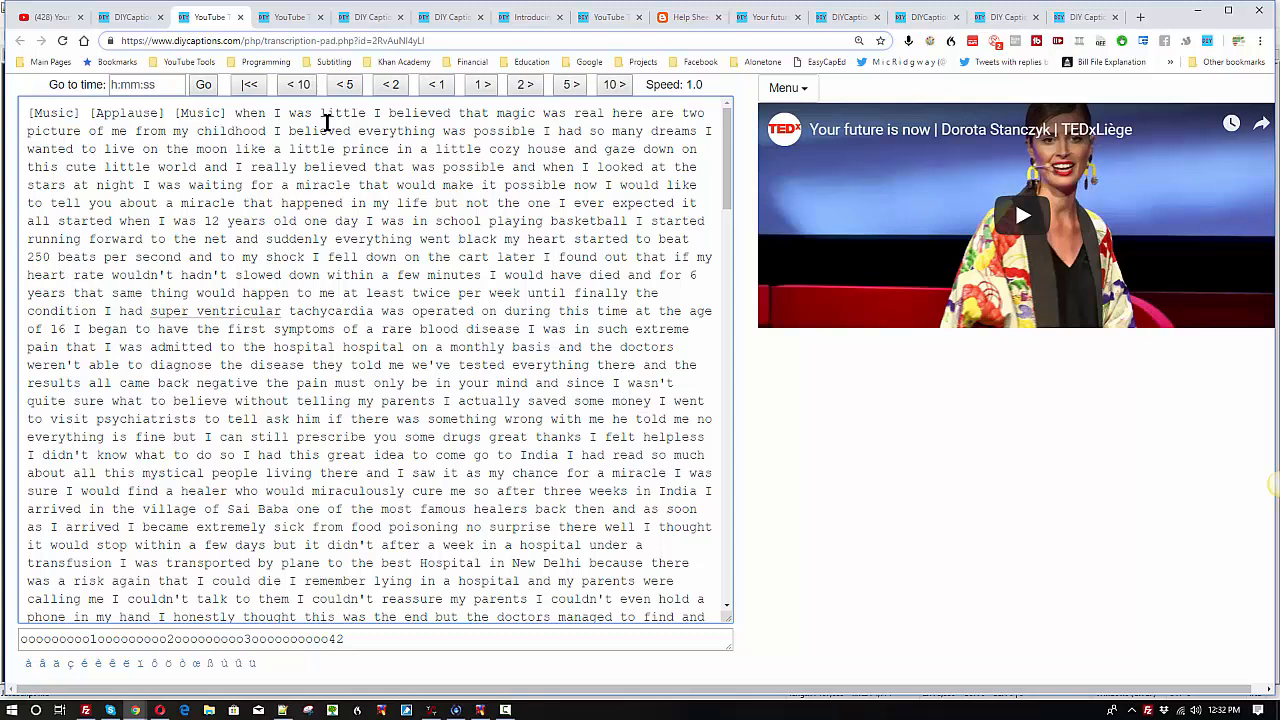
click(236, 112)
click(250, 86)
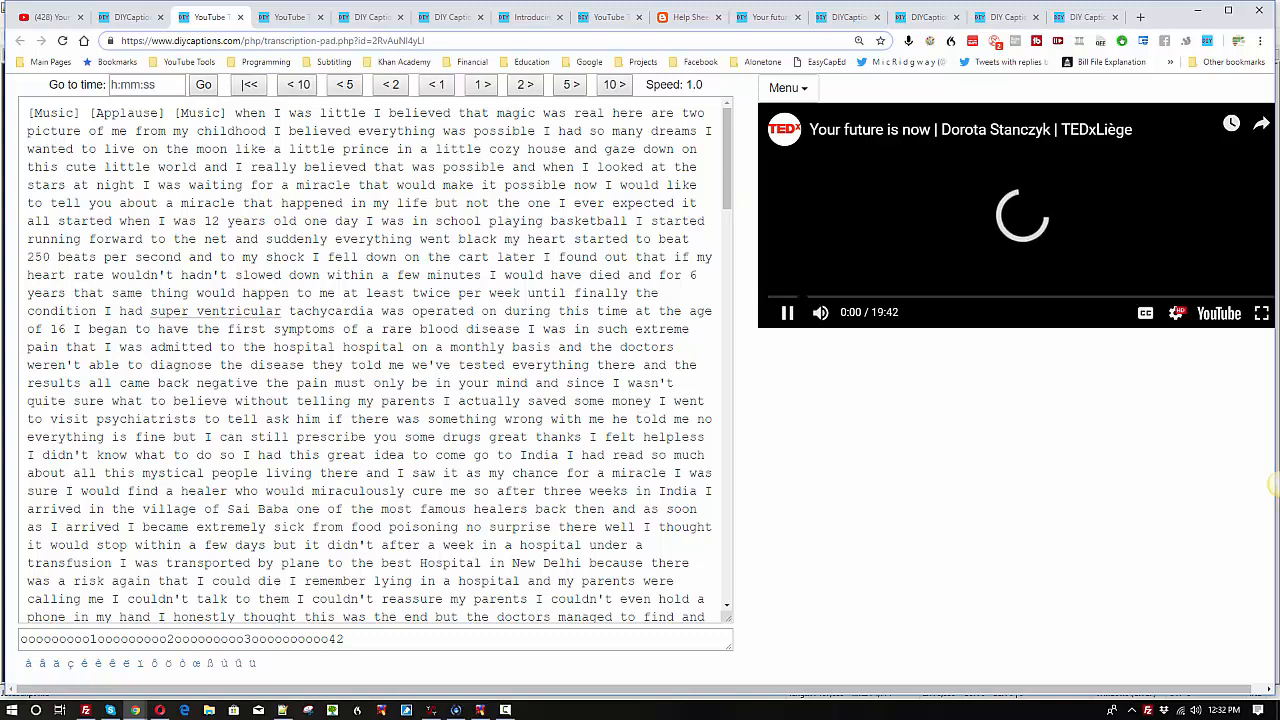
click(788, 314)
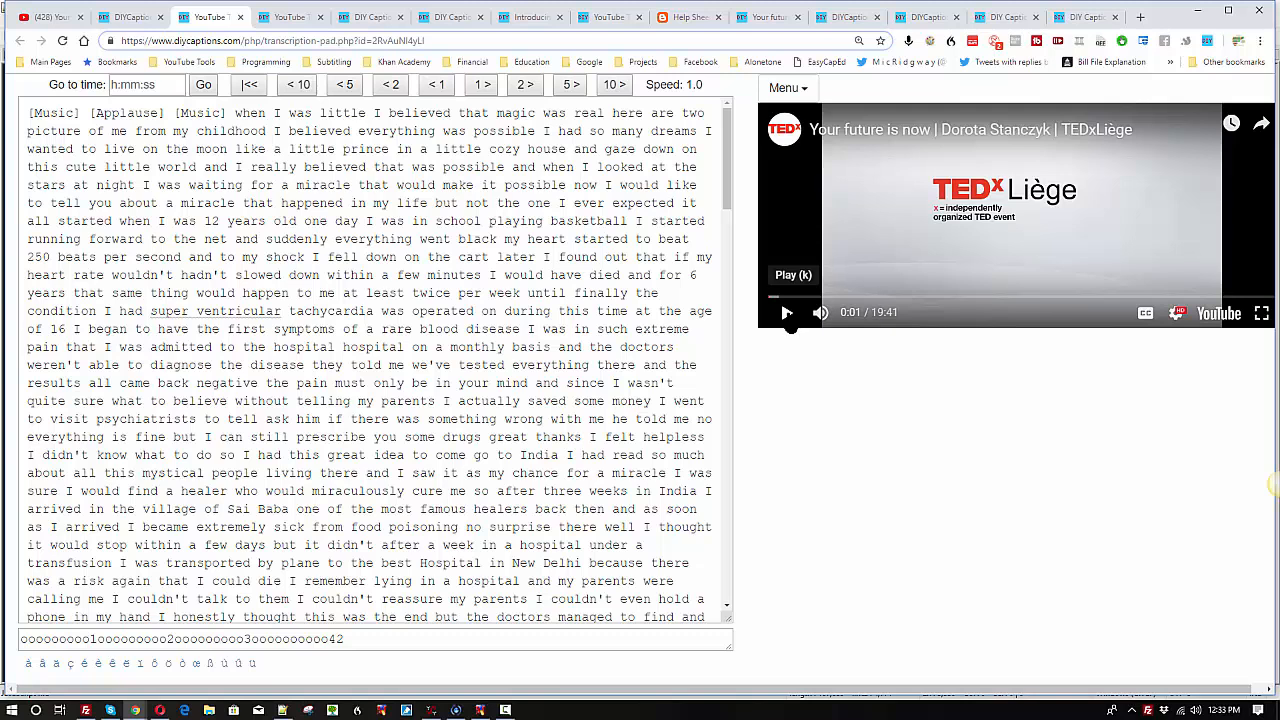
click(787, 316)
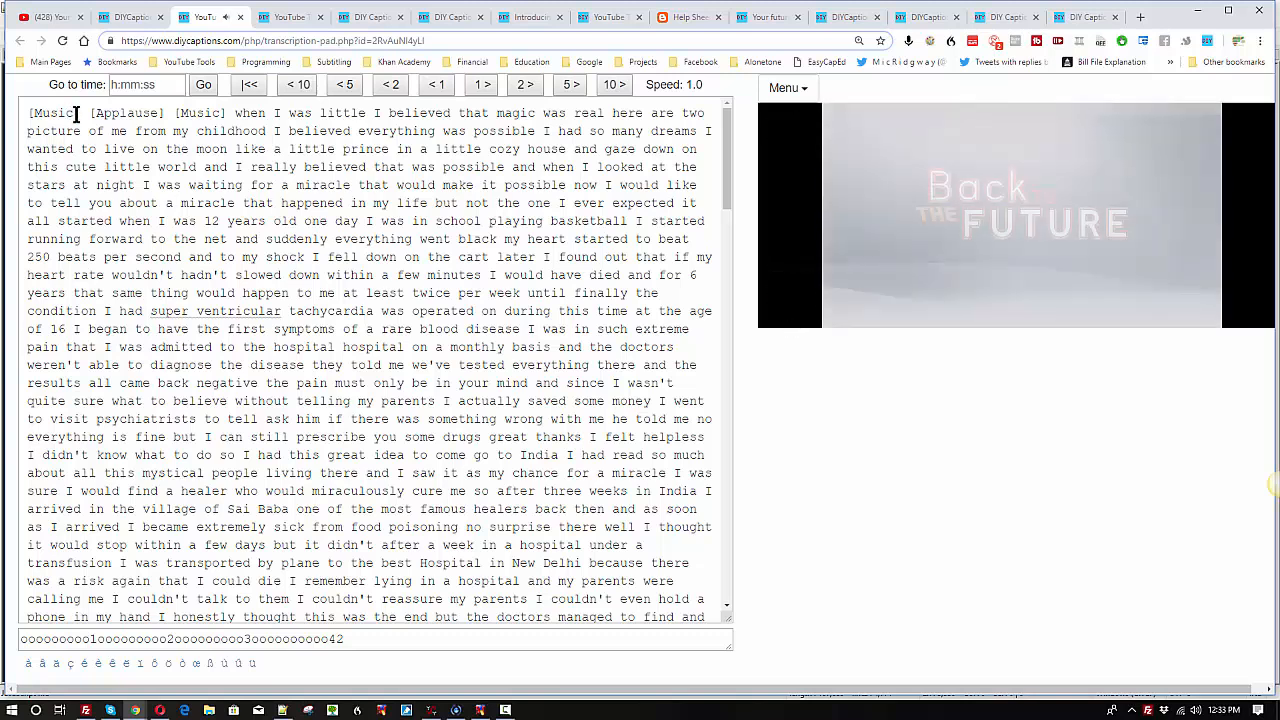
Step: Highlight the first [Music] tag and the [Applause] tag at the start of the transcript
drag(79, 113, 10, 113)
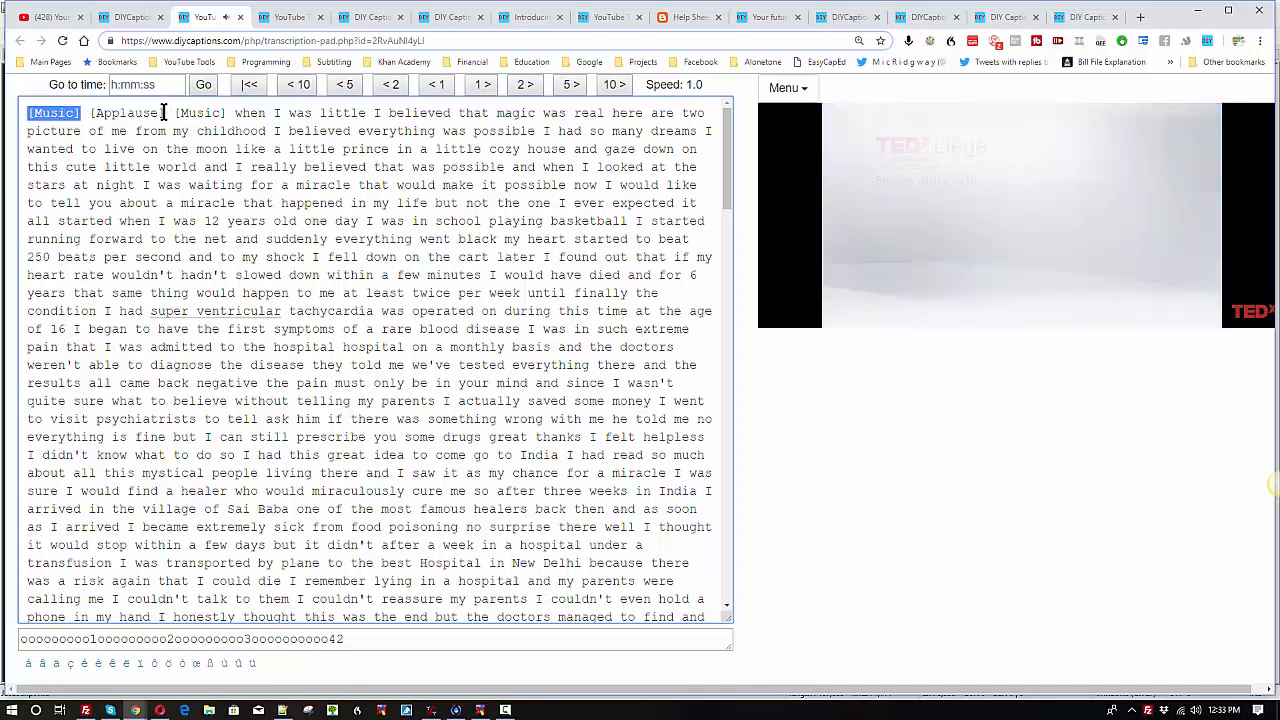
click(165, 112)
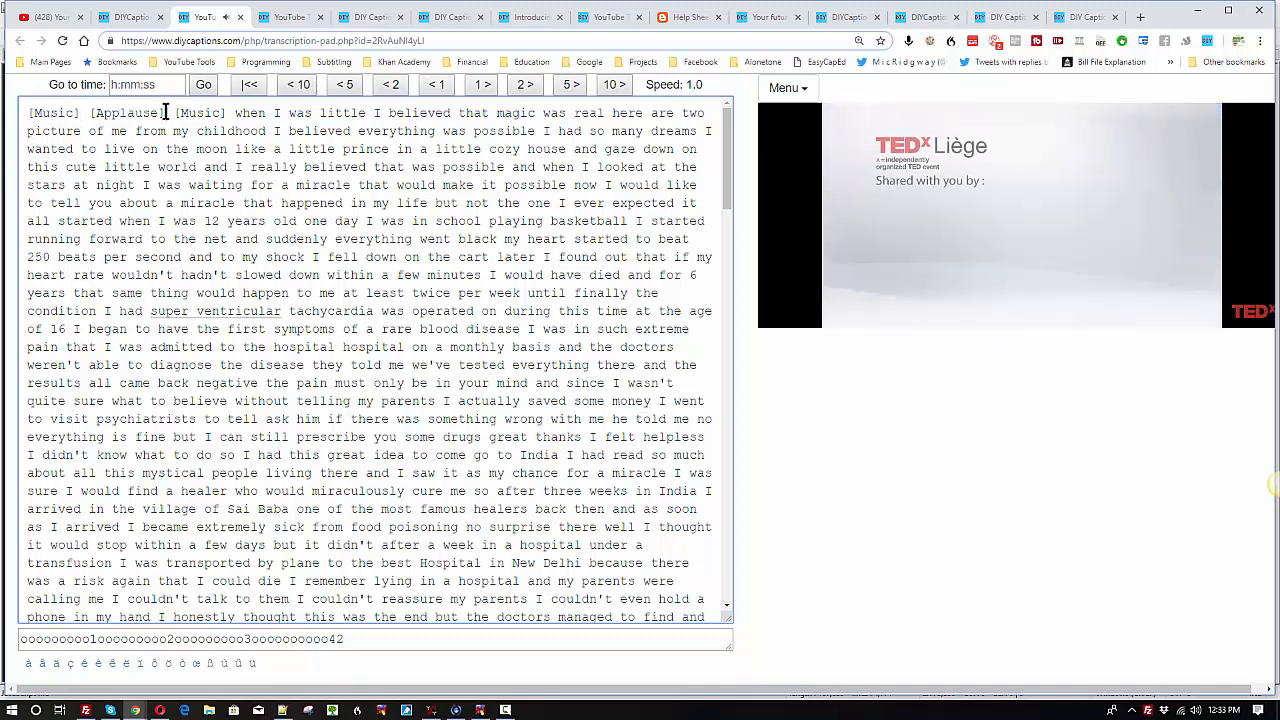
drag(165, 112, 94, 113)
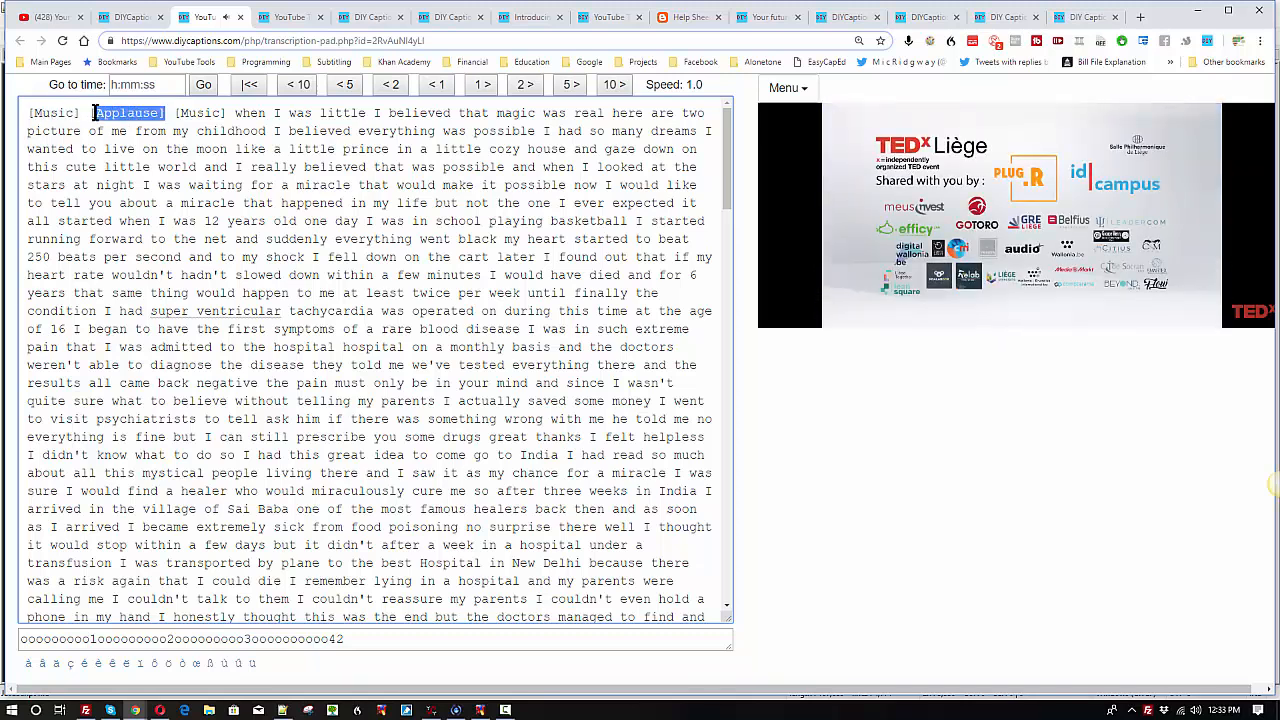
Step: Delete the second [Music] tag and move the text beginning "when I was little" onto a new line
drag(228, 113, 179, 113)
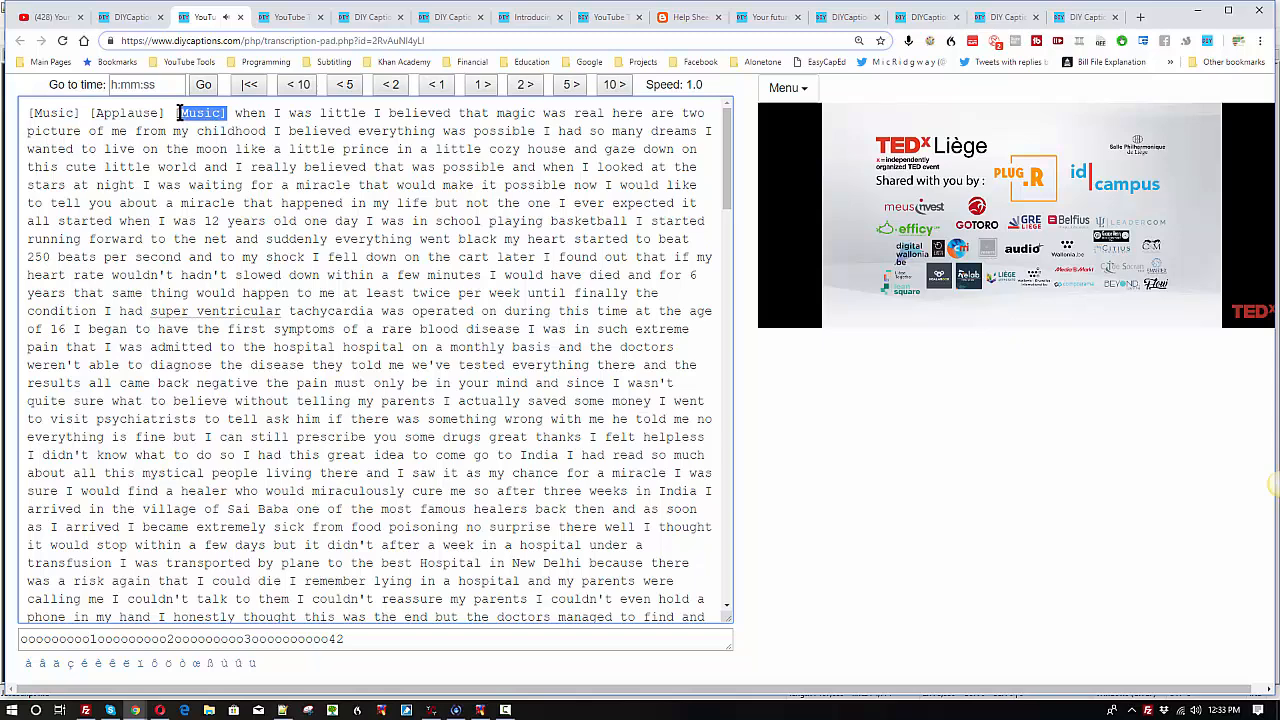
key(BackSpace)
key(BackSpace)
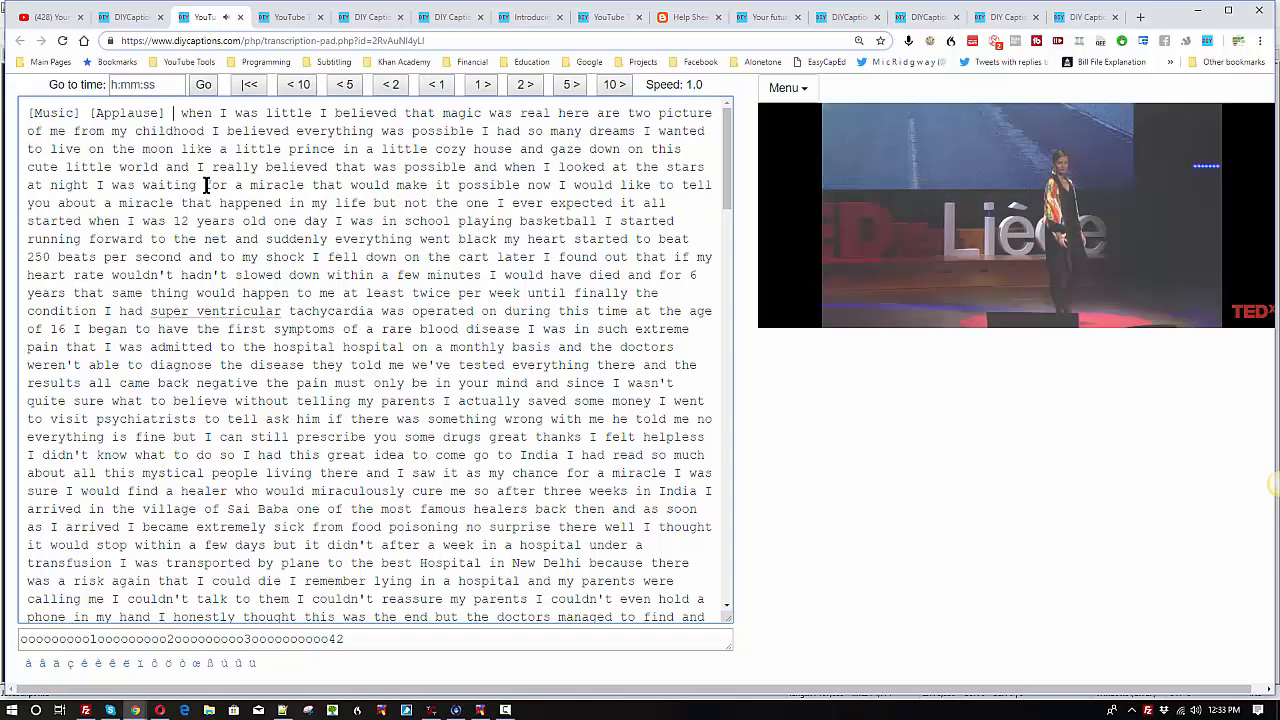
key(Delete)
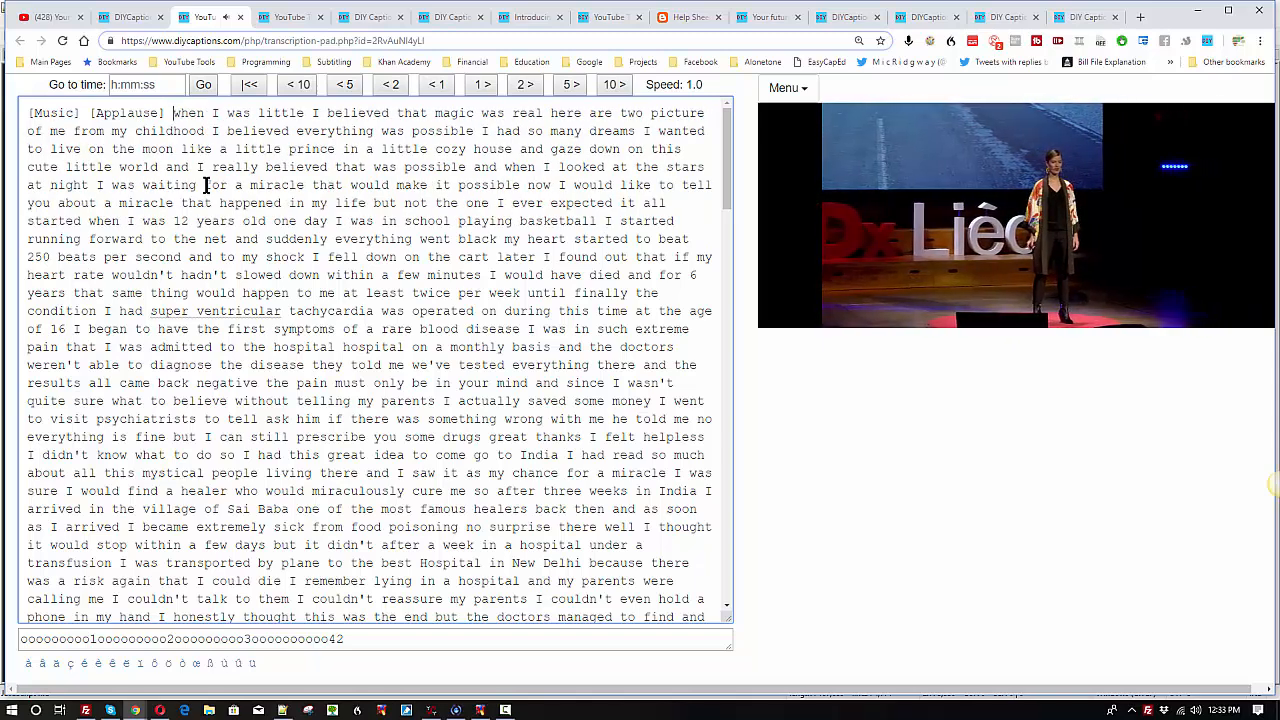
key(Return)
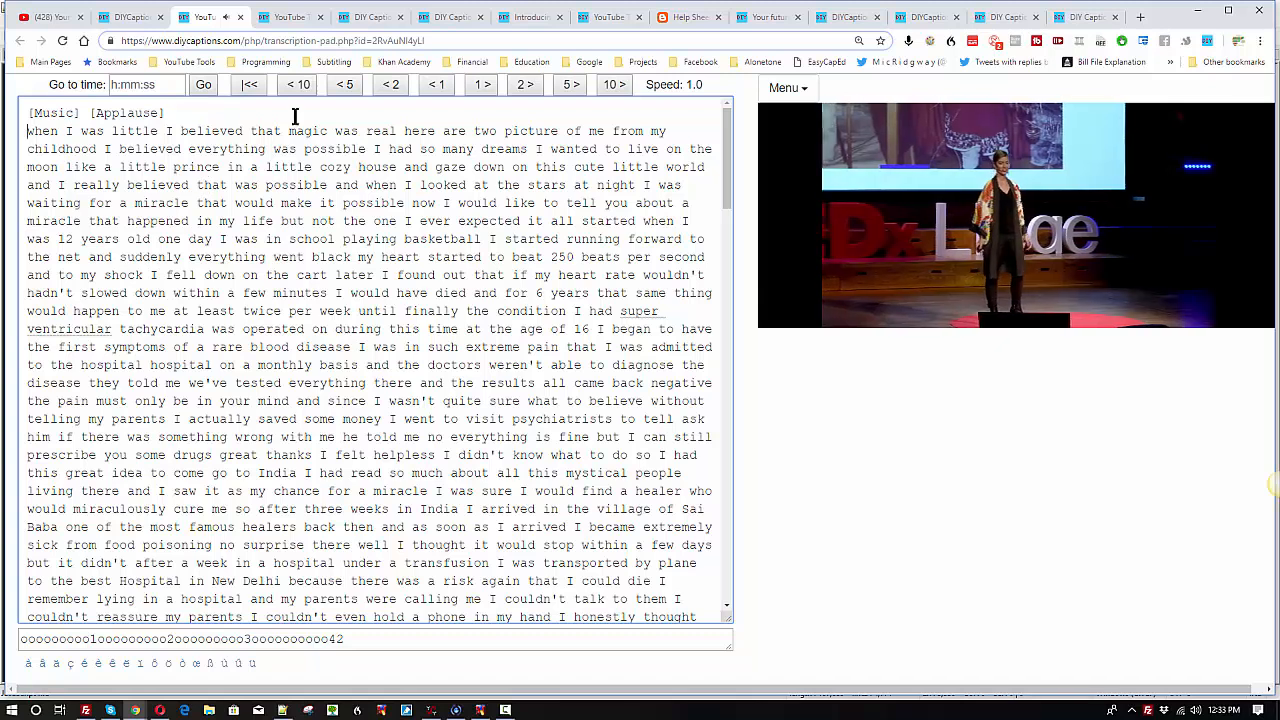
Step: Pause the video, insert a blank line between "magic was real" and "here are two picture", and resume playback
key(Escape)
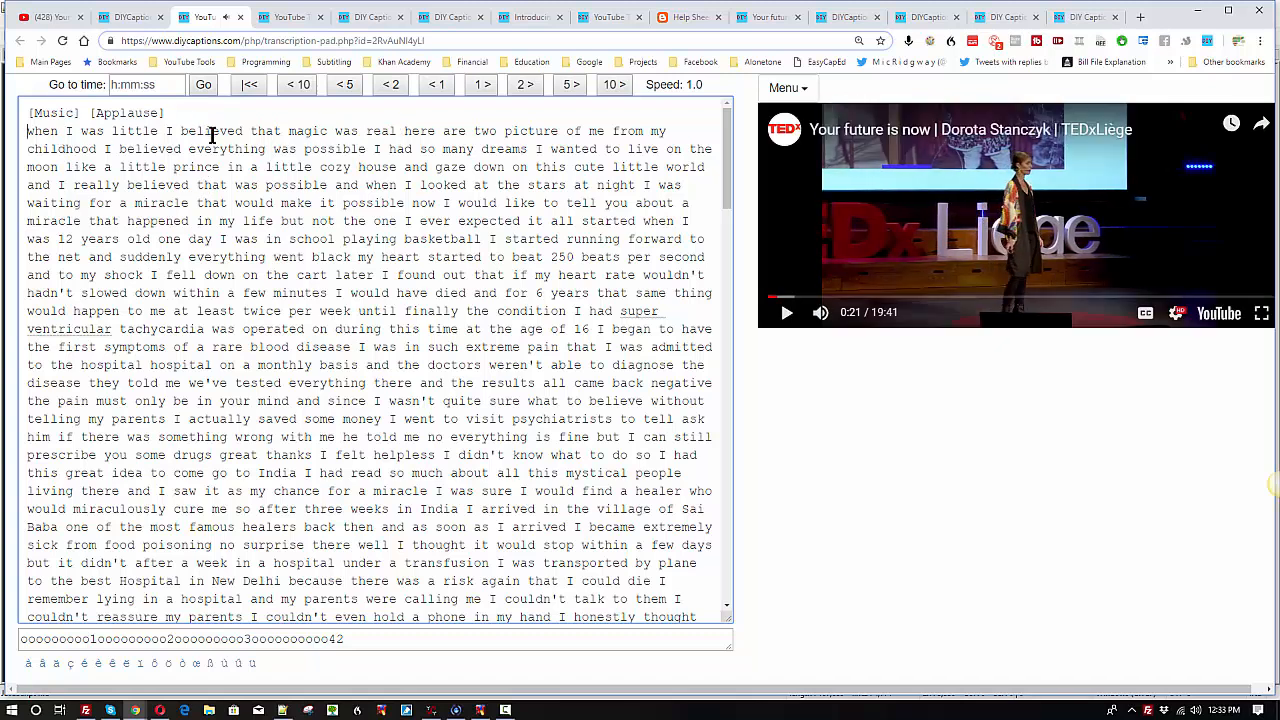
click(402, 131)
key(BackSpace)
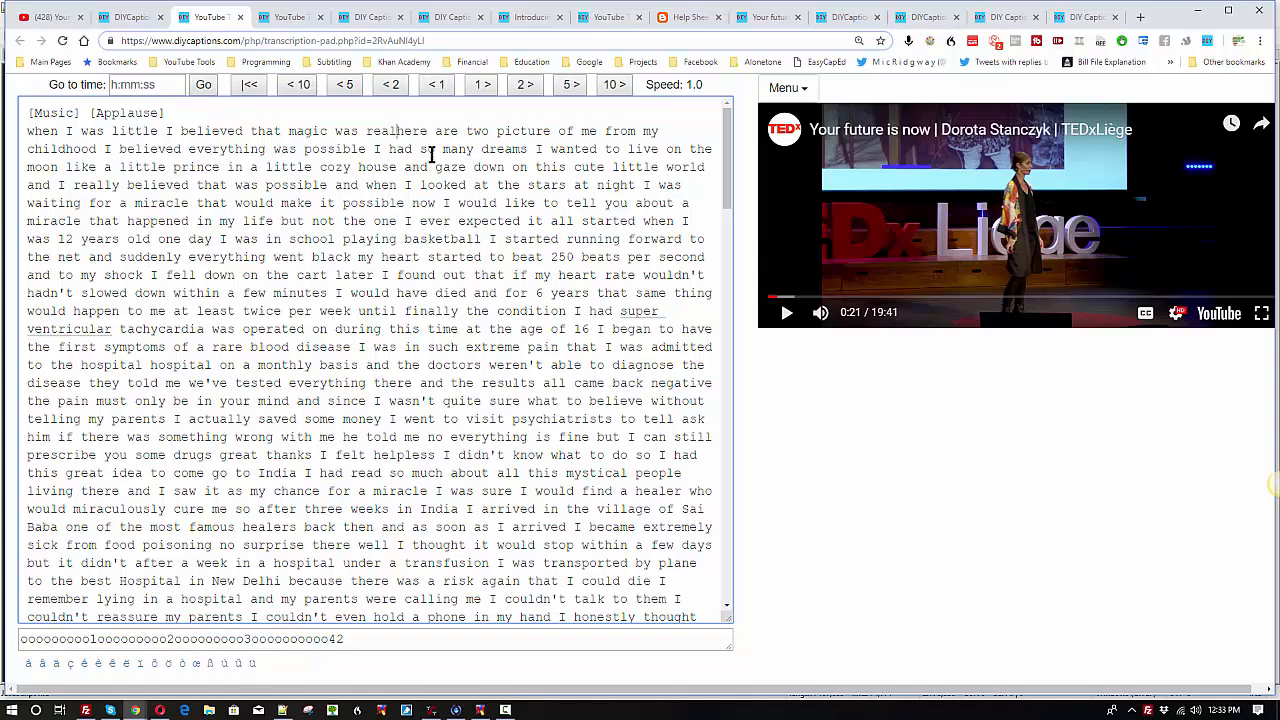
key(Return)
key(Return)
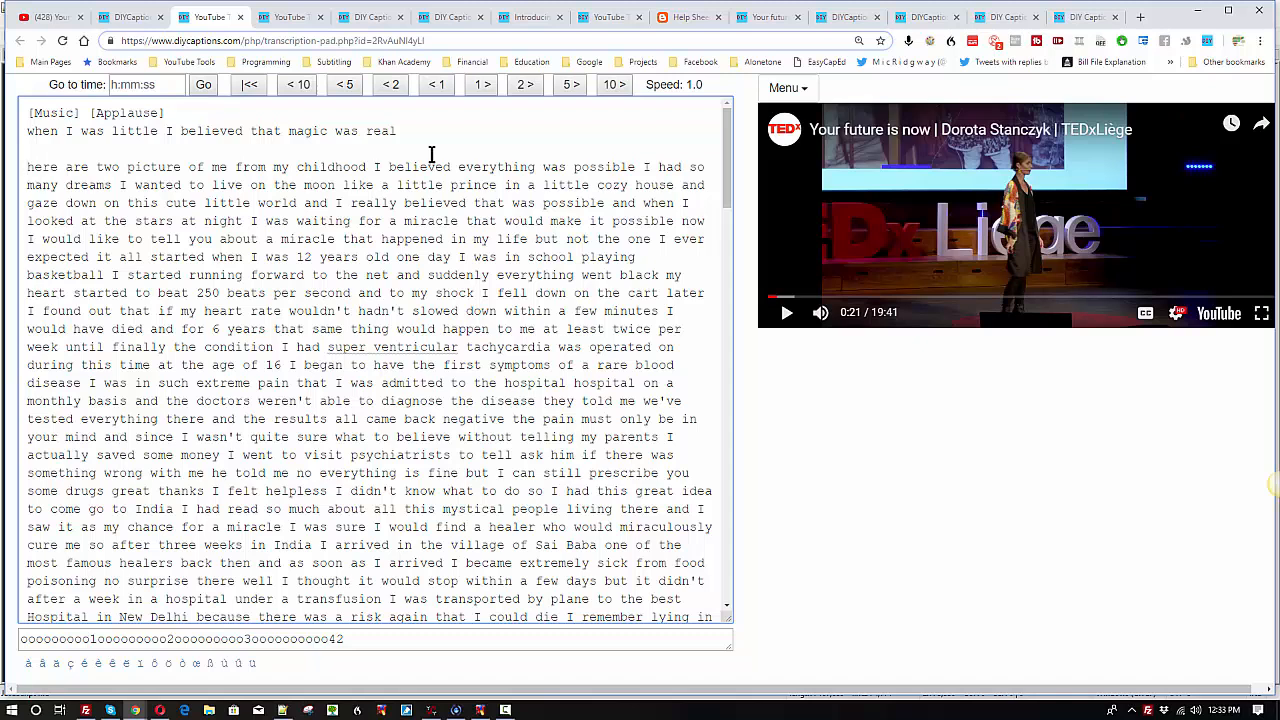
key(shift+space)
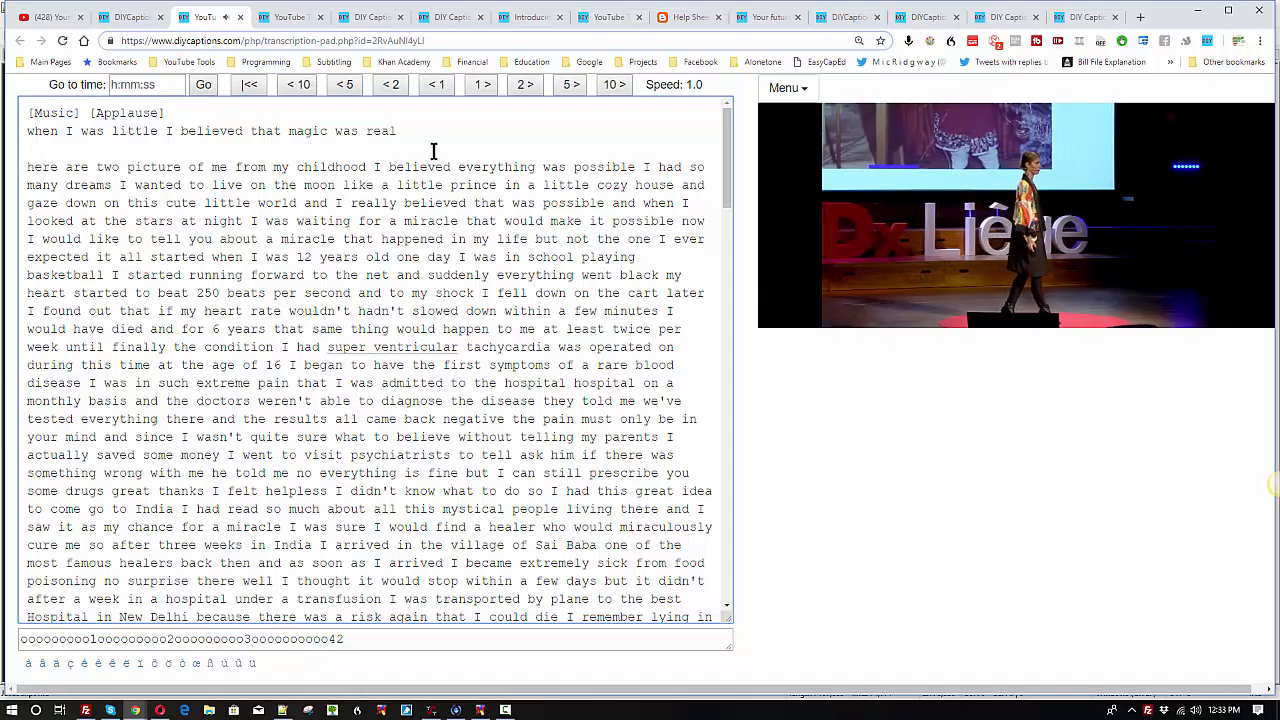
Step: Insert blank lines after "from my childhood" and after "I believed everything was possible" to separate the sentences
click(374, 166)
key(BackSpace)
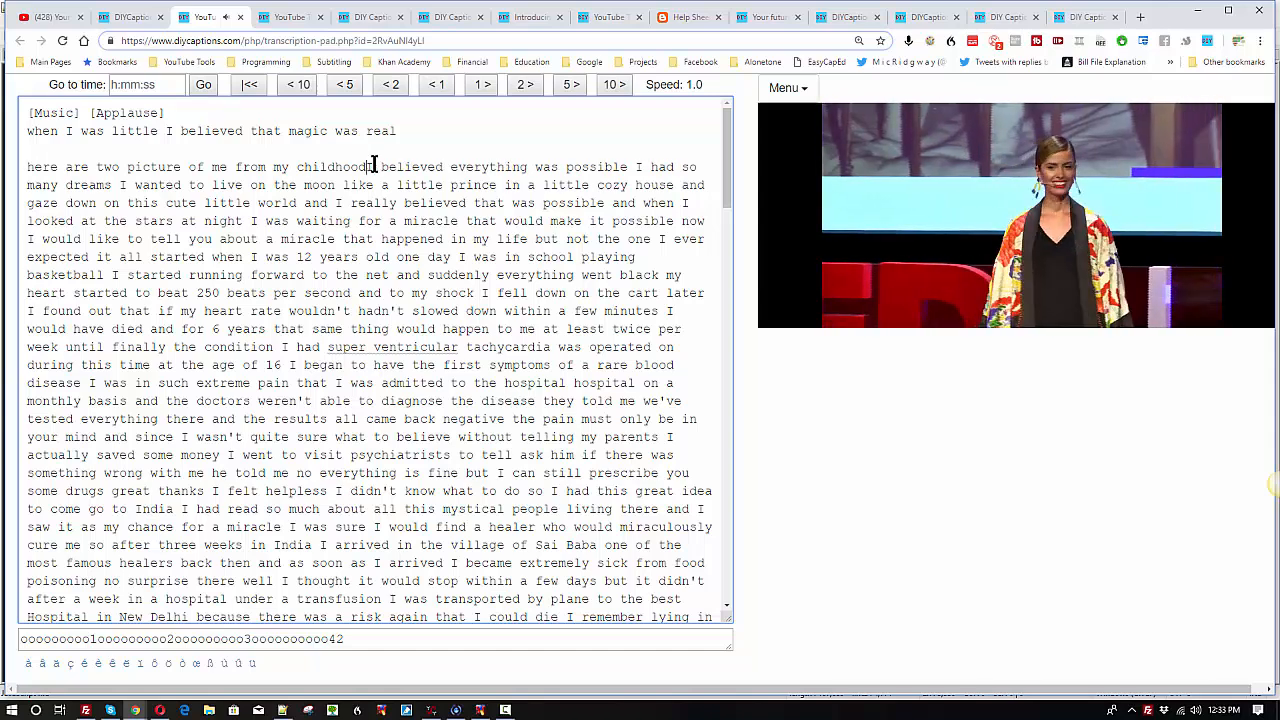
key(Return)
key(Return)
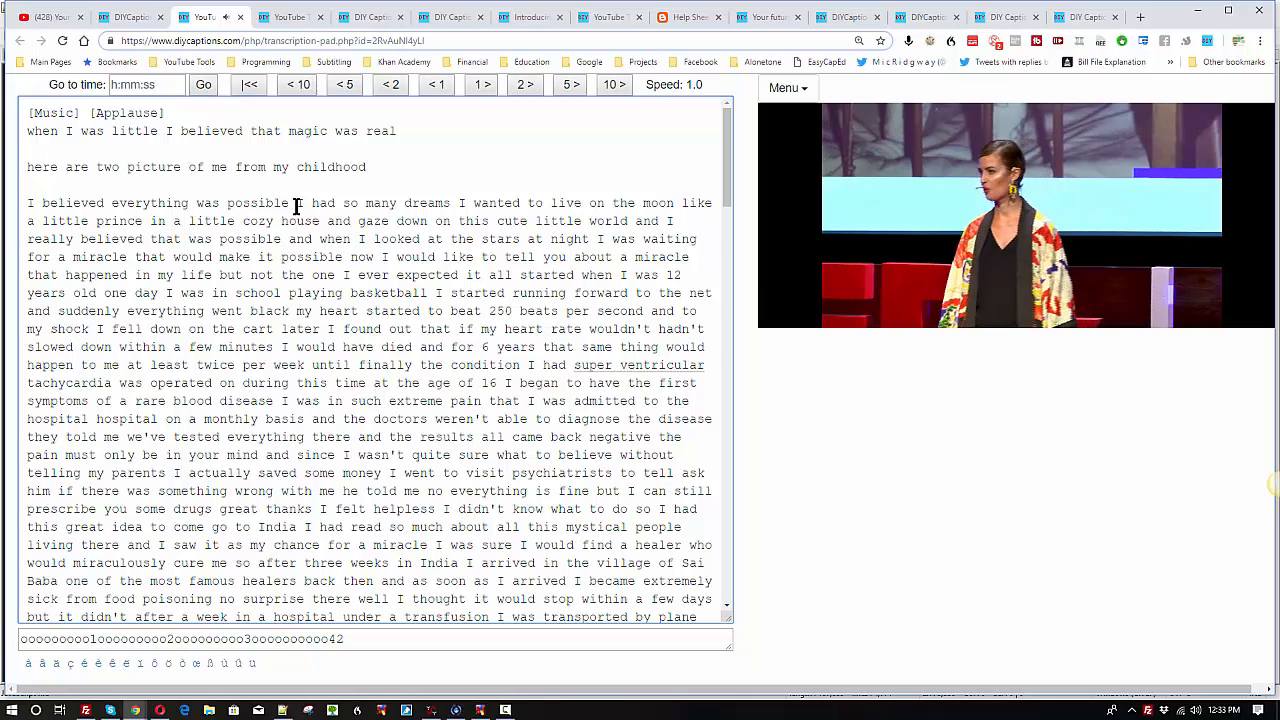
click(296, 204)
key(Return)
key(Return)
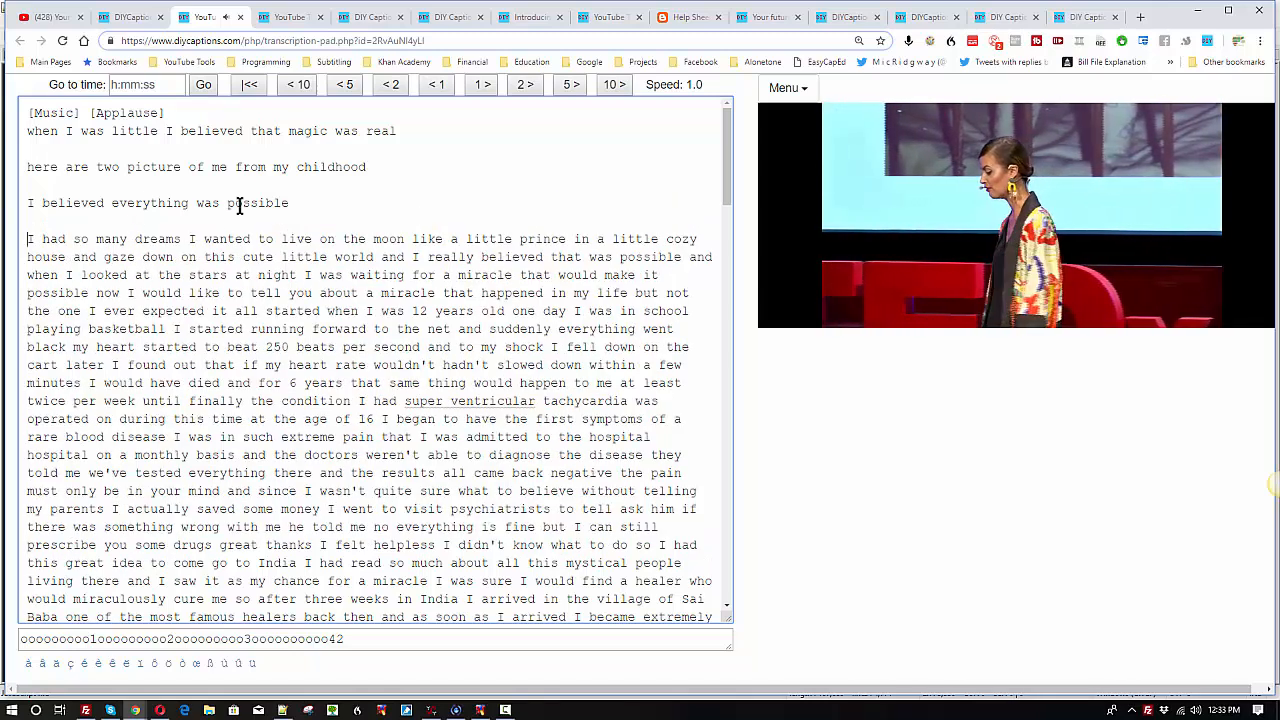
Step: Insert blank lines after "I had so many dreams" and after "this cute little world" to separate the sentences
click(188, 239)
key(BackSpace)
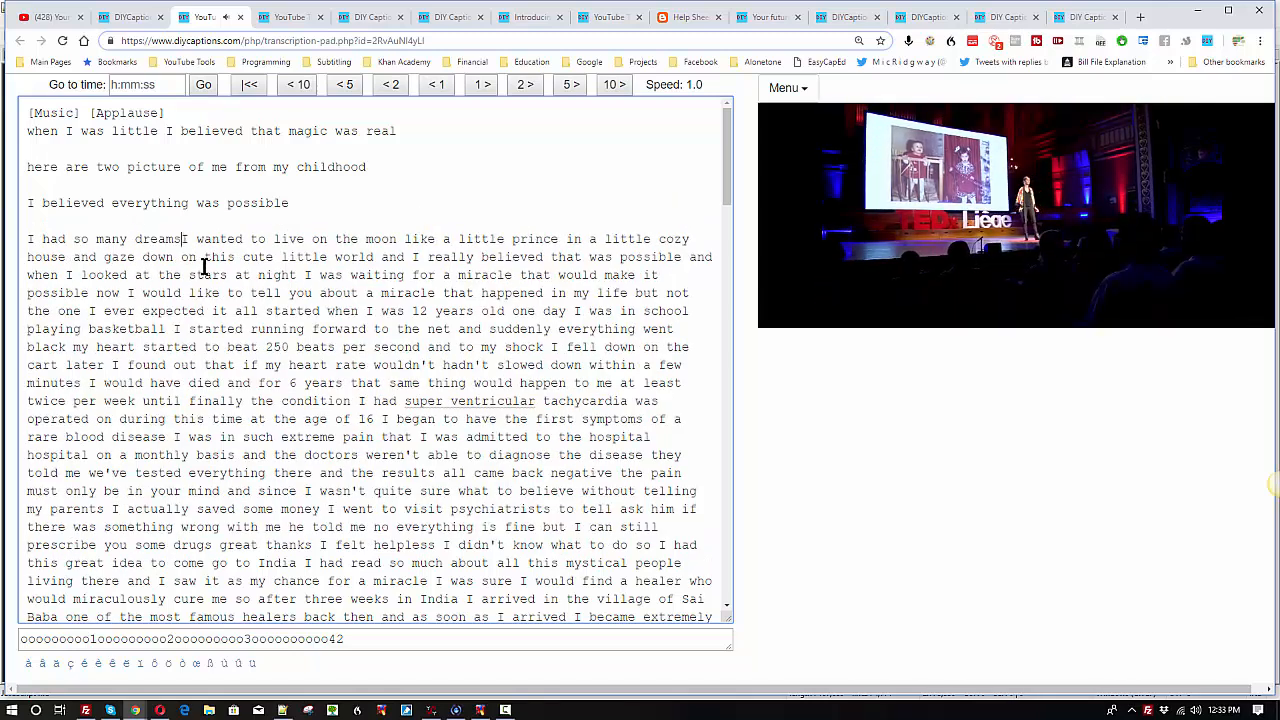
key(Return)
key(Return)
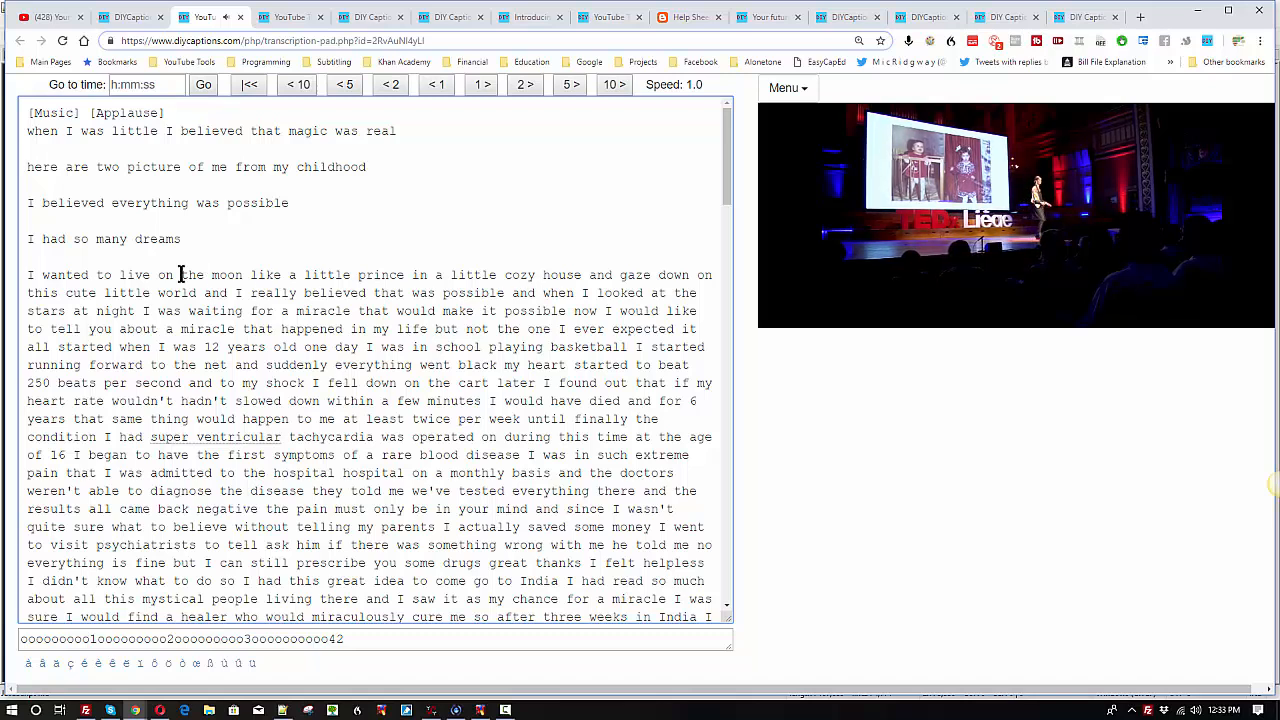
click(204, 293)
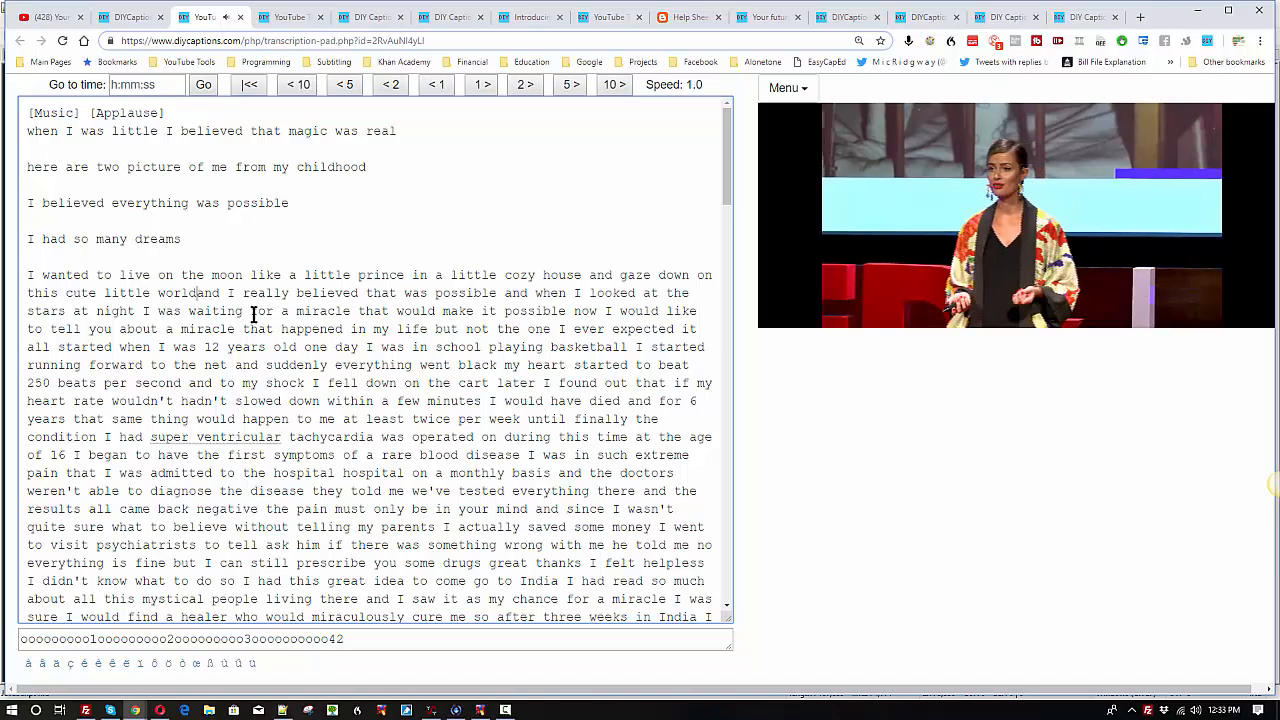
key(Return)
key(Return)
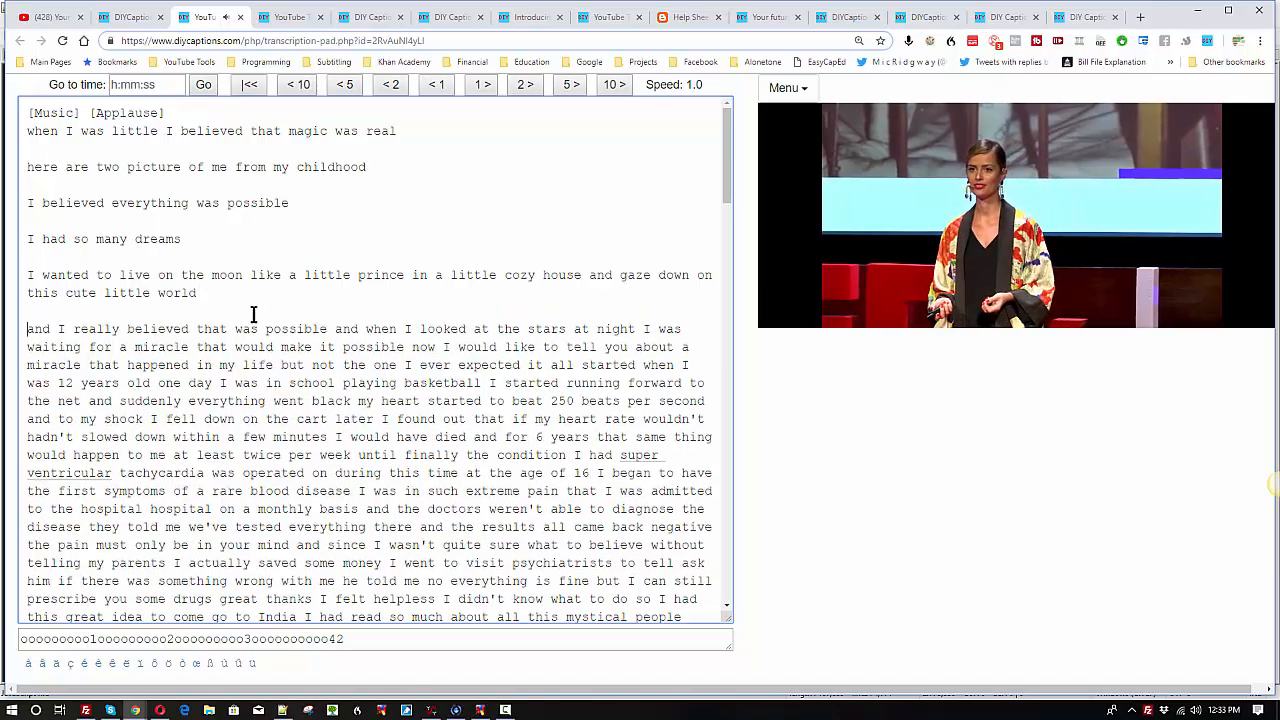
Step: Insert blank lines after "I really believed that was possible" and after "a miracle that would make it possible" to separate the sentences
click(334, 329)
key(Return)
key(Return)
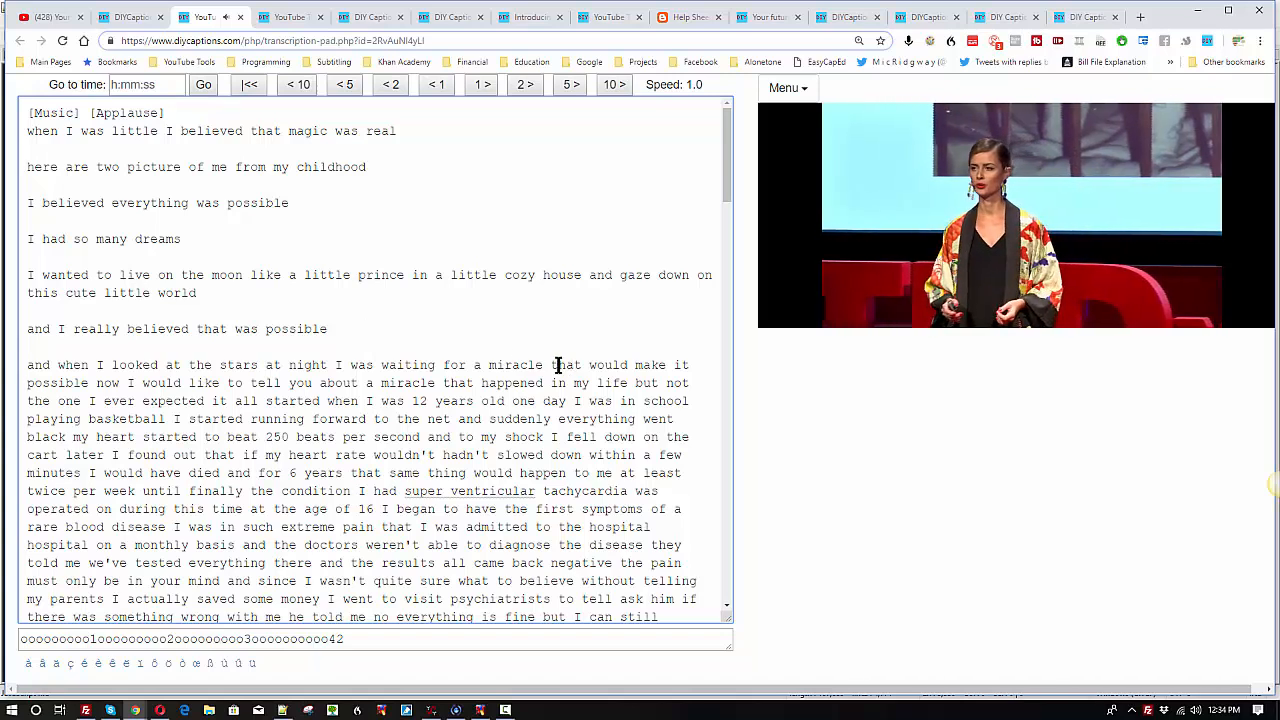
click(97, 383)
key(BackSpace)
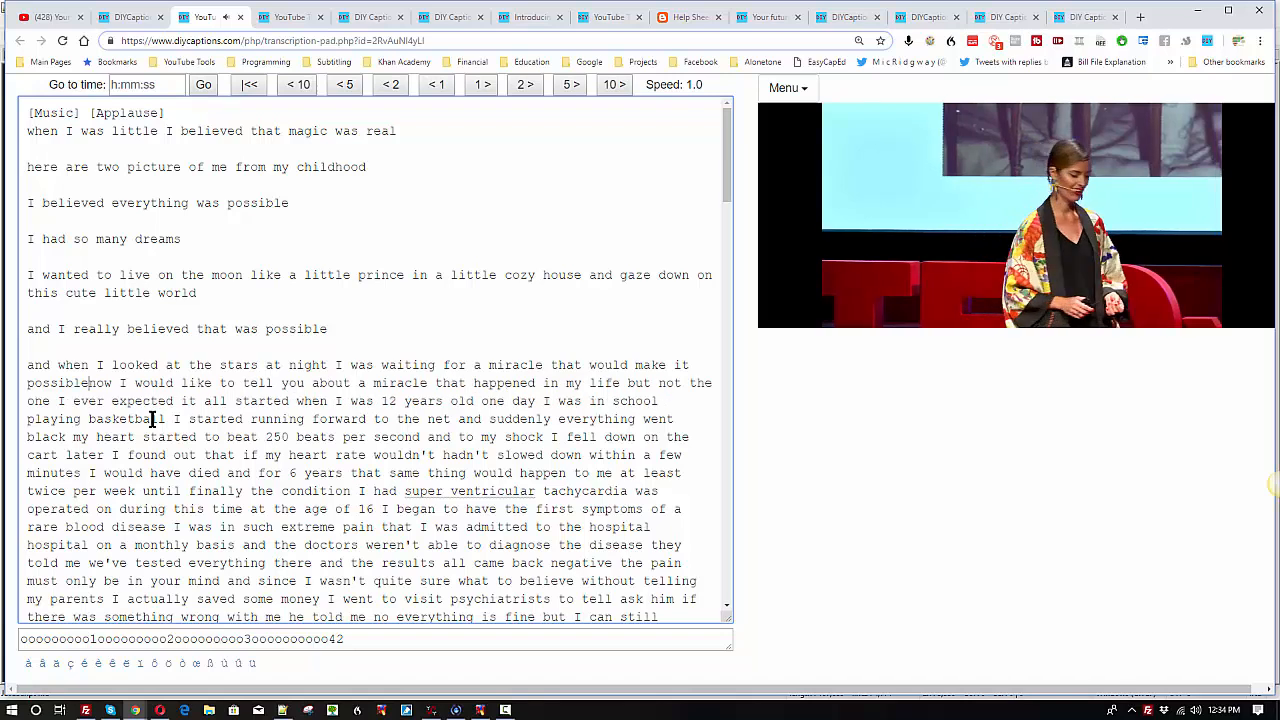
key(Return)
key(Return)
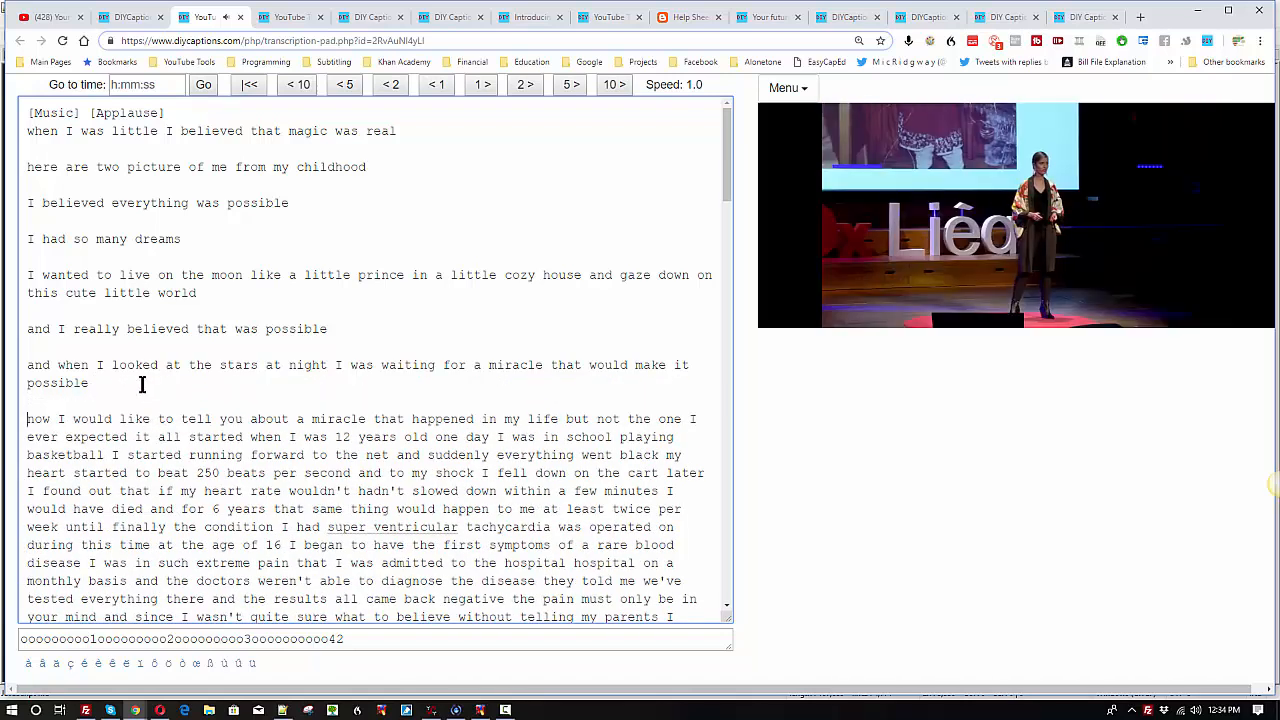
Step: Insert a blank line between "not the one I ever expected" and "it all started", and pause the video
click(143, 383)
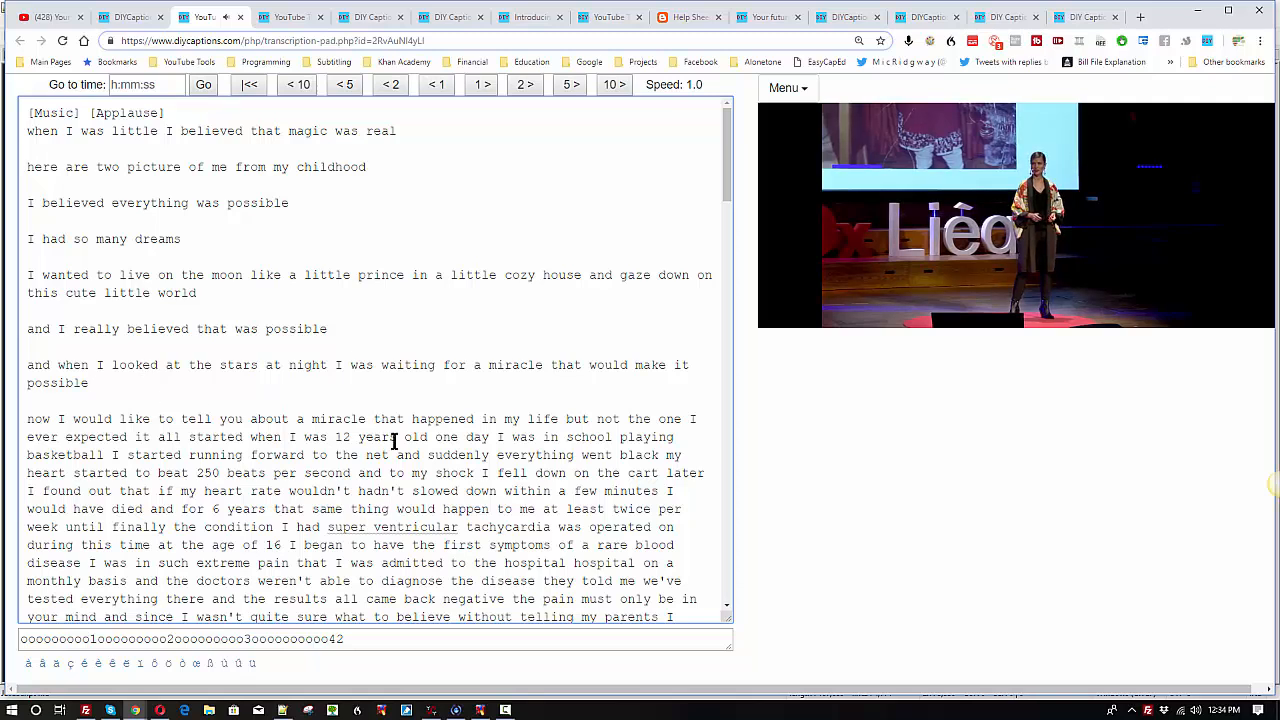
click(135, 437)
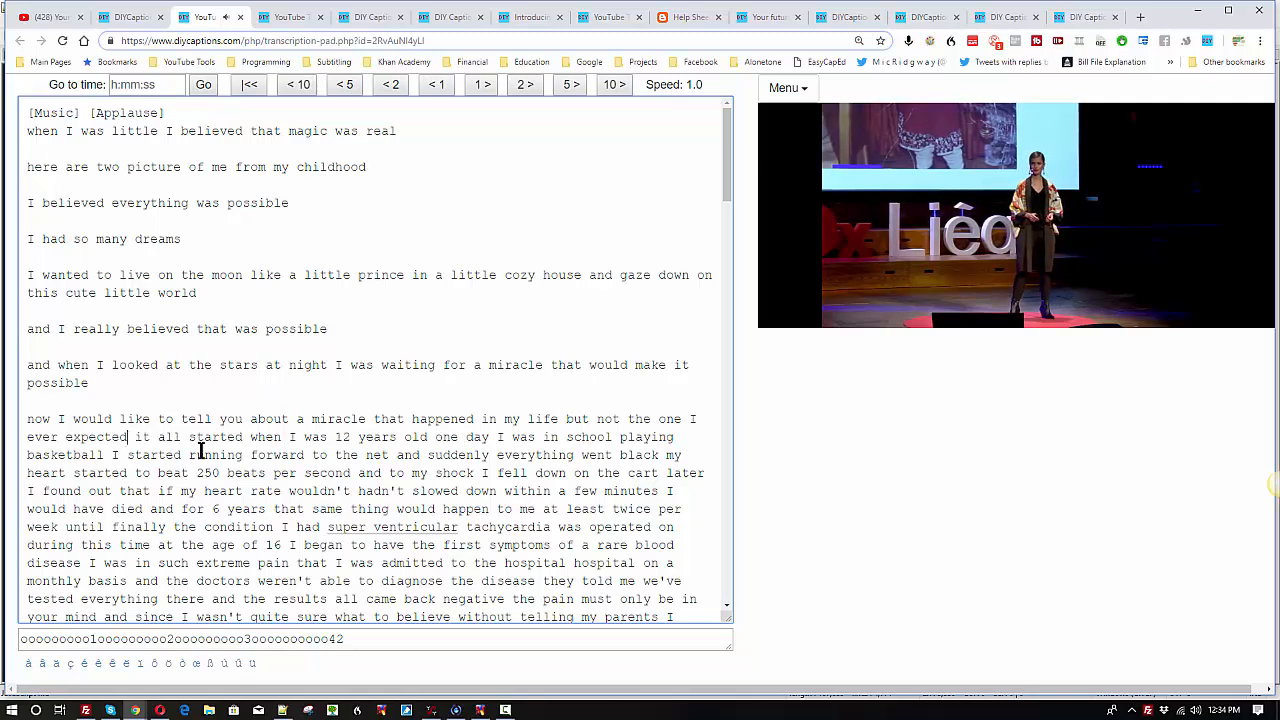
key(Return)
key(Return)
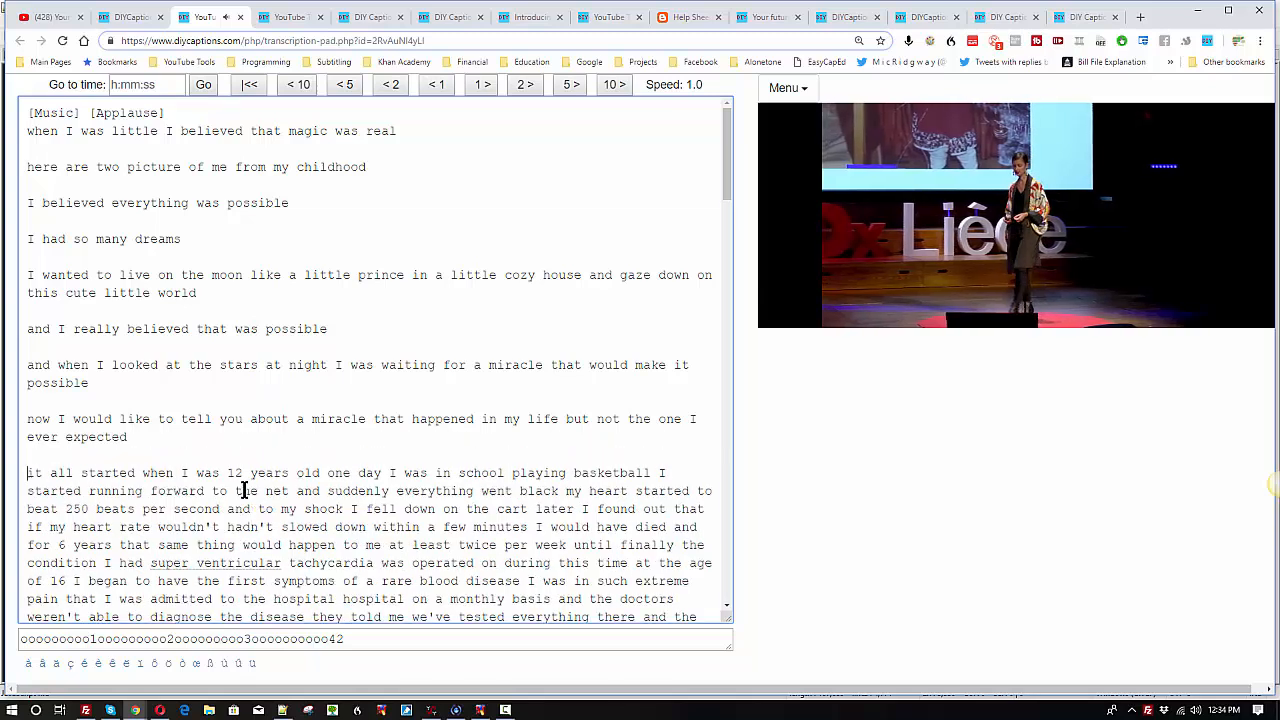
key(ctrl+space)
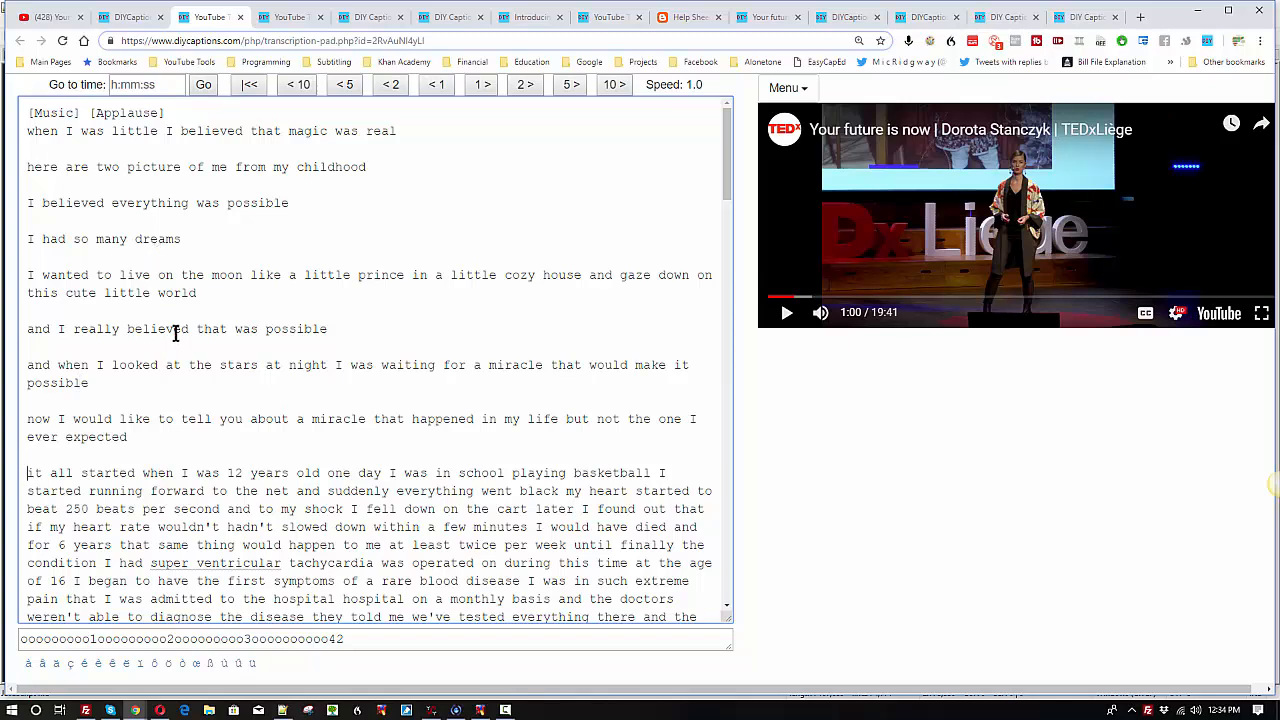
Step: Highlight the separated caption lines from "when I was little" through "ever expected" for review
click(146, 439)
drag(20, 131, 140, 436)
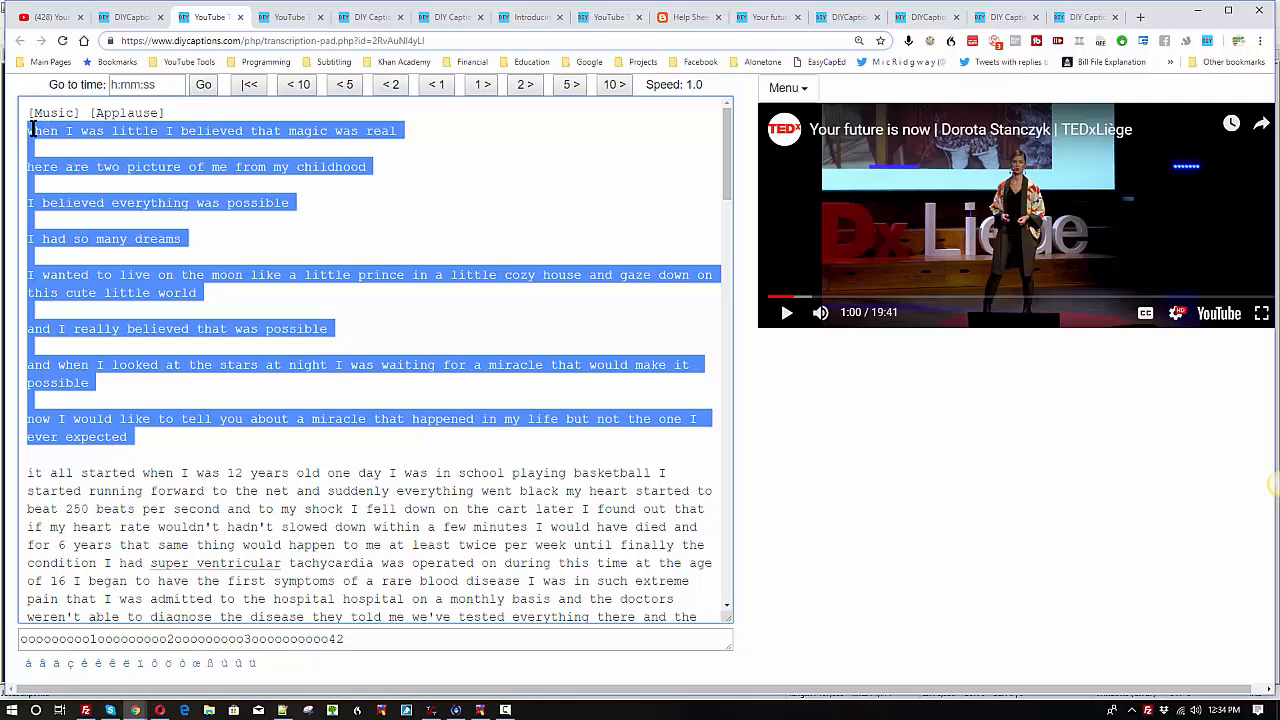
click(51, 221)
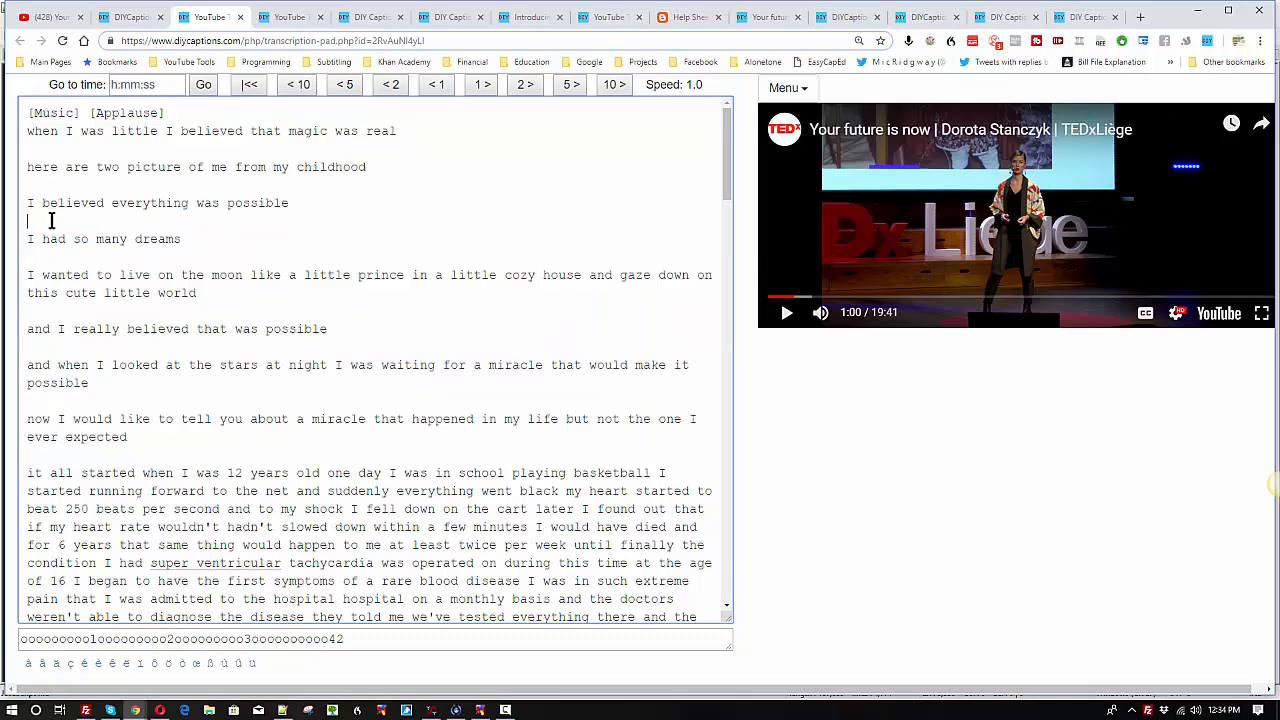
drag(134, 440, 20, 133)
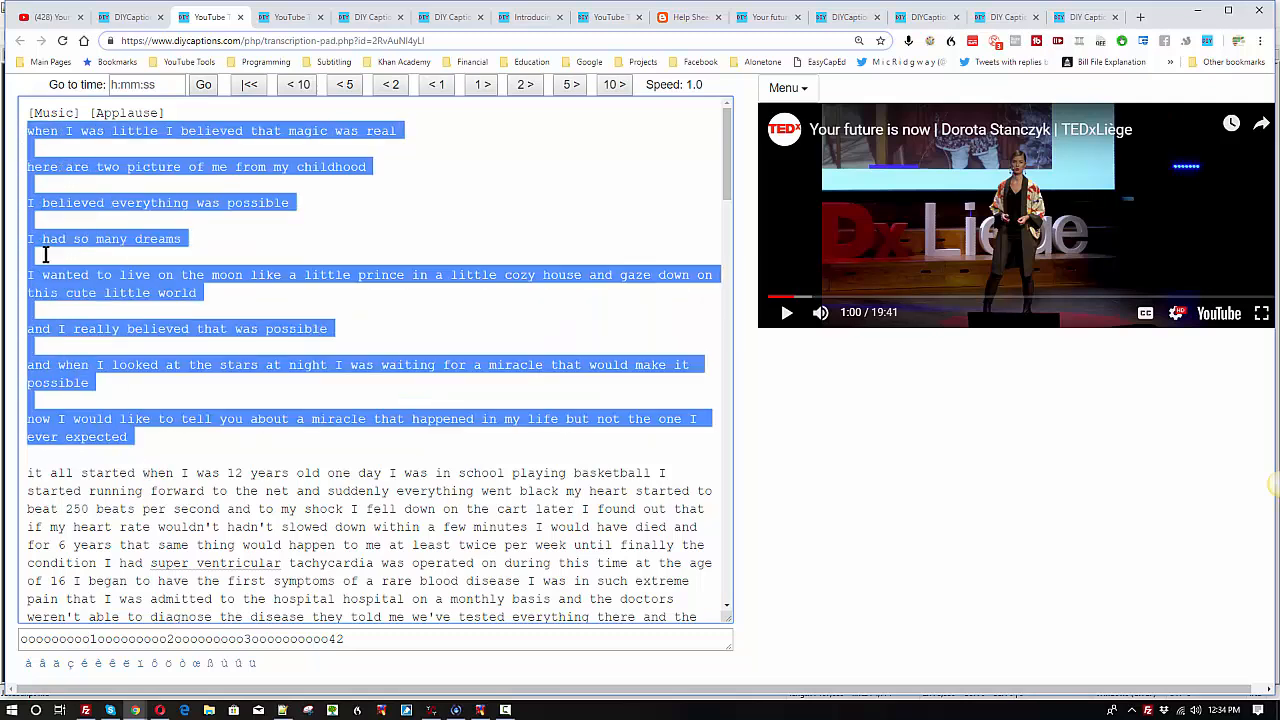
Step: Capitalize the first letters of the lines beginning "when I was little" and "here are two picture"
click(29, 129)
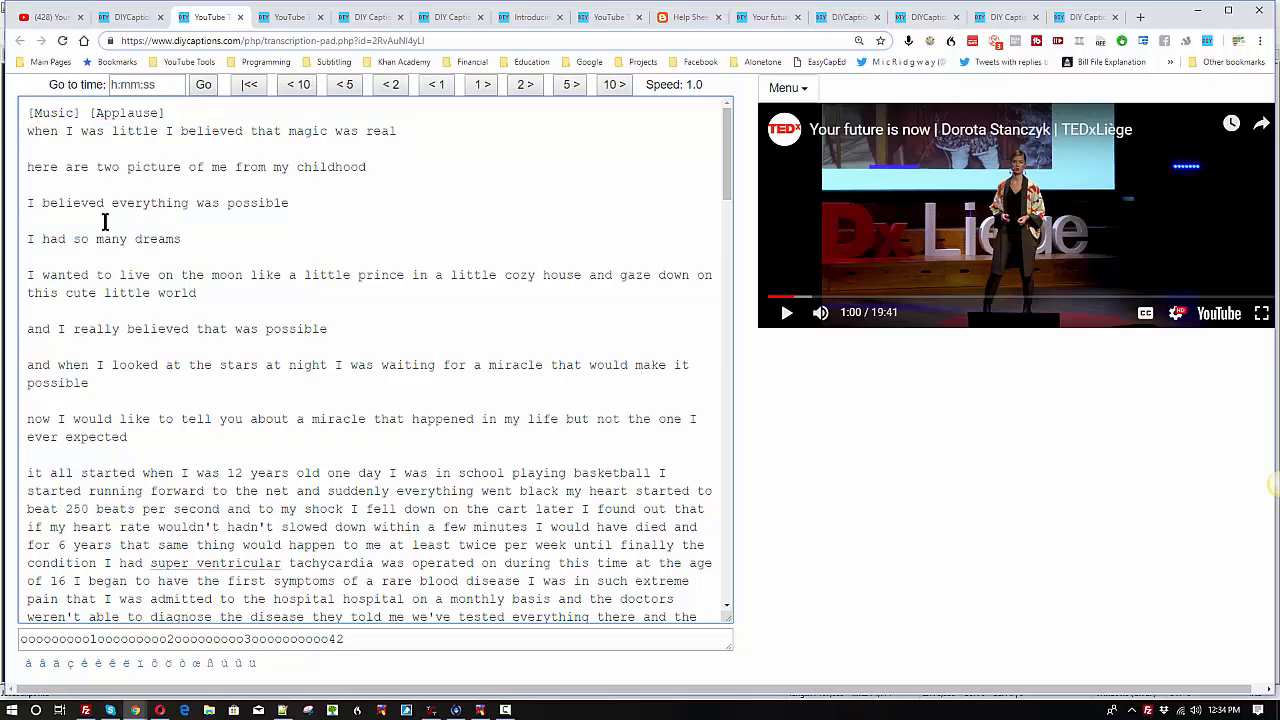
key(Delete)
text(W)
key(Down)
key(Down)
key(BackSpace)
text(H)
Step: Capitalize the first letters of "and I really believed", "and when I looked" and "now I would like"
key(Delete)
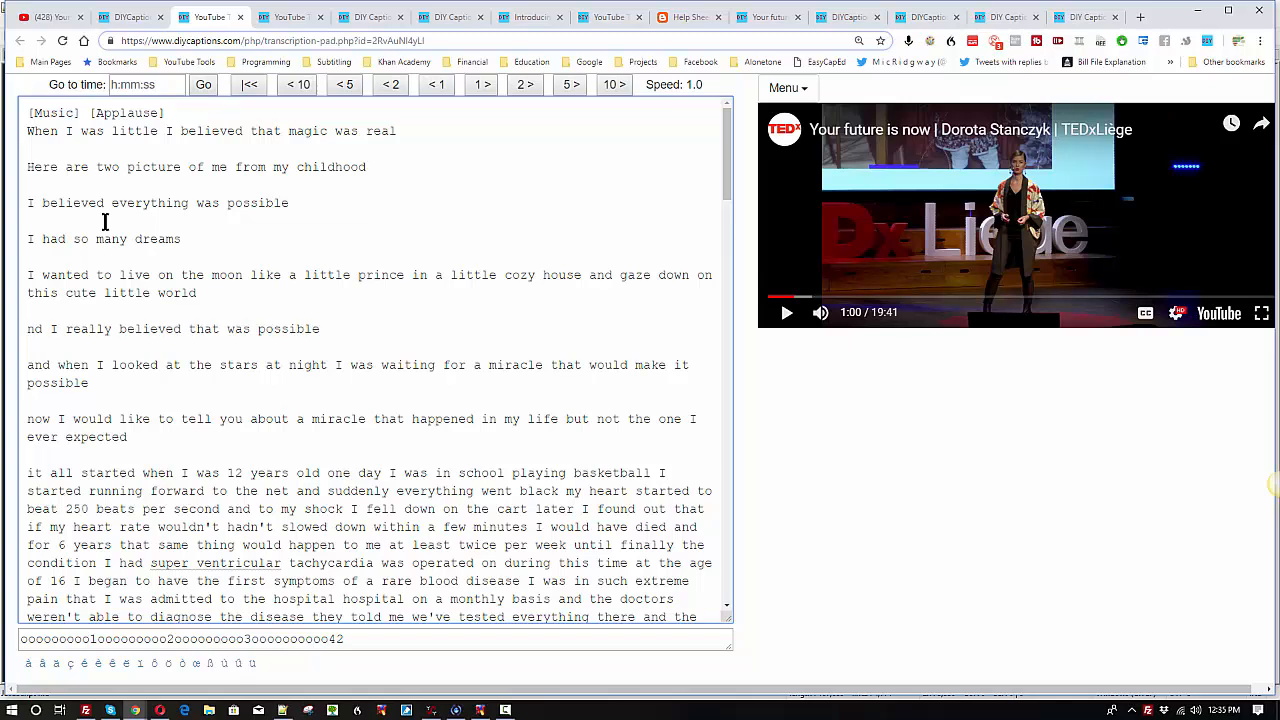
text(A)
key(Down)
key(Down)
key(BackSpace)
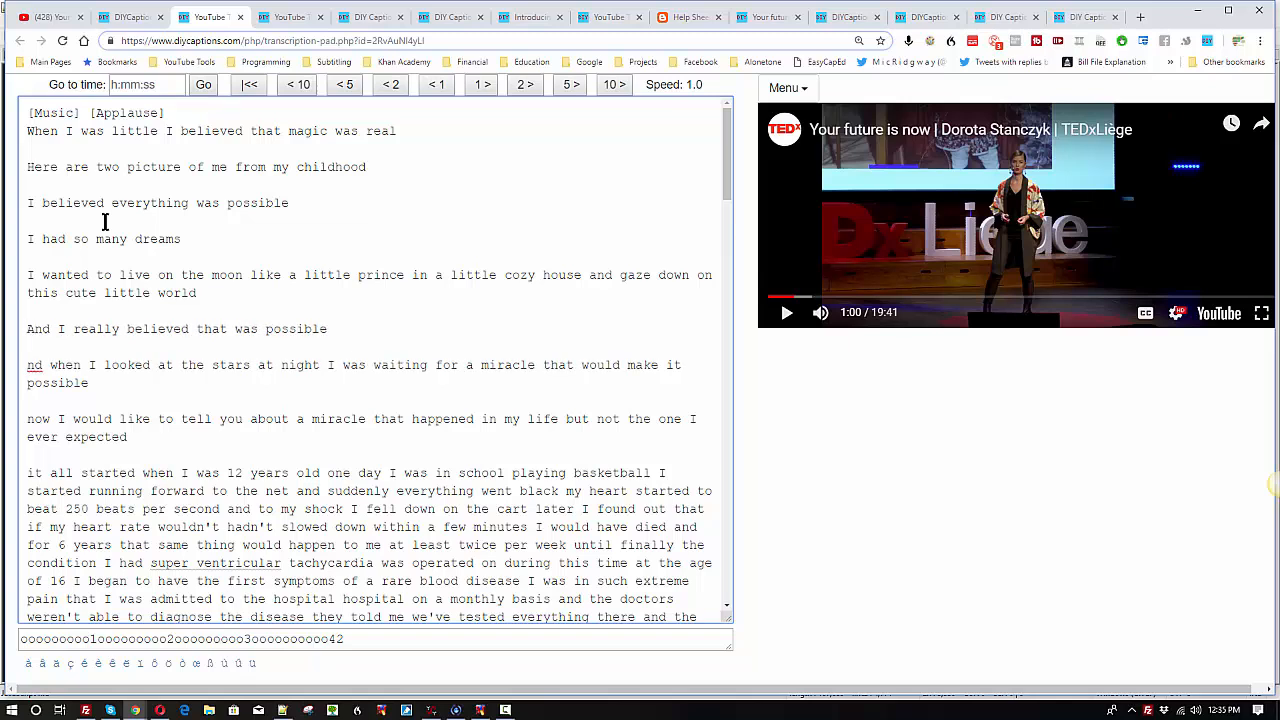
text(A)
key(BackSpace)
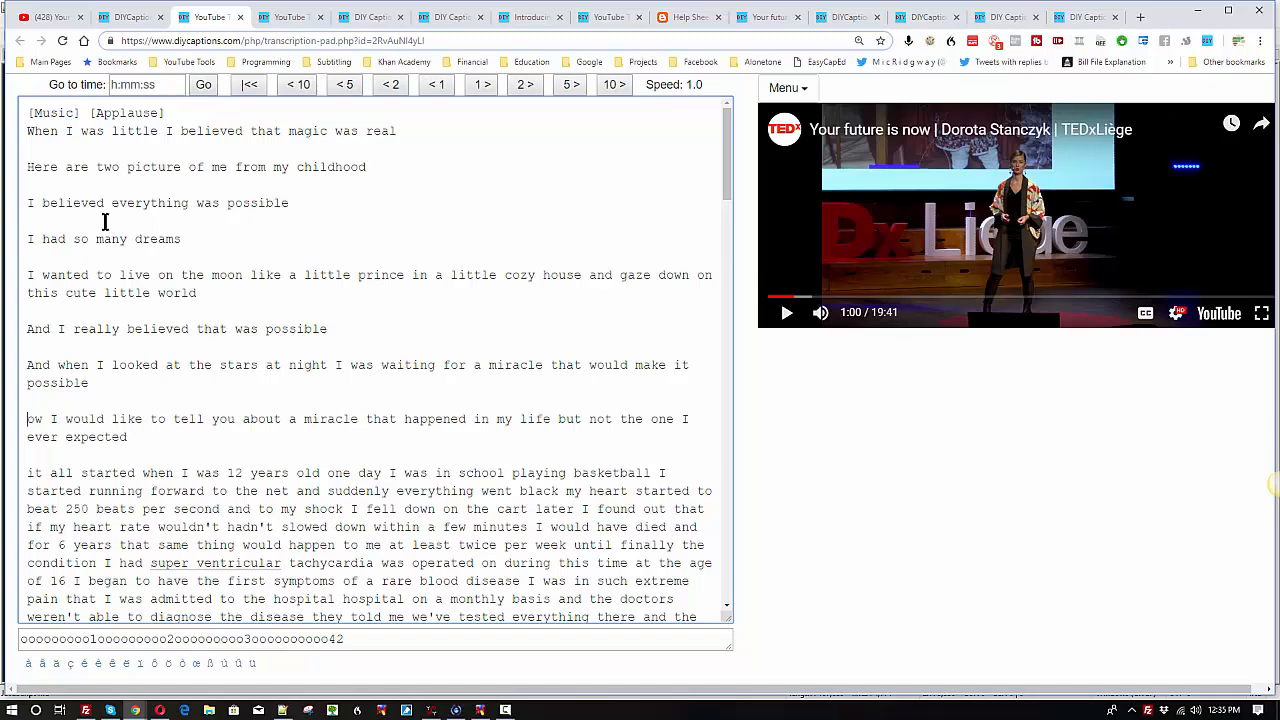
text(N)
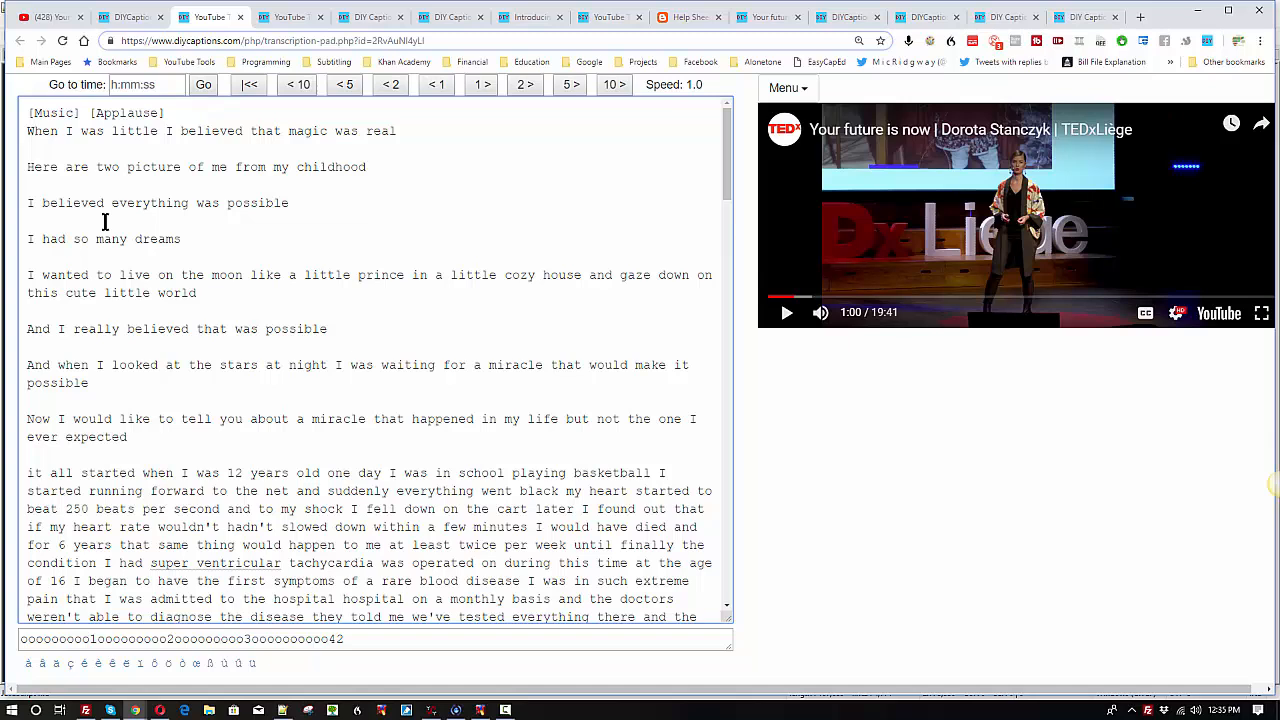
Step: Insert a blank line below "[Music] [Applause]" and capitalize the first letter of "it all started"
key(Return)
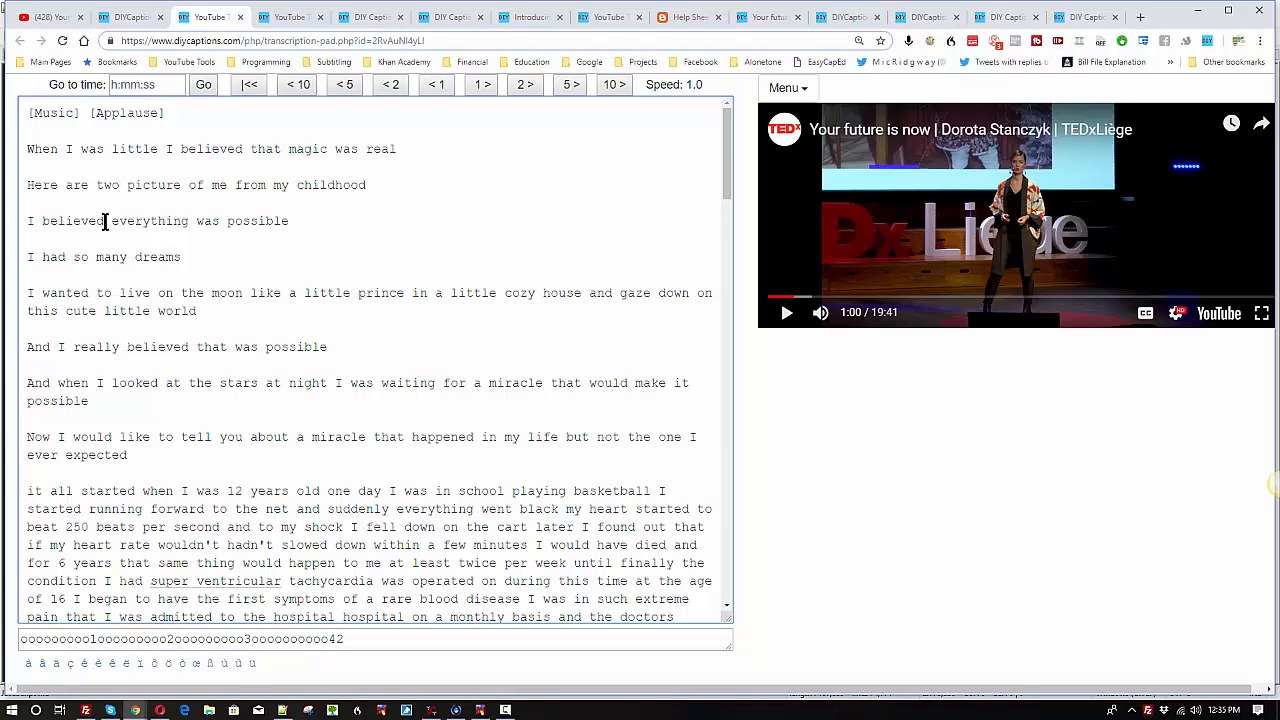
key(Delete)
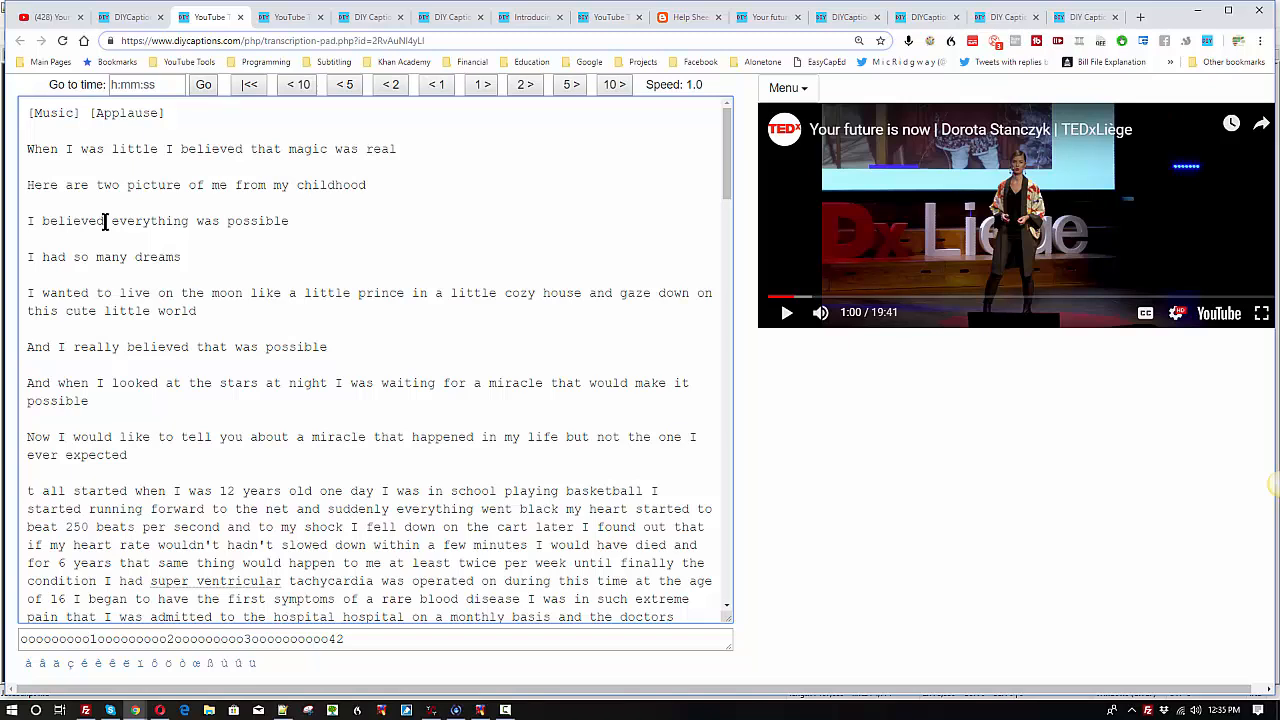
text(I)
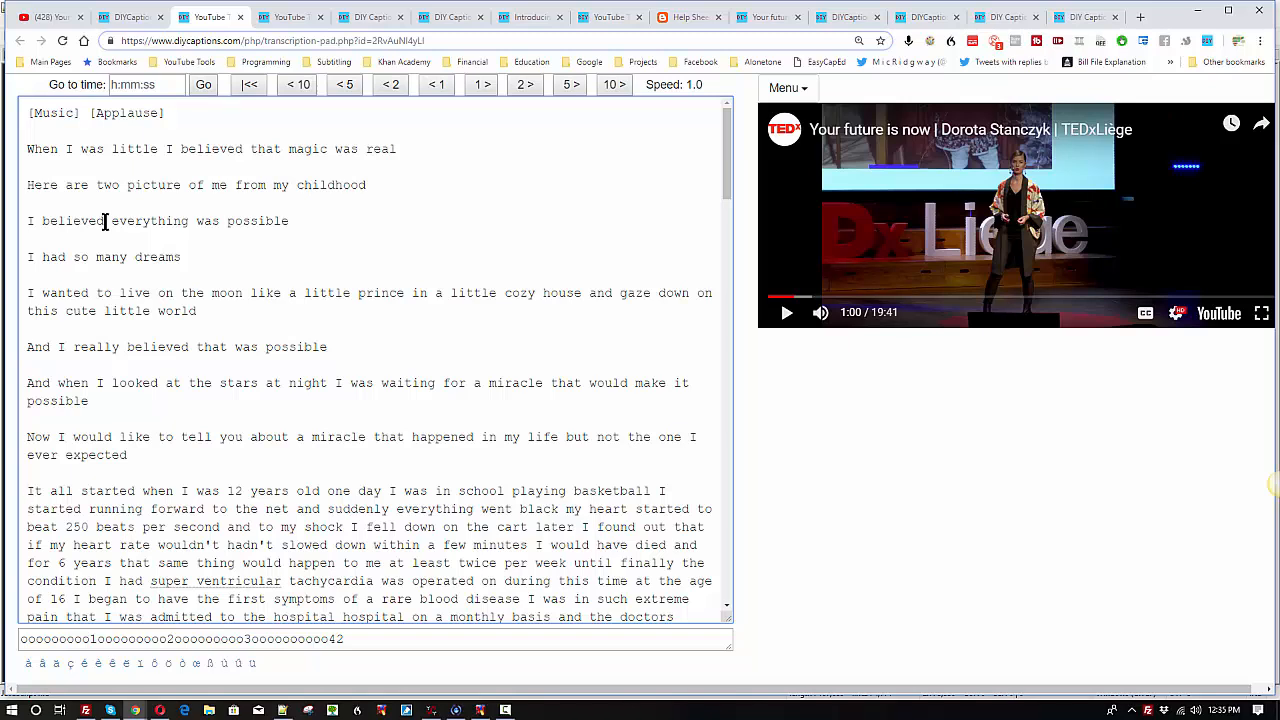
Step: Play and pause the video, insert a blank line after "12 years old", and capitalize "One day"
click(786, 315)
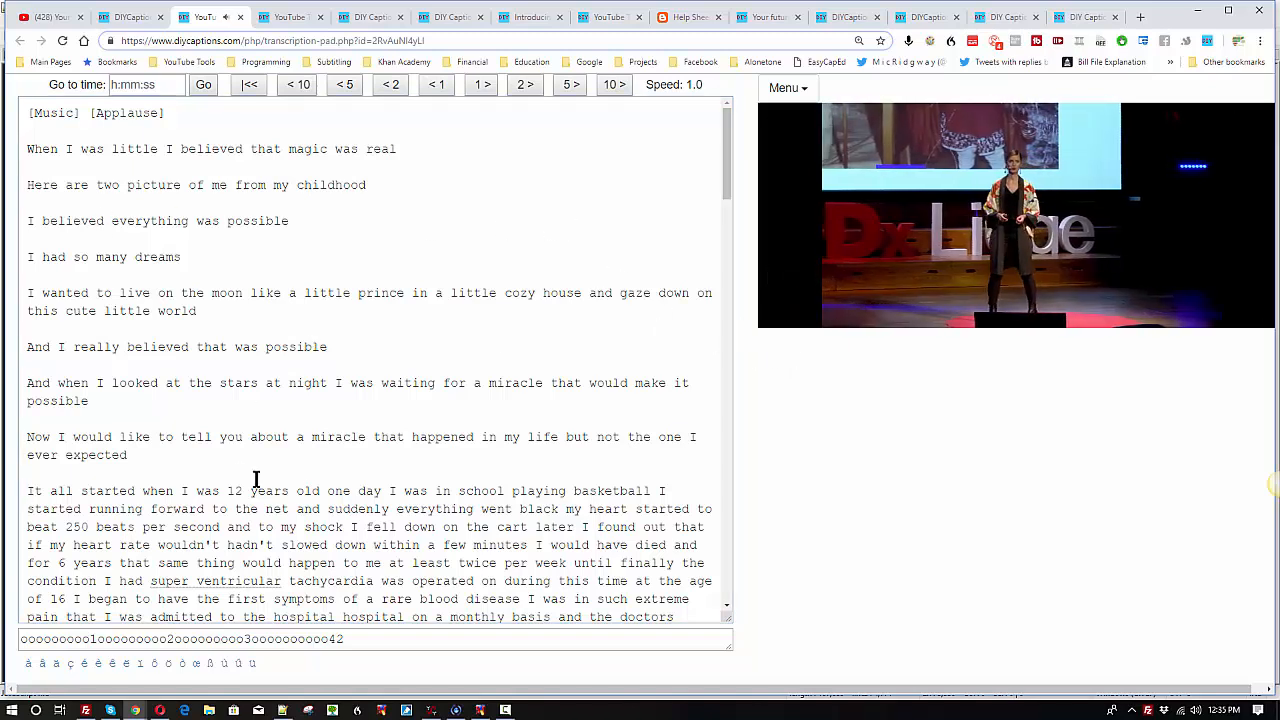
click(347, 502)
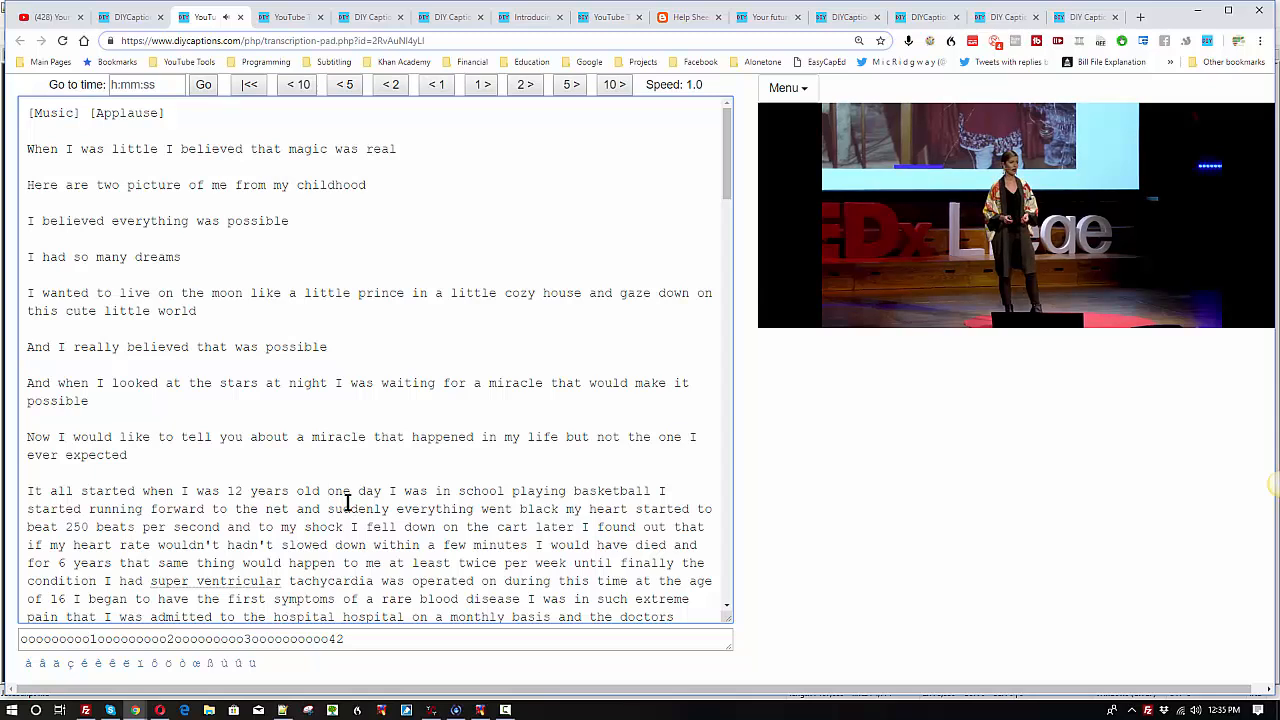
key(shift+space)
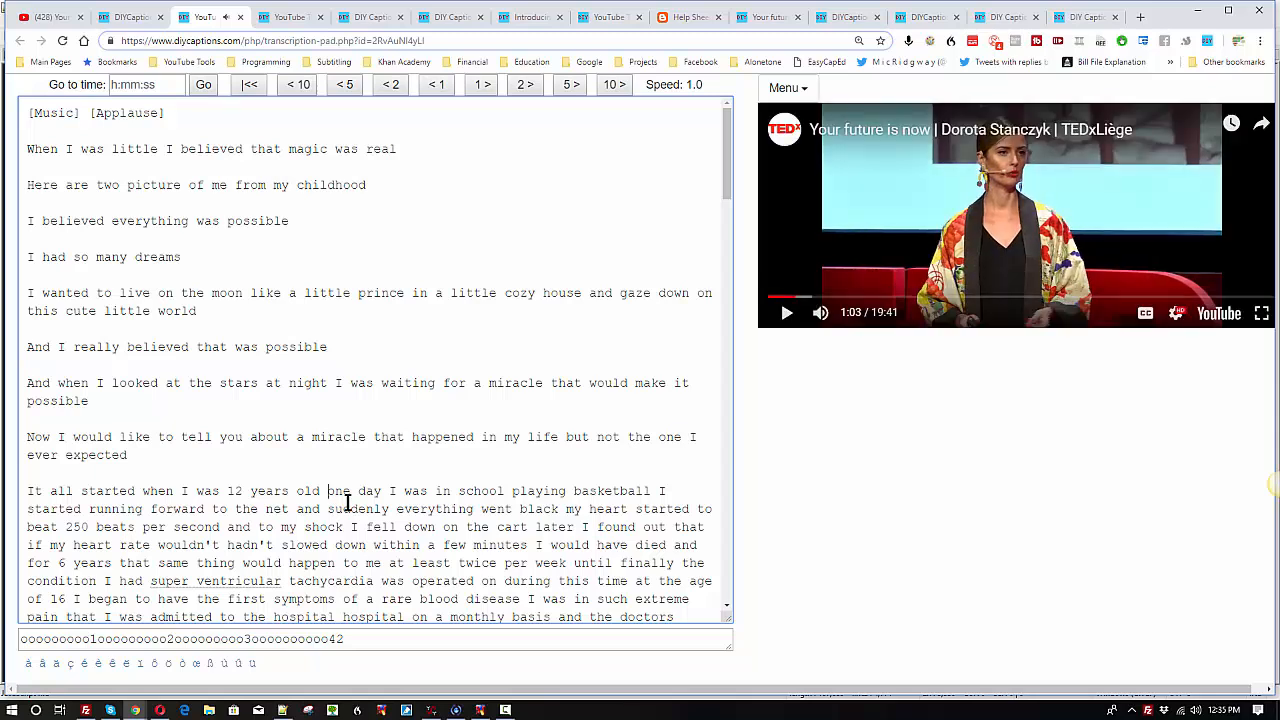
key(Return)
key(Return)
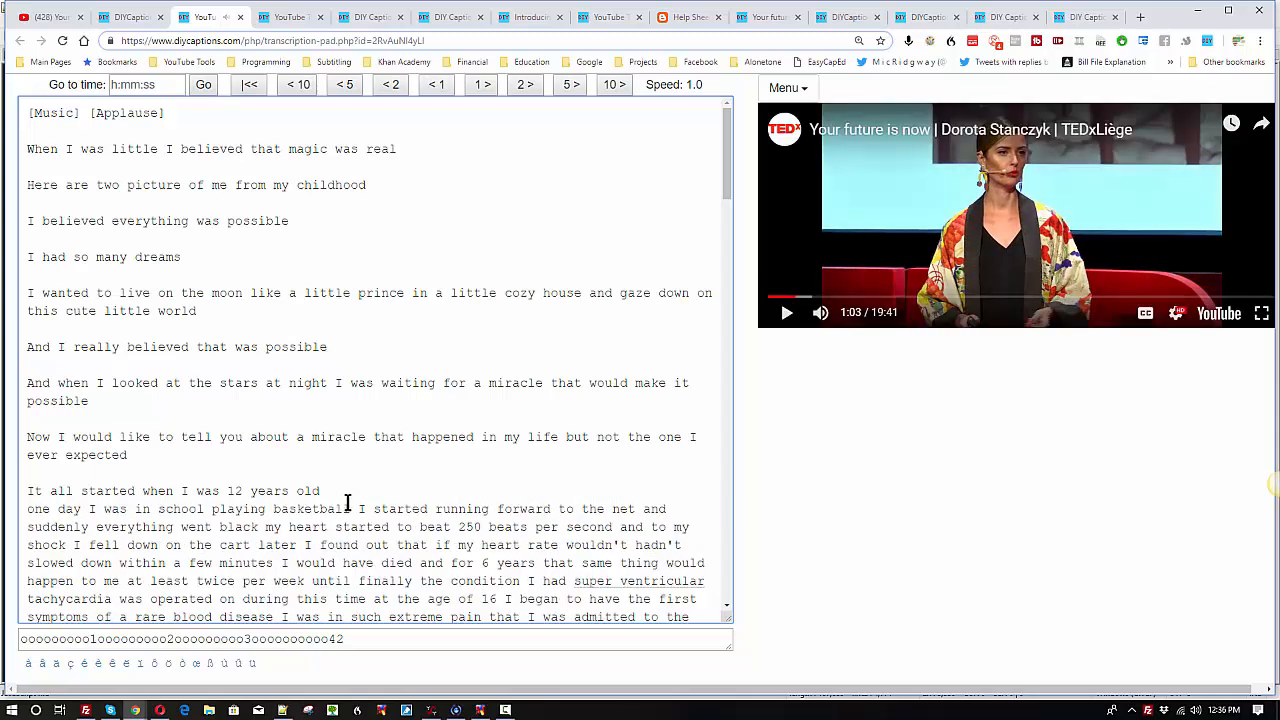
key(Delete)
text(O)
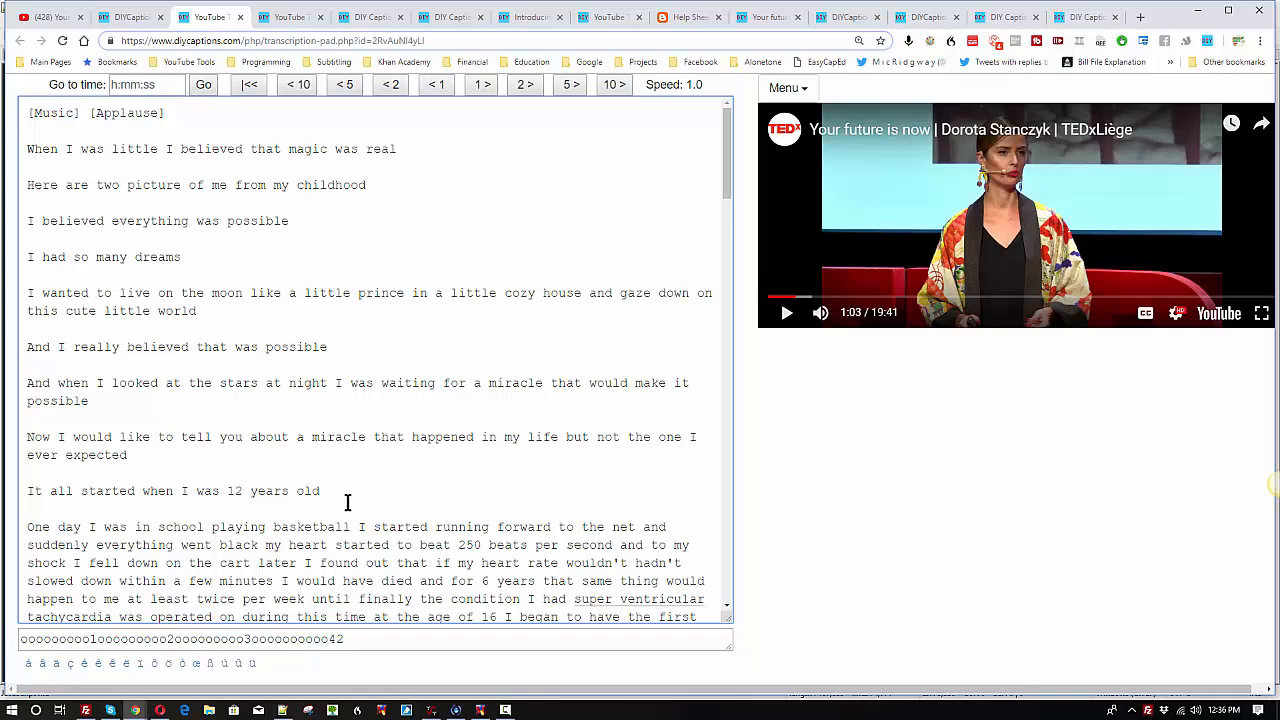
Step: Play the video through "playing basketball", pause it, and insert a blank line before "I started running"
key(shift+space)
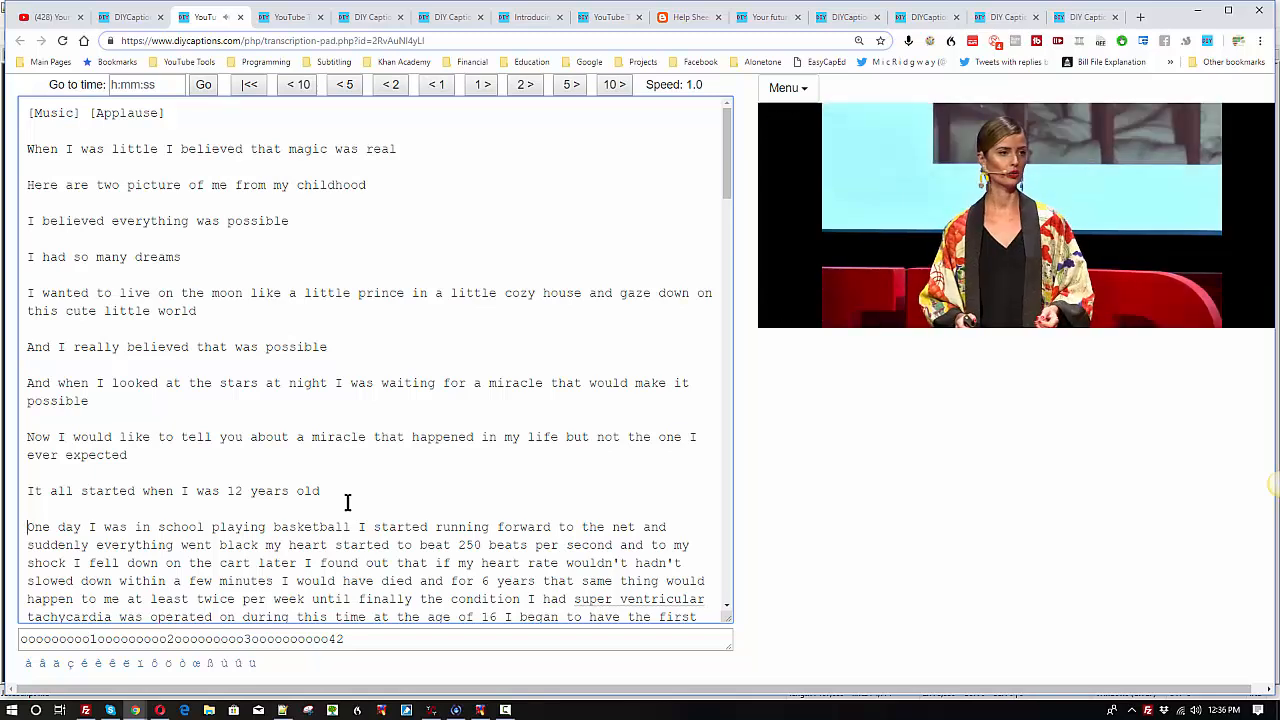
key(shift+space)
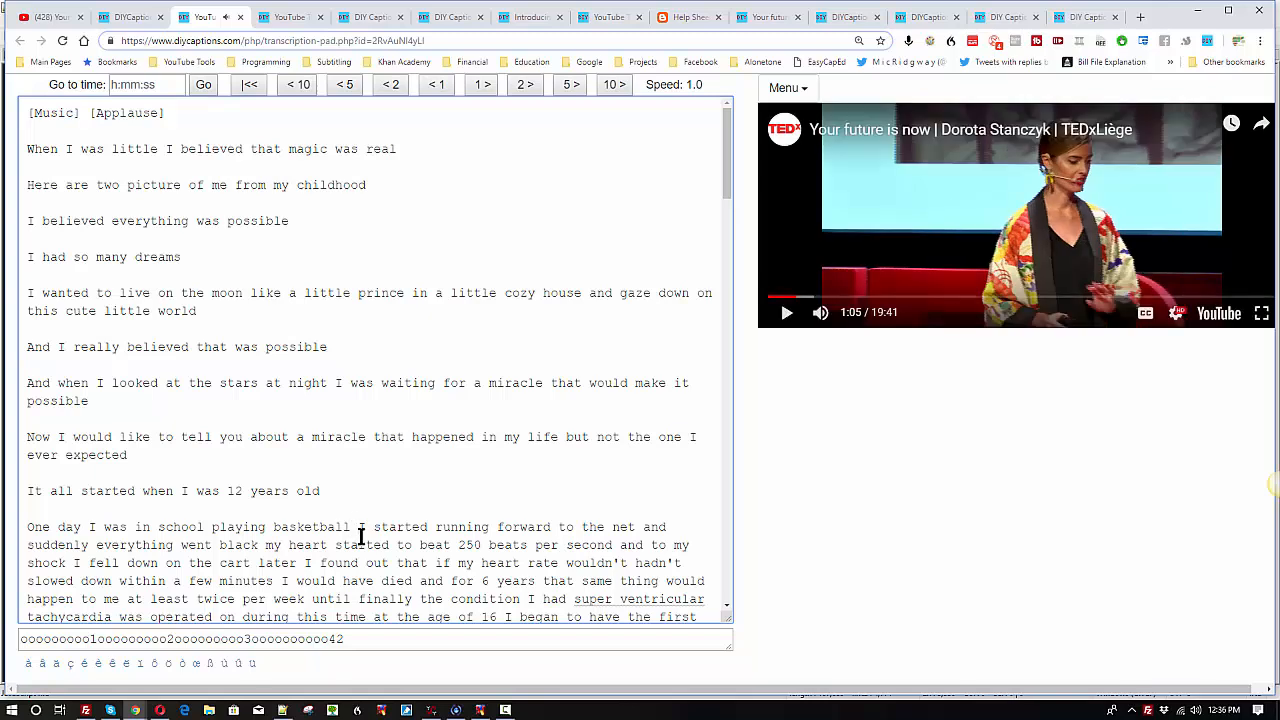
key(Return)
key(Return)
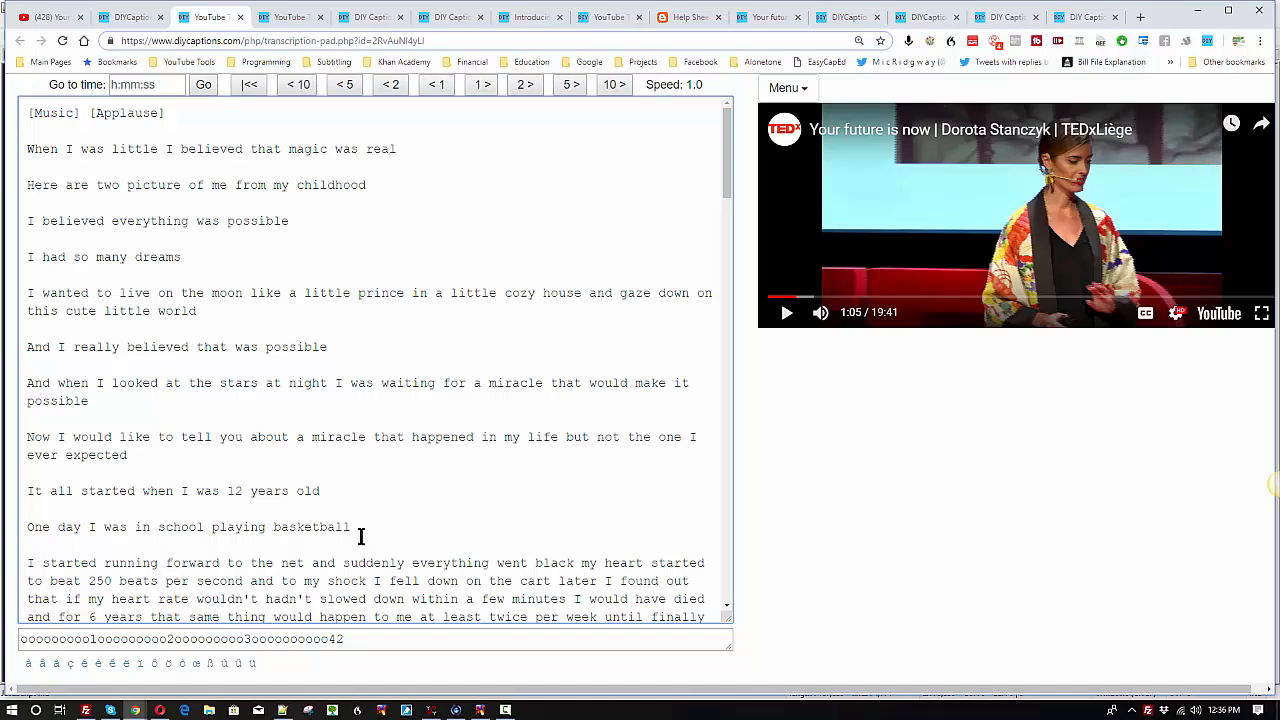
Step: Play the next sentence, pause the video, and correct "forward" to "toward" in "I started running forward to the net"
key(shift+space)
scroll(357, 537, down, 3)
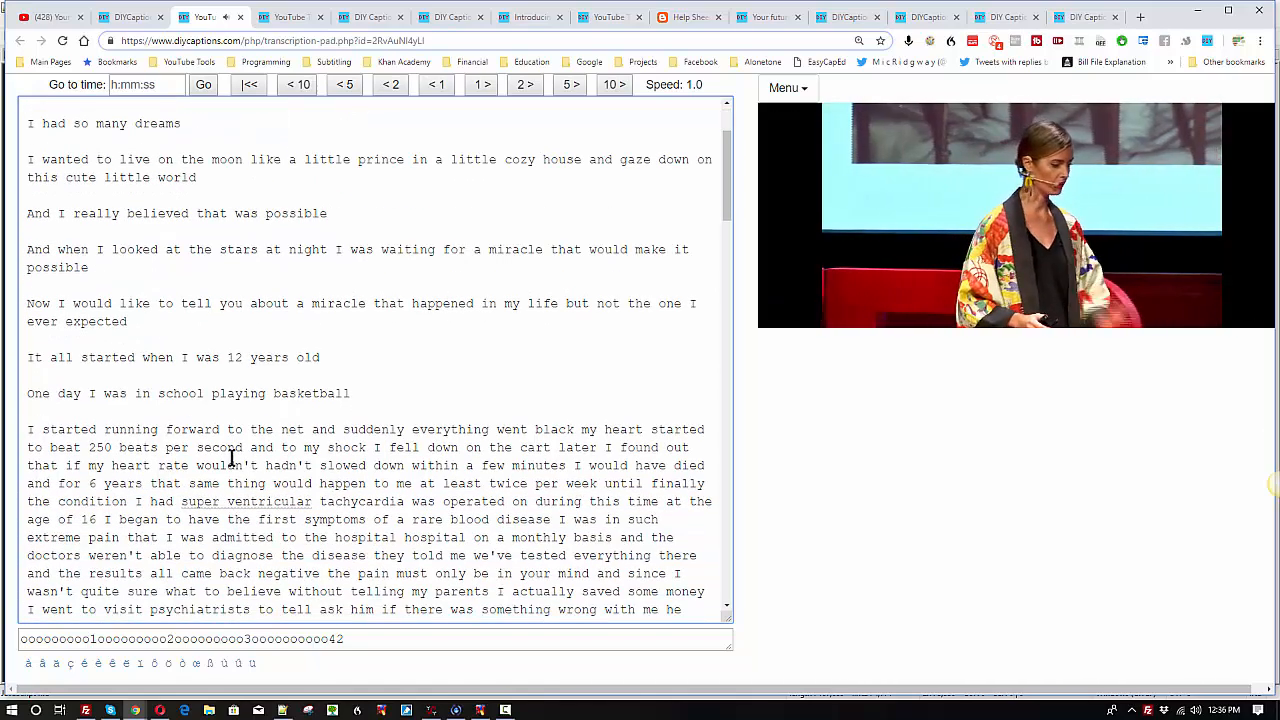
key(shift+space)
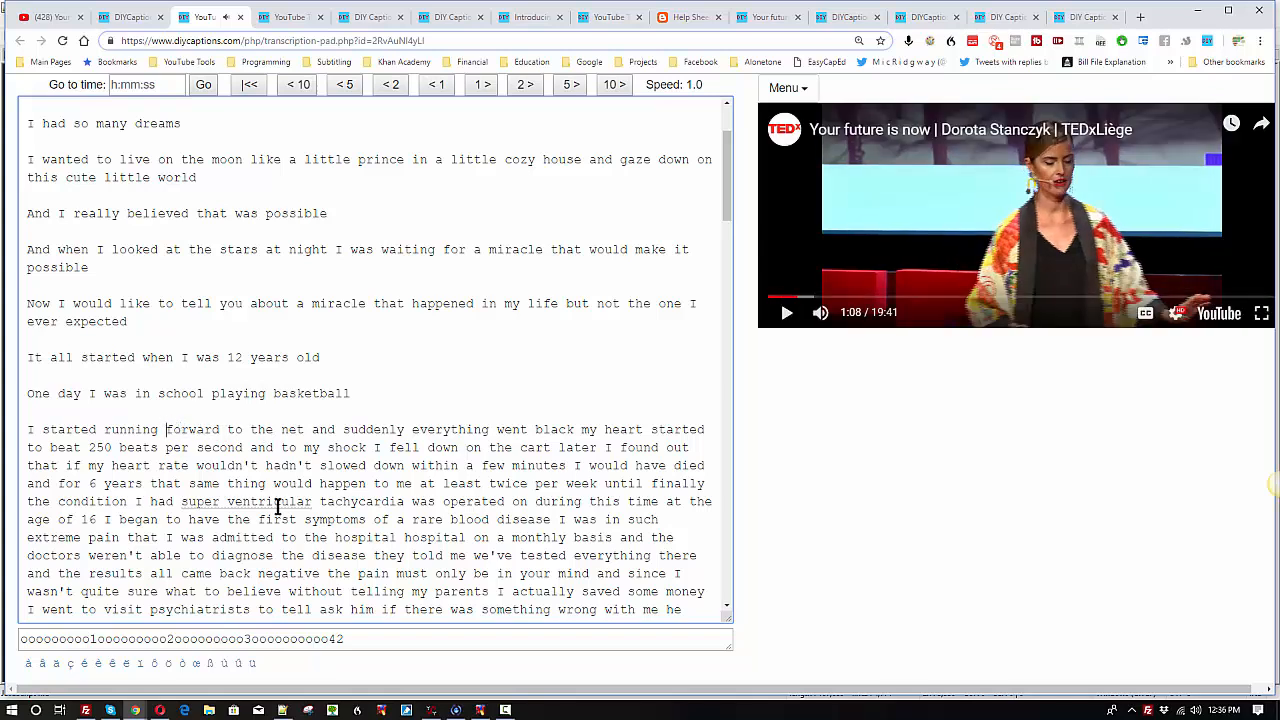
key(Delete)
key(Delete)
key(Delete)
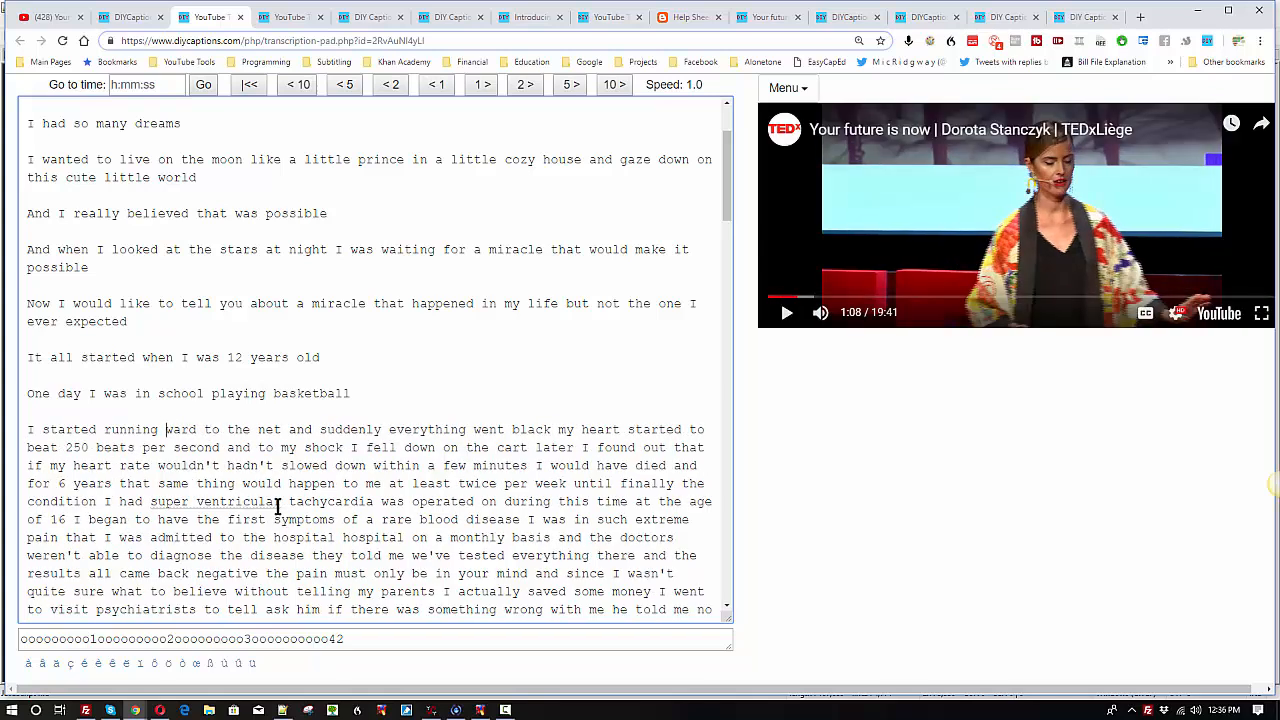
text(to)
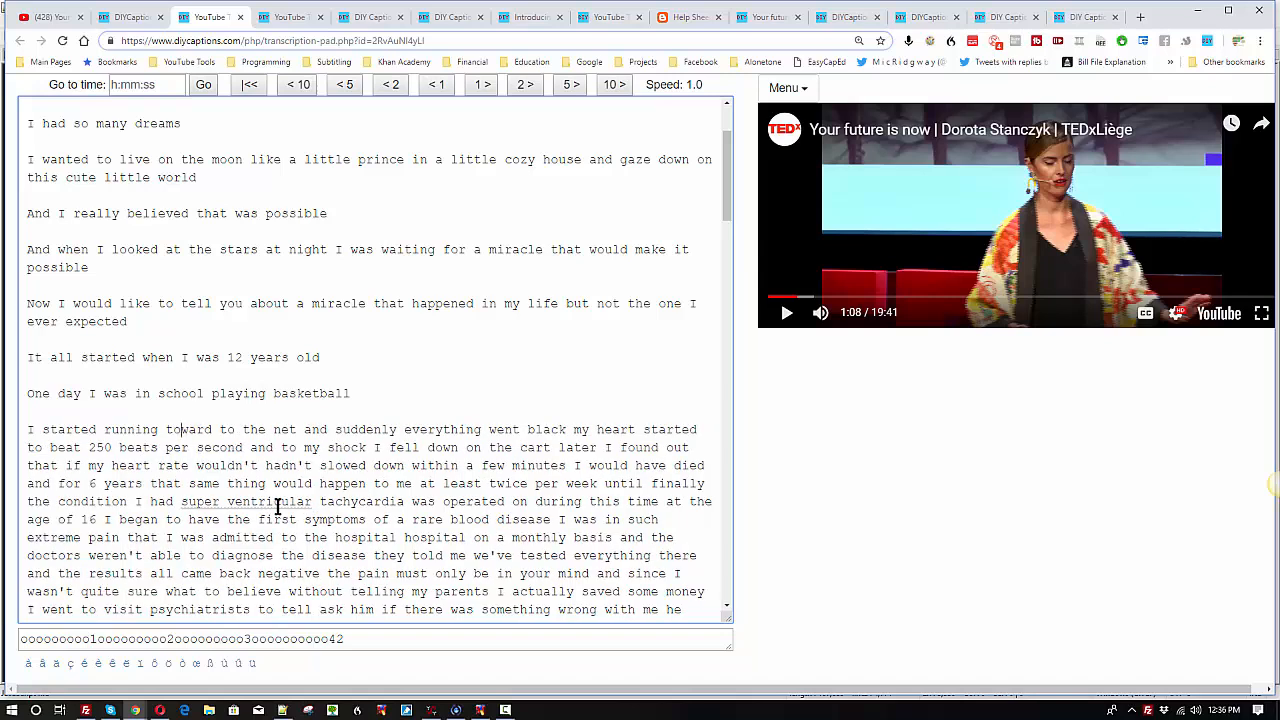
Step: Play the video through "everything went black", pause it, insert a blank line there, and capitalize "My heart"
key(Escape)
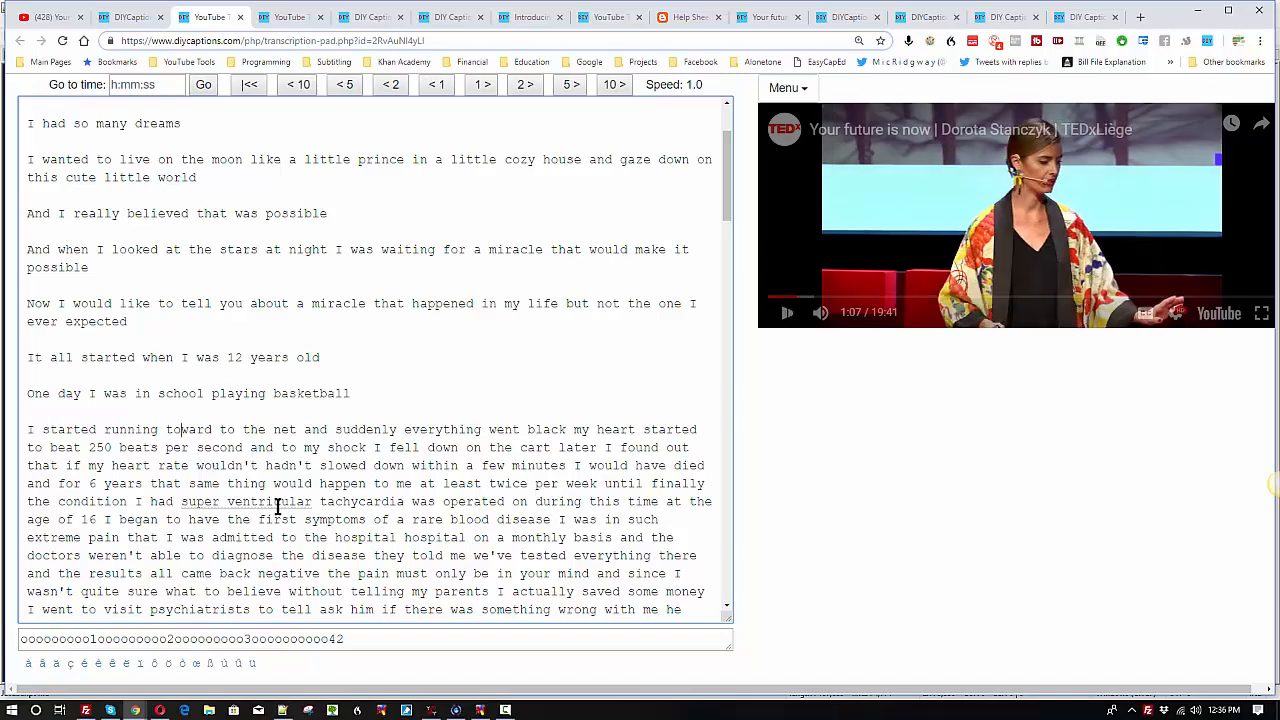
click(573, 431)
key(Escape)
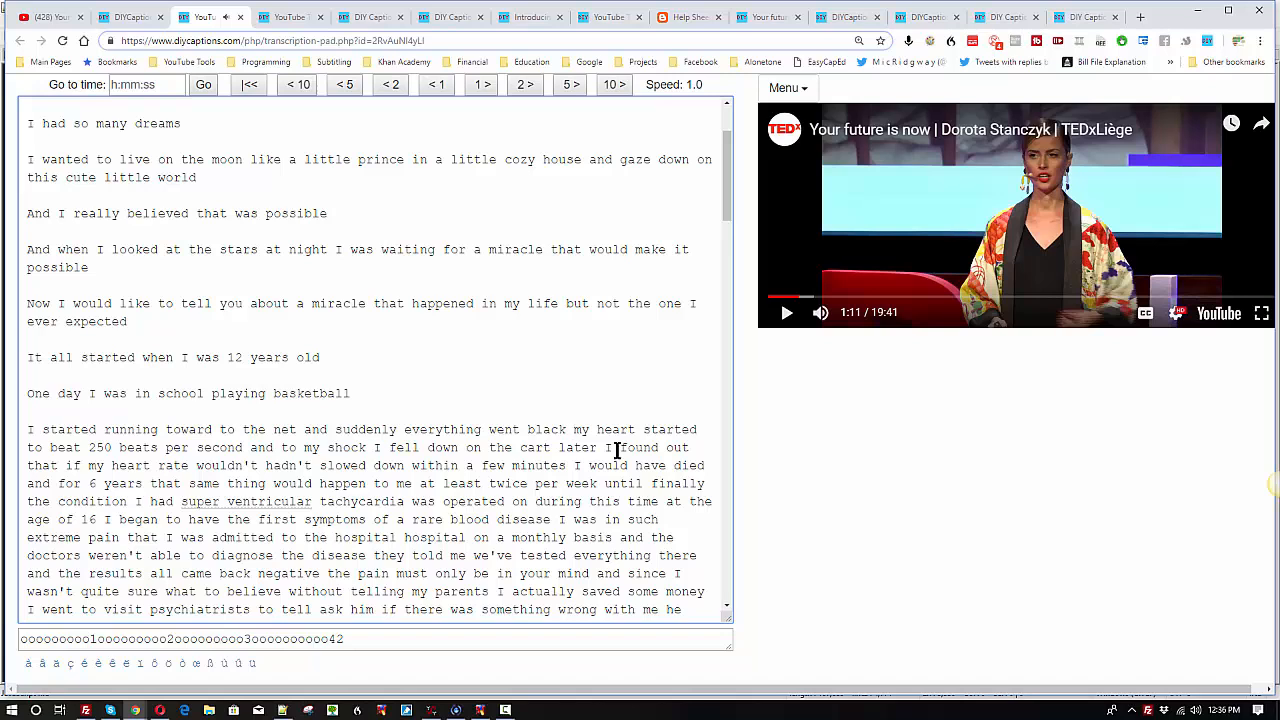
key(Return)
key(Return)
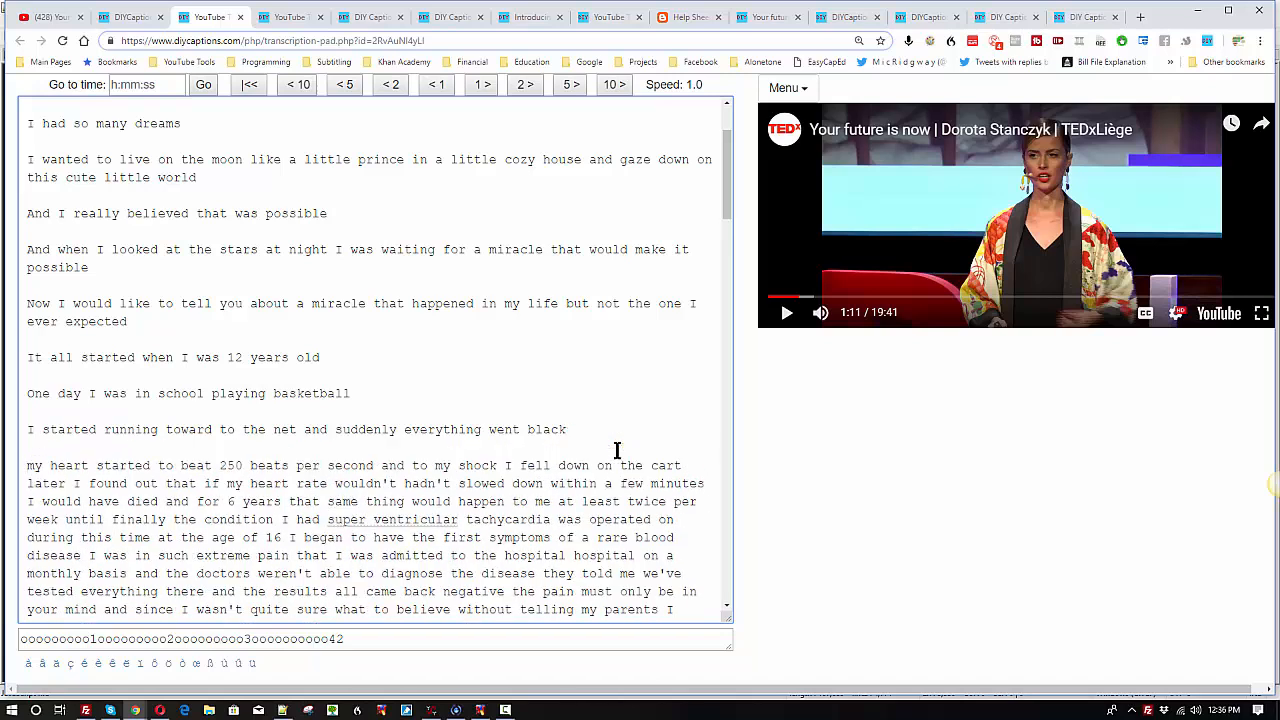
key(Delete)
text(M)
Step: Play the video through "fell down on the cart", pause it, correct "cart" to "court", and insert a blank line after it
key(shift+space)
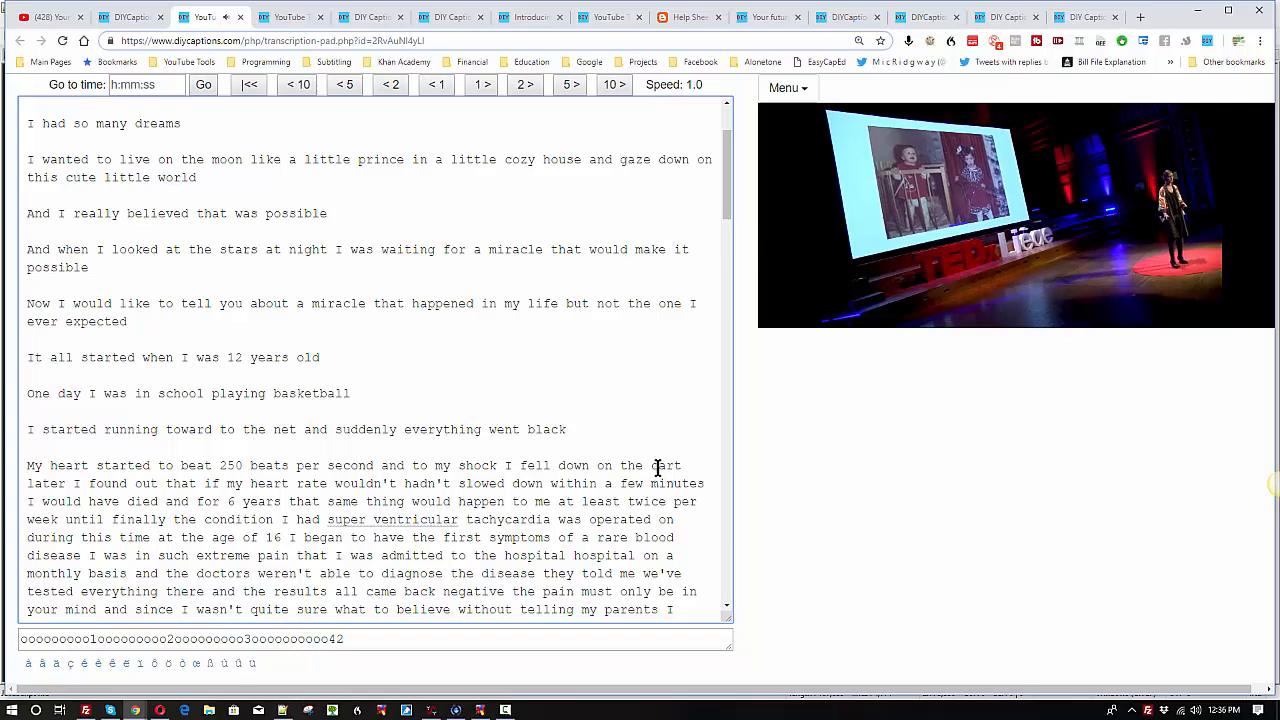
key(shift+space)
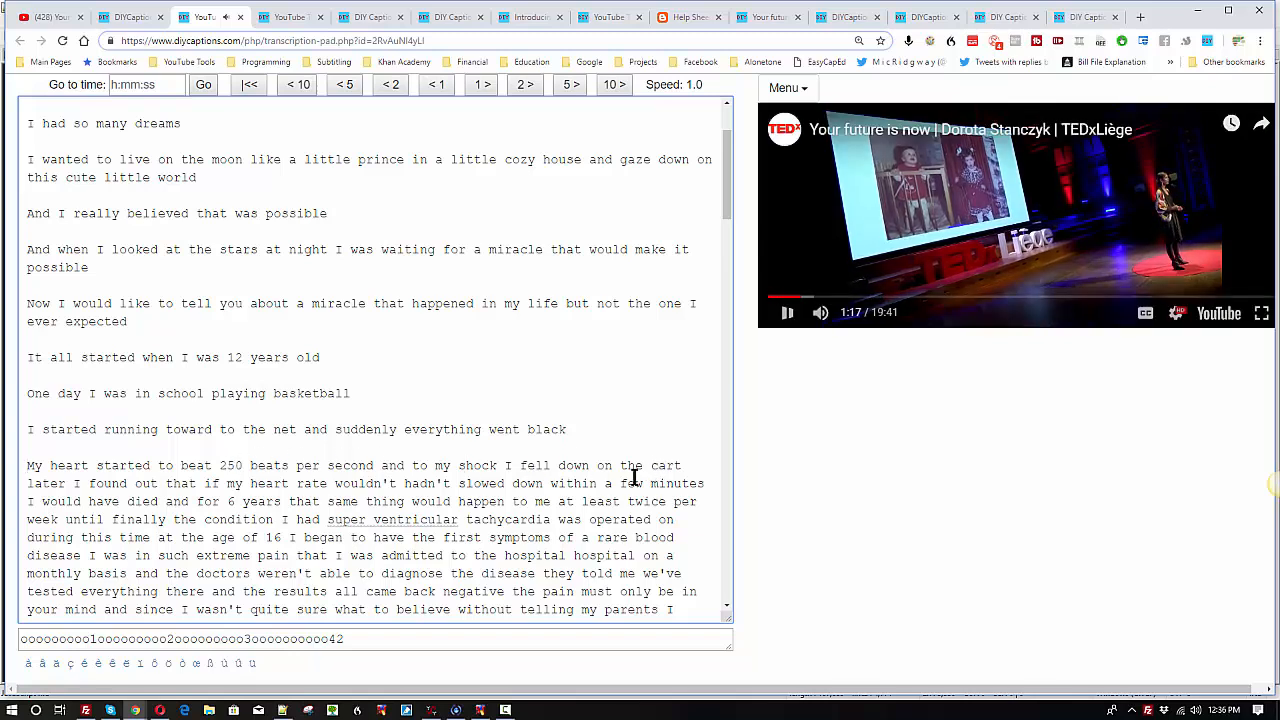
click(659, 467)
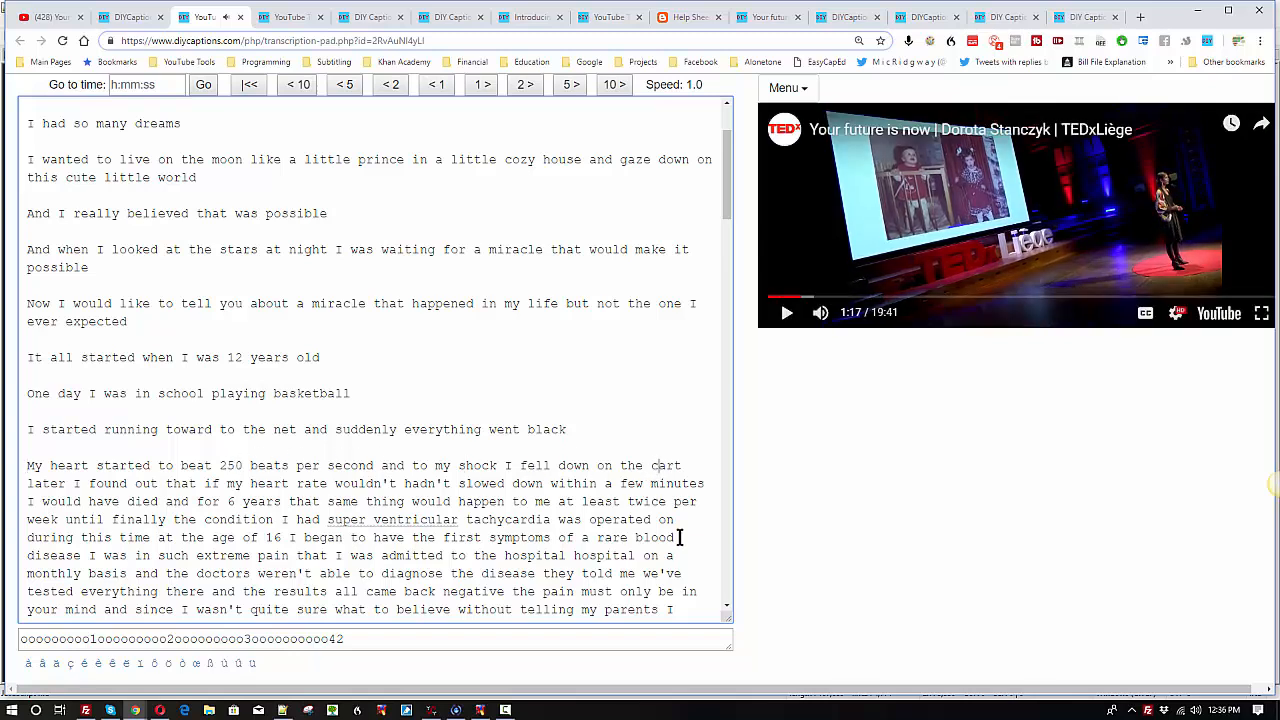
key(Delete)
text(ou)
key(Return)
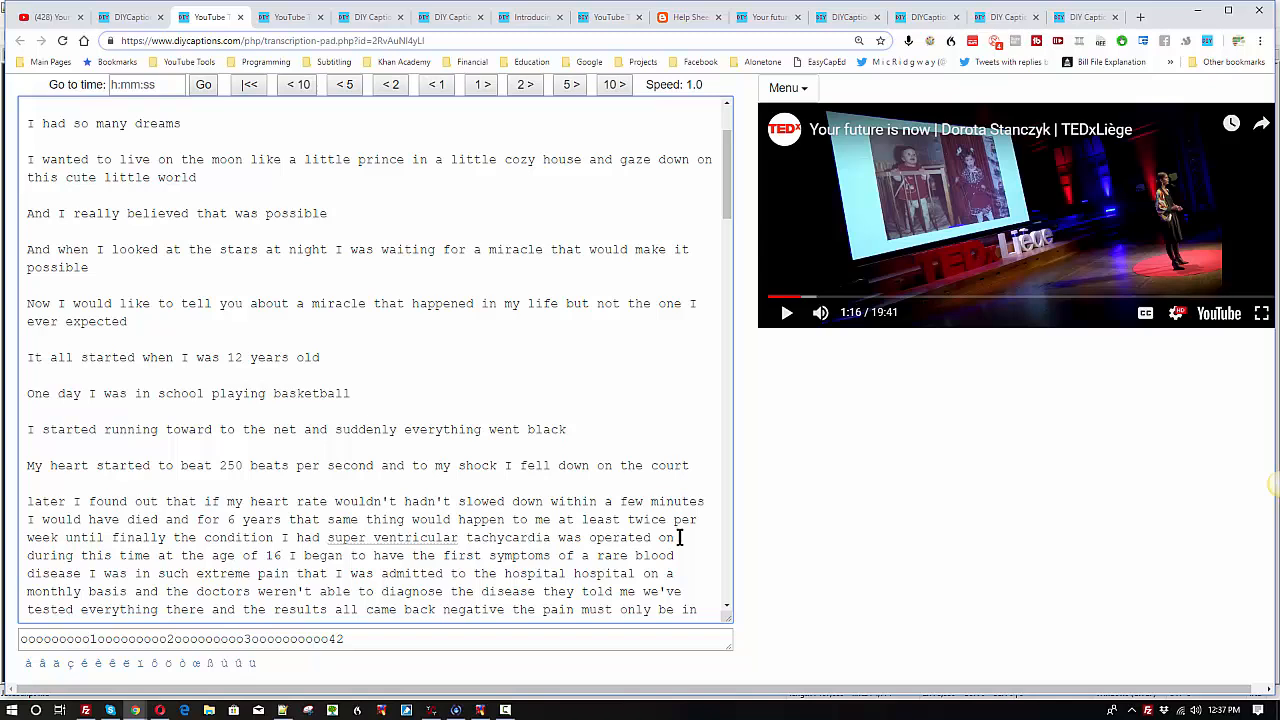
Step: Play the next sentence, capitalize "Later", and split the text with a blank line after "I would have died", capitalizing "And for 6 years"
key(shift+space)
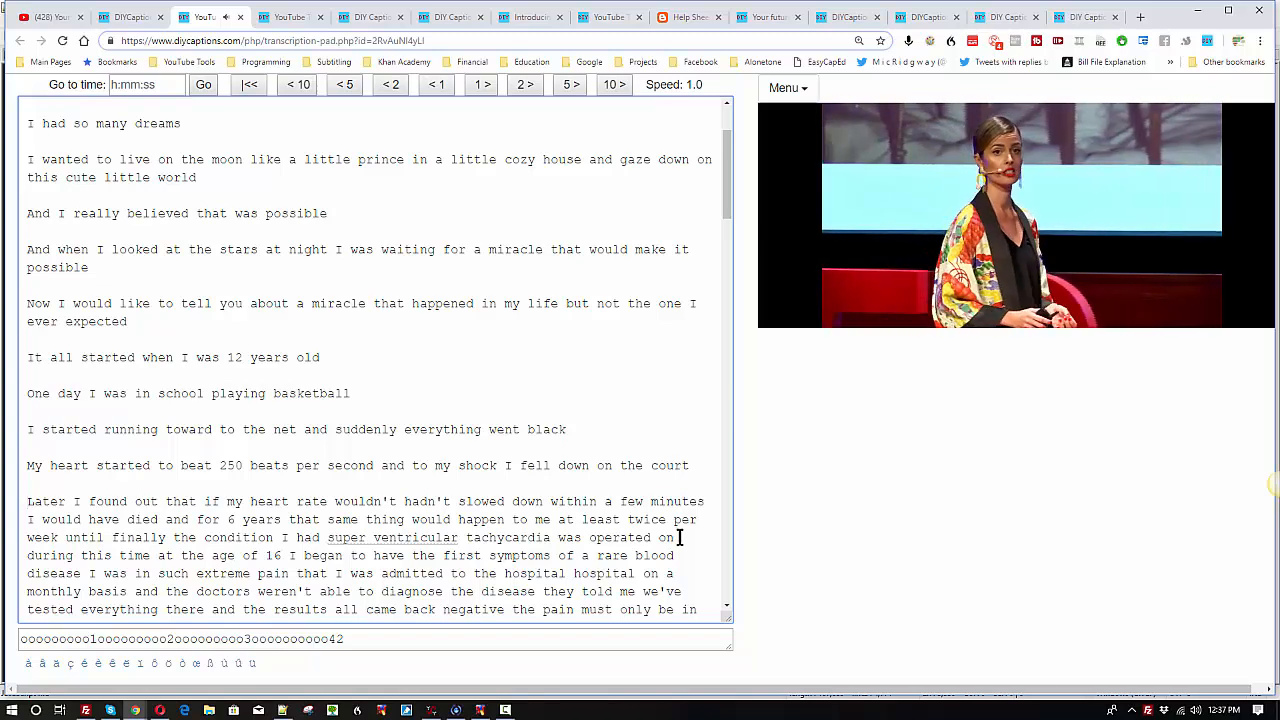
key(Down)
key(Down)
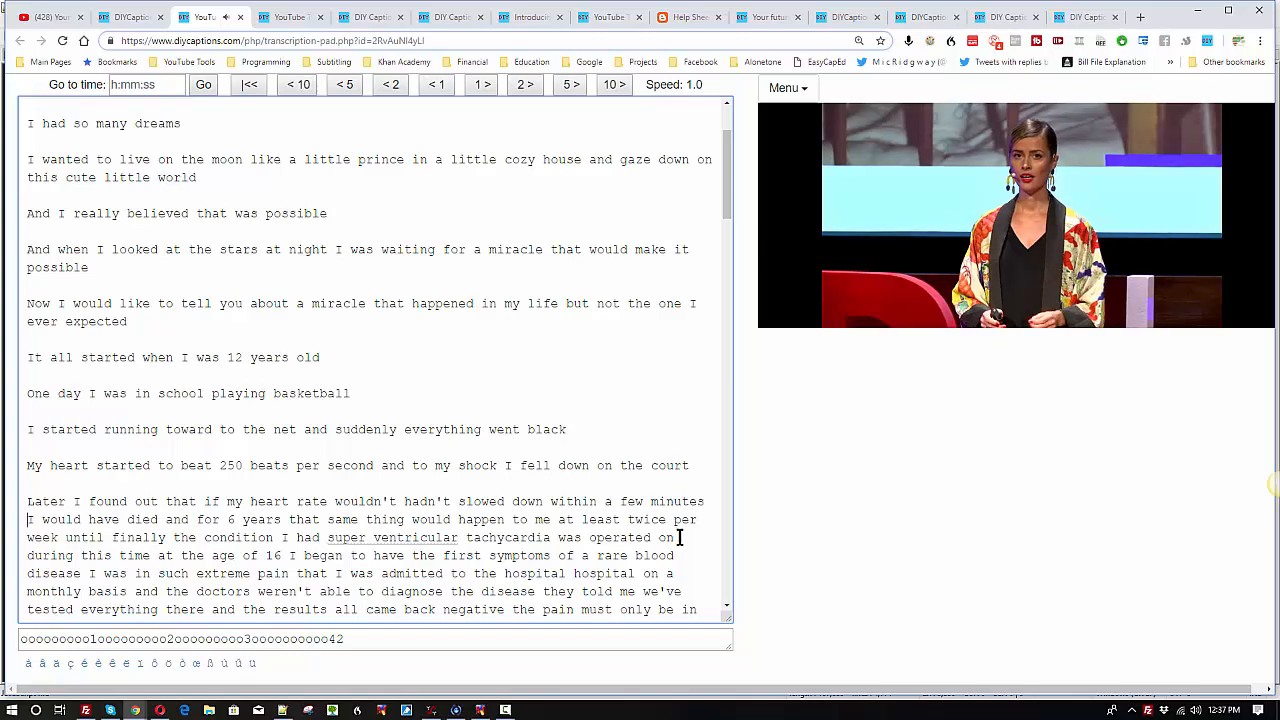
key(Up)
key(ctrl+Right)
key(ctrl+Right)
key(ctrl+Right)
key(ctrl+Right)
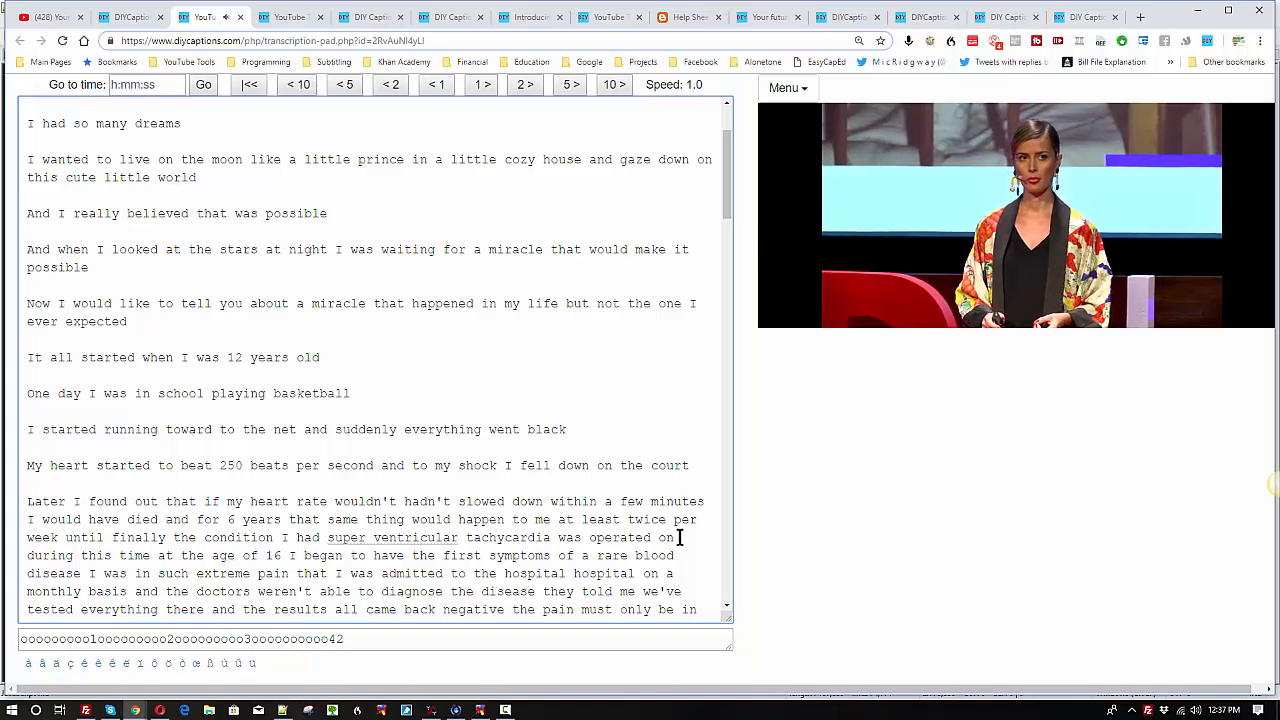
key(Return)
key(Return)
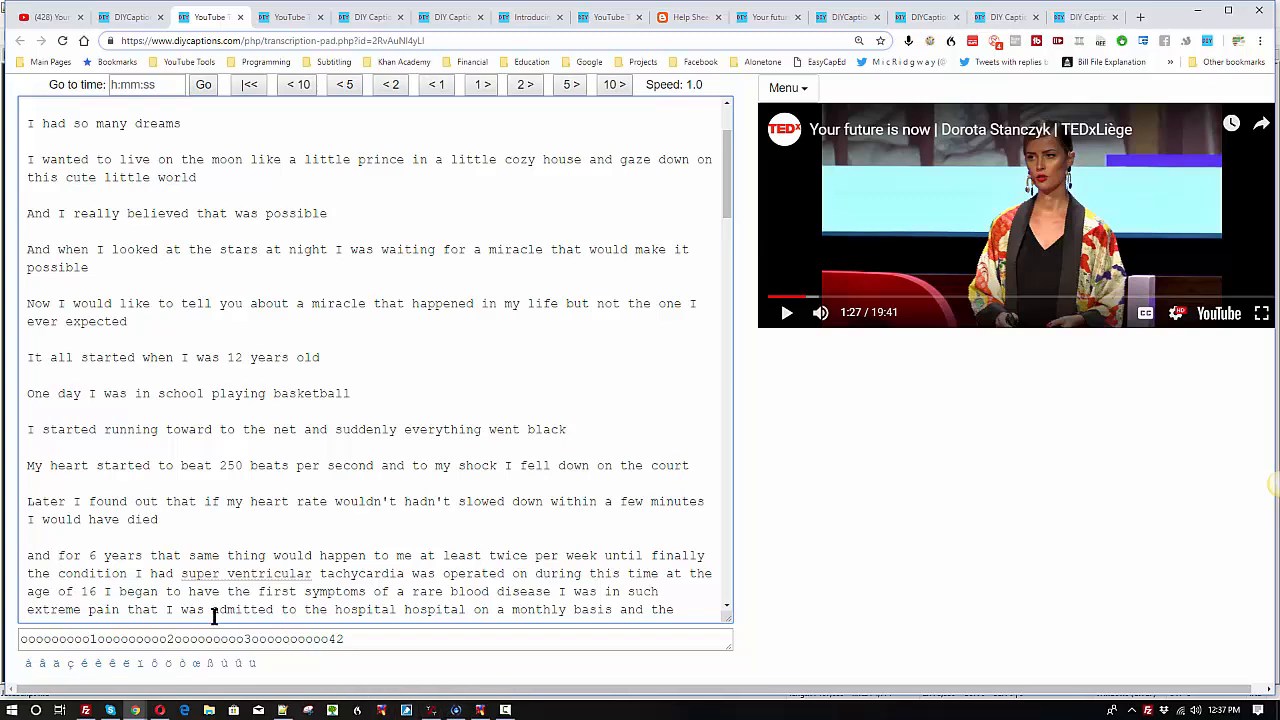
click(104, 557)
Step: Add periods to the first four sentences, after "magic was real", "my childhood", "everything was possible" and "so many dreams"
scroll(155, 328, up, 3)
click(408, 150)
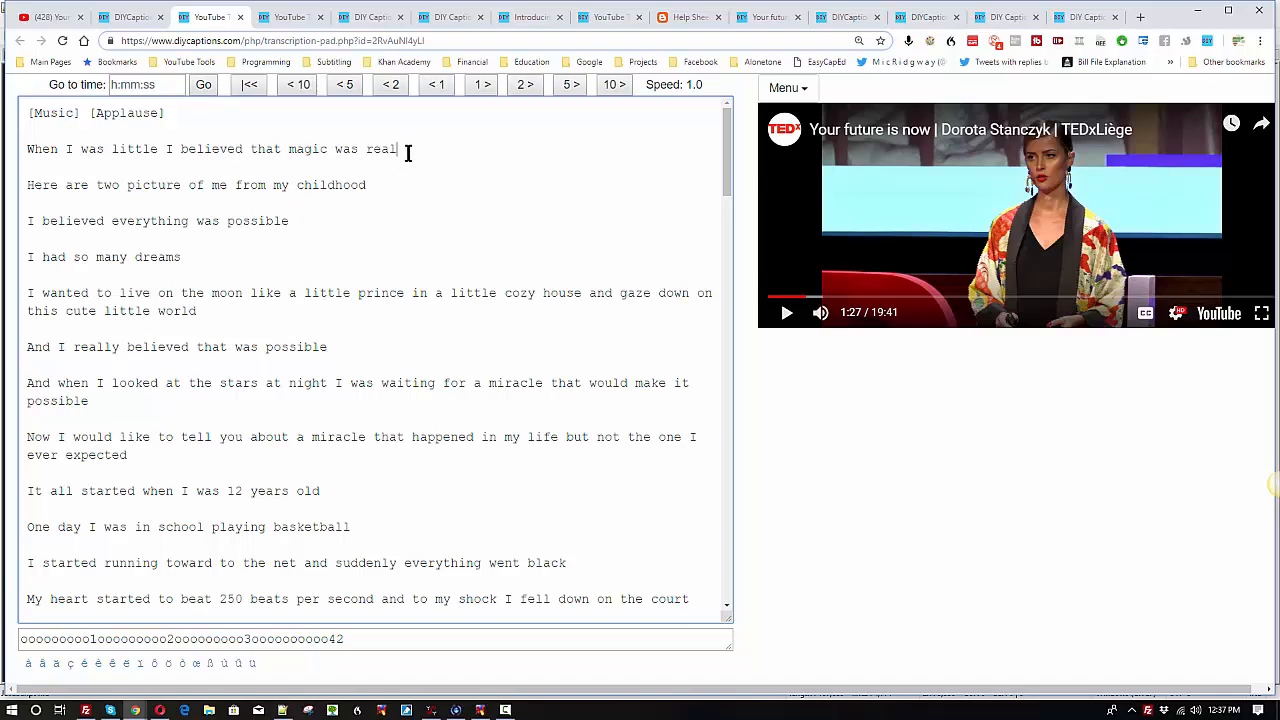
text(.)
click(381, 188)
text(.)
click(294, 221)
text(.)
click(182, 257)
text(.)
Step: Add periods after "this cute little world", "I really believed that was possible", "would make it possible" and "ever expected"
click(207, 312)
text(.)
click(336, 350)
text(.)
click(121, 398)
text(.)
click(180, 452)
text(..)
Step: Add periods after "12 years old", "playing basketball", "everything went black", "on the court" and "I would have died"
click(352, 527)
text(.)
scroll(430, 460, down, 3)
click(569, 428)
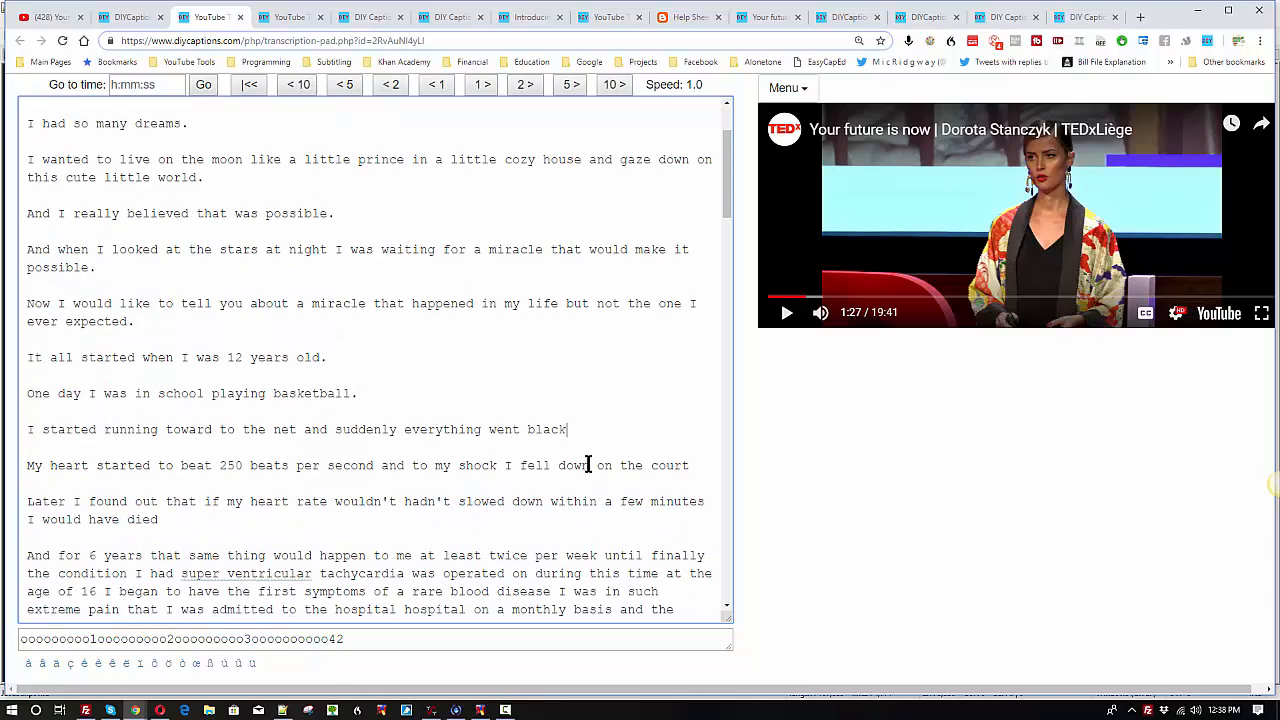
text(.)
click(690, 465)
text(..)
Step: Add commas after "When I was little" and after "when I looked at the stars at night"
scroll(197, 436, up, 3)
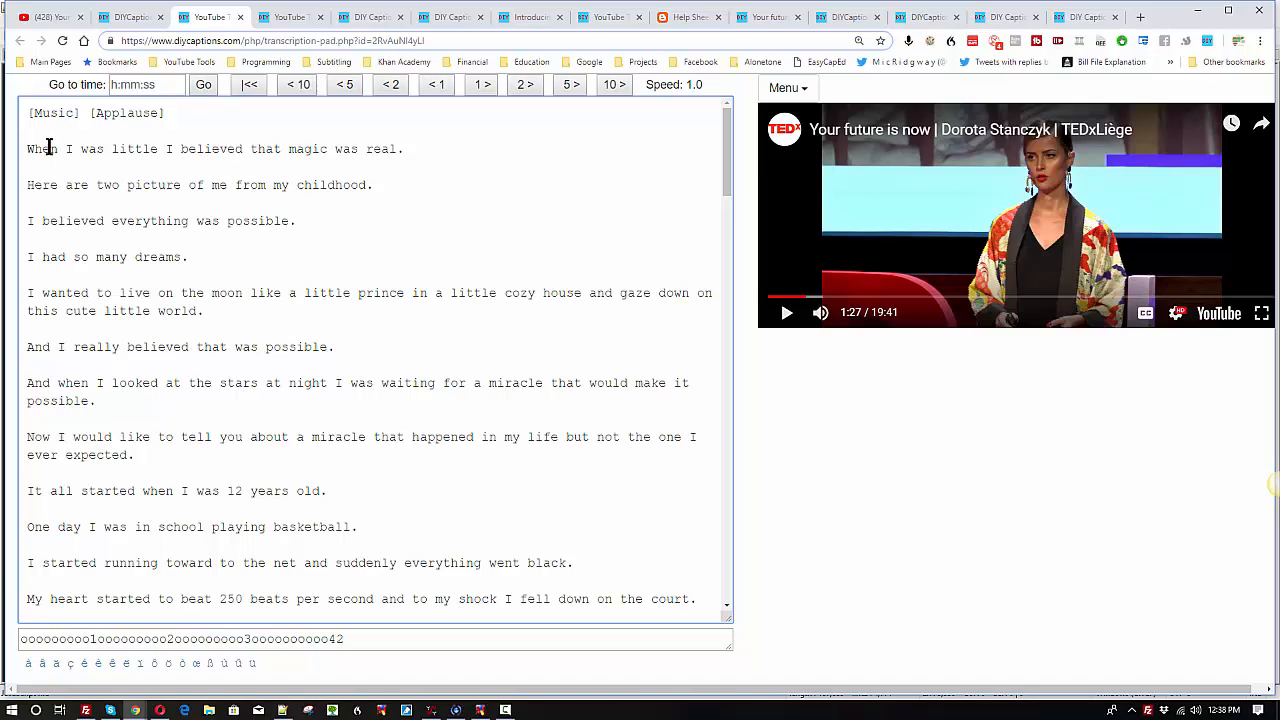
click(158, 149)
text(,)
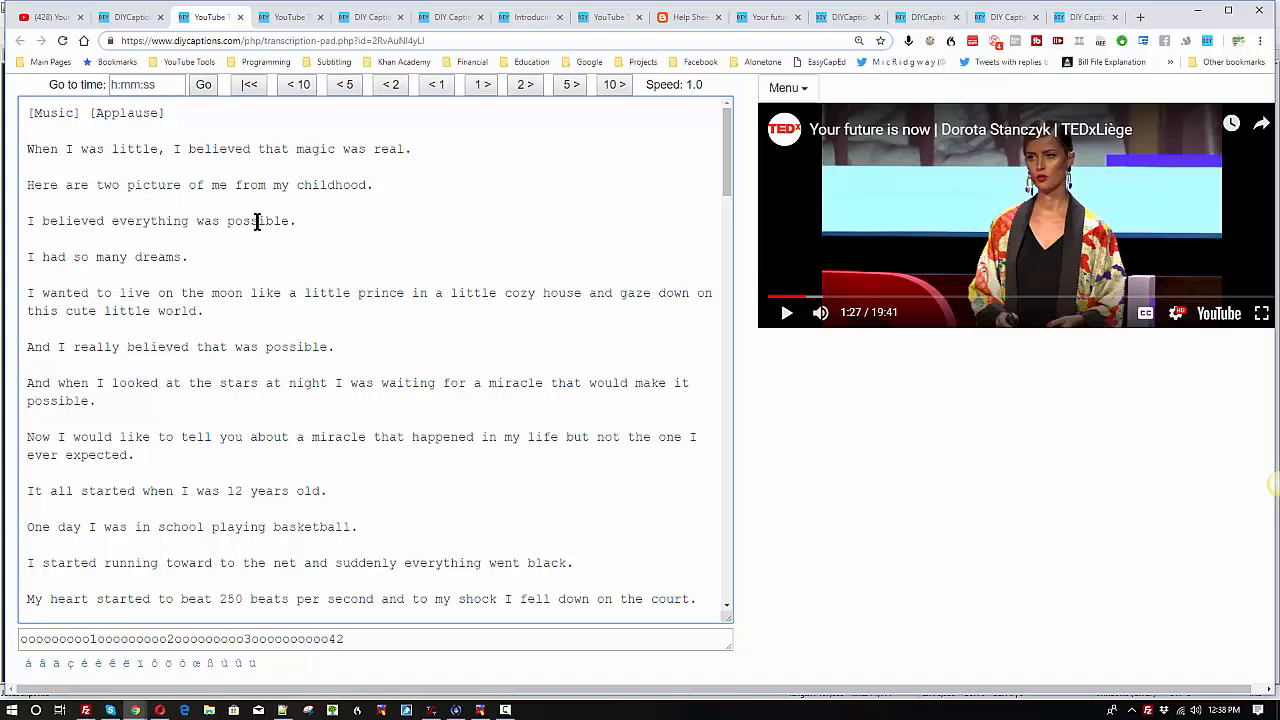
scroll(257, 221, down, 1)
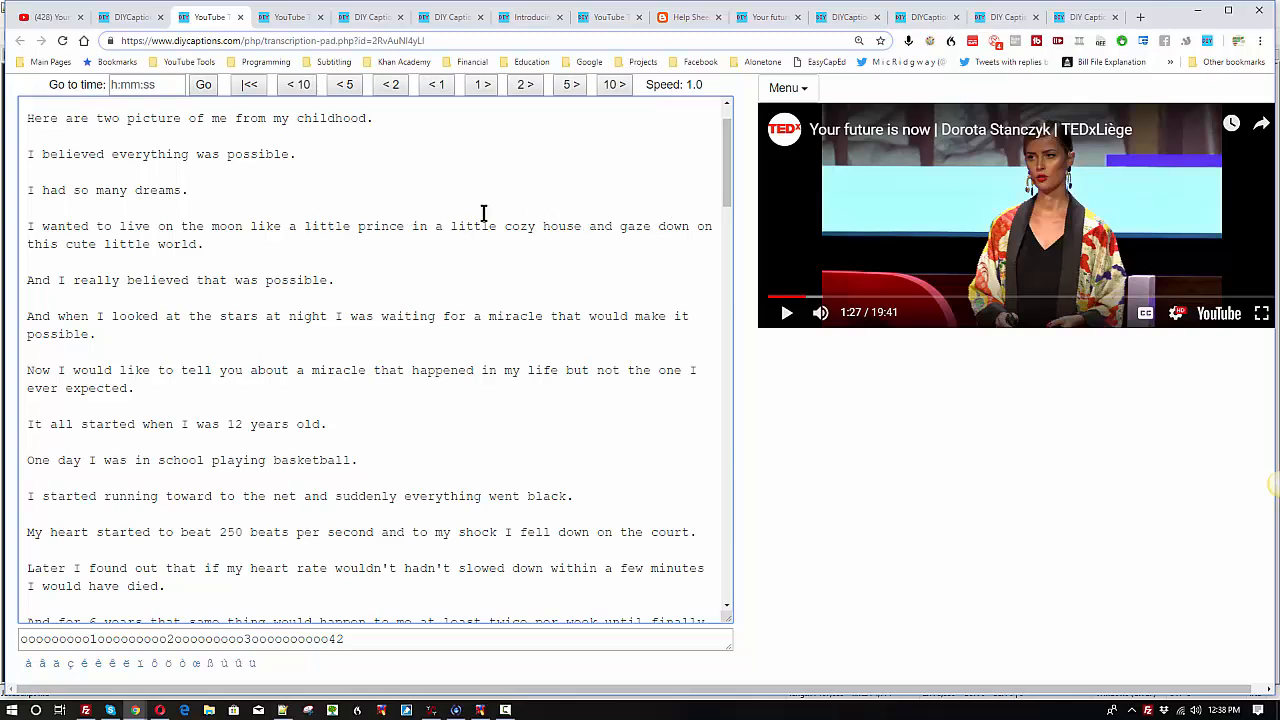
scroll(234, 240, down, 1)
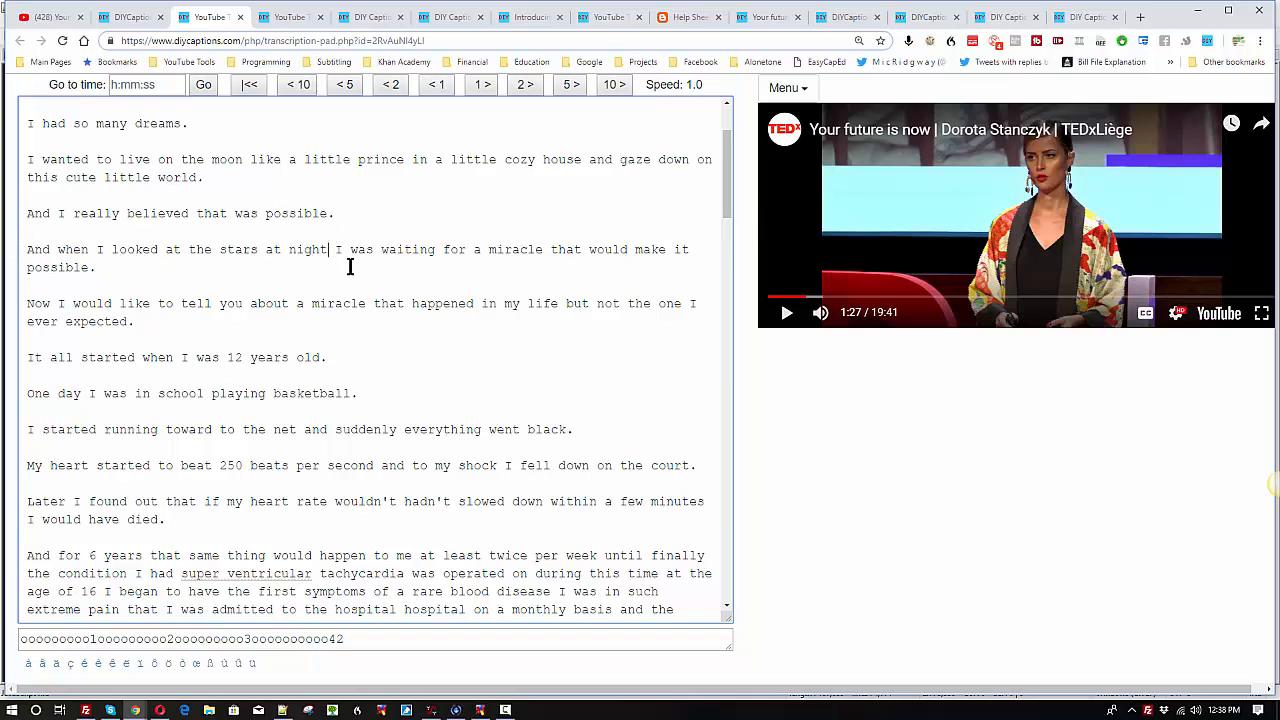
text(,)
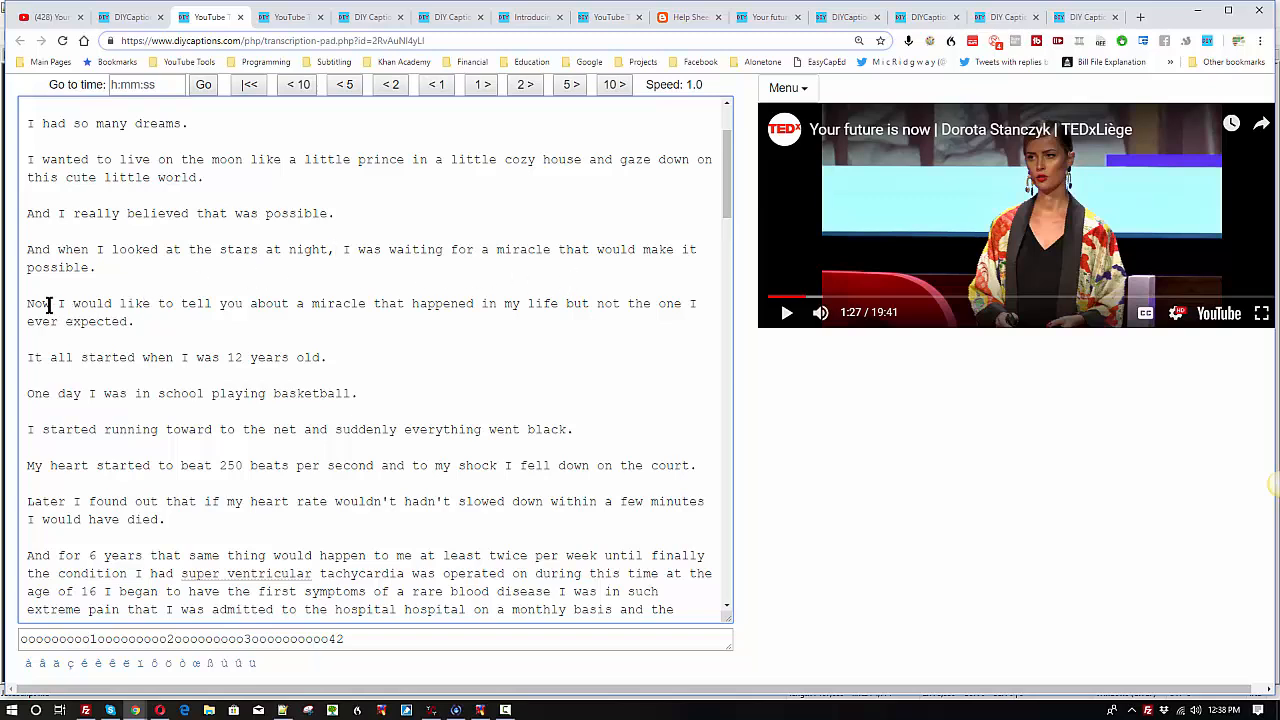
text(,)
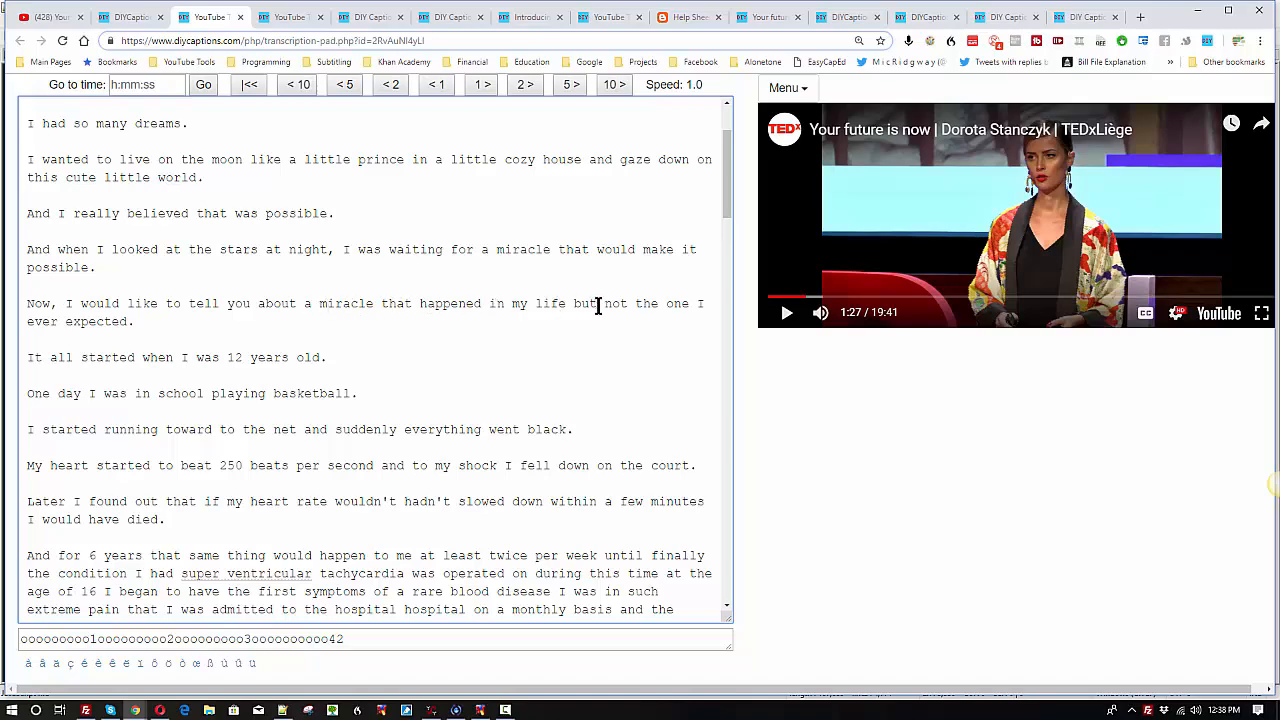
Step: Add commas after "Now" and "in my life" in the miracle sentence, and after "One day" in the basketball sentence
click(568, 303)
text(,)
scroll(120, 290, down, 1)
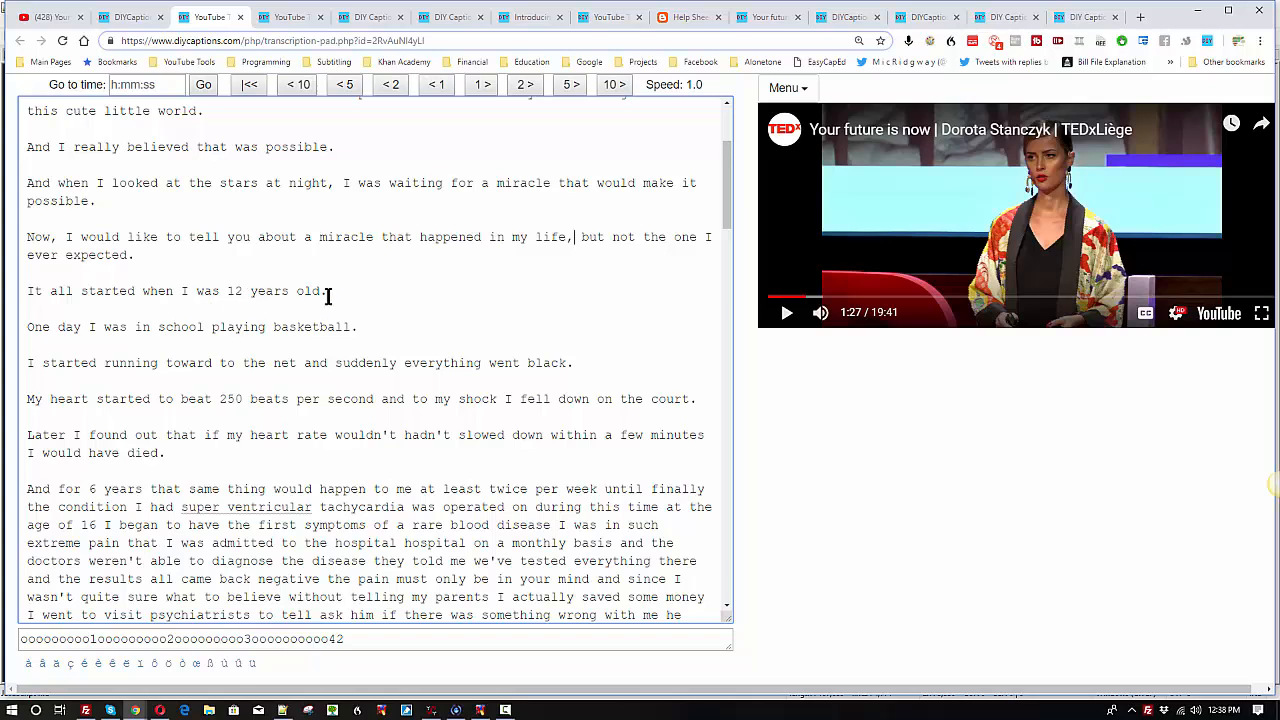
click(83, 327)
text(,)
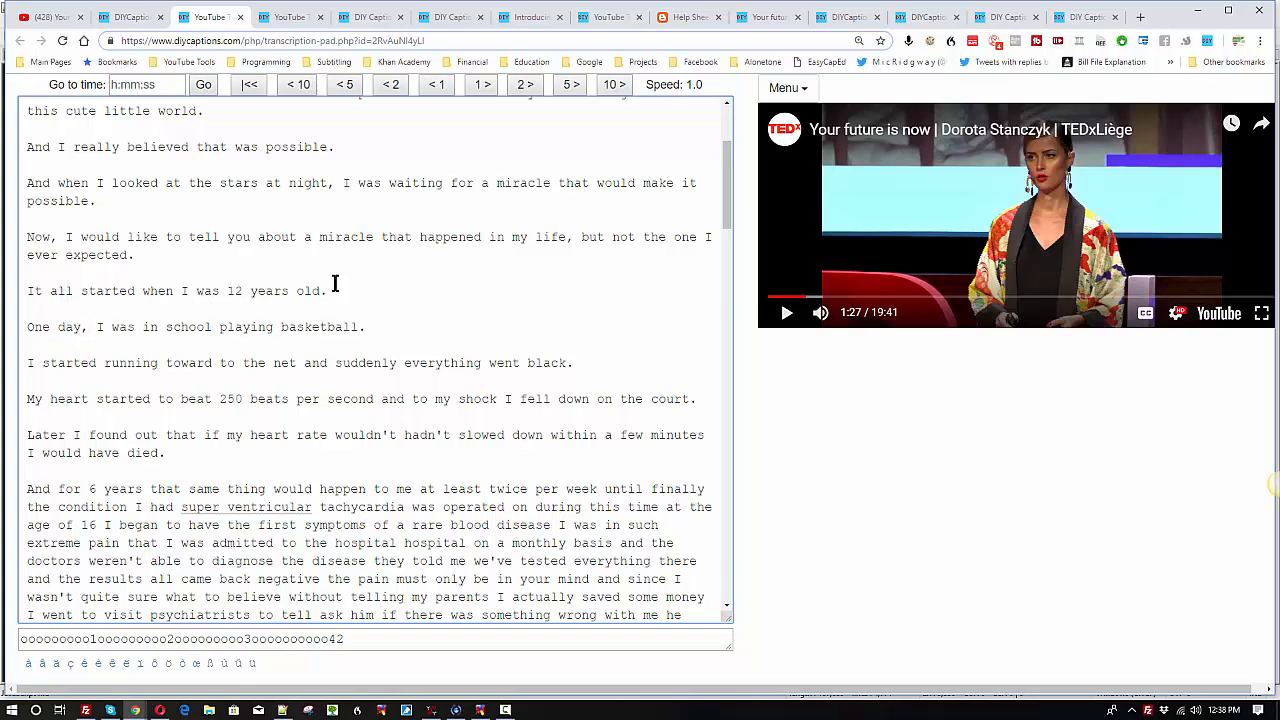
Step: In the "My heart started to beat" sentence, insert "at" before "250 beats" and add commas after "second" and "my shock"
scroll(335, 284, down, 3)
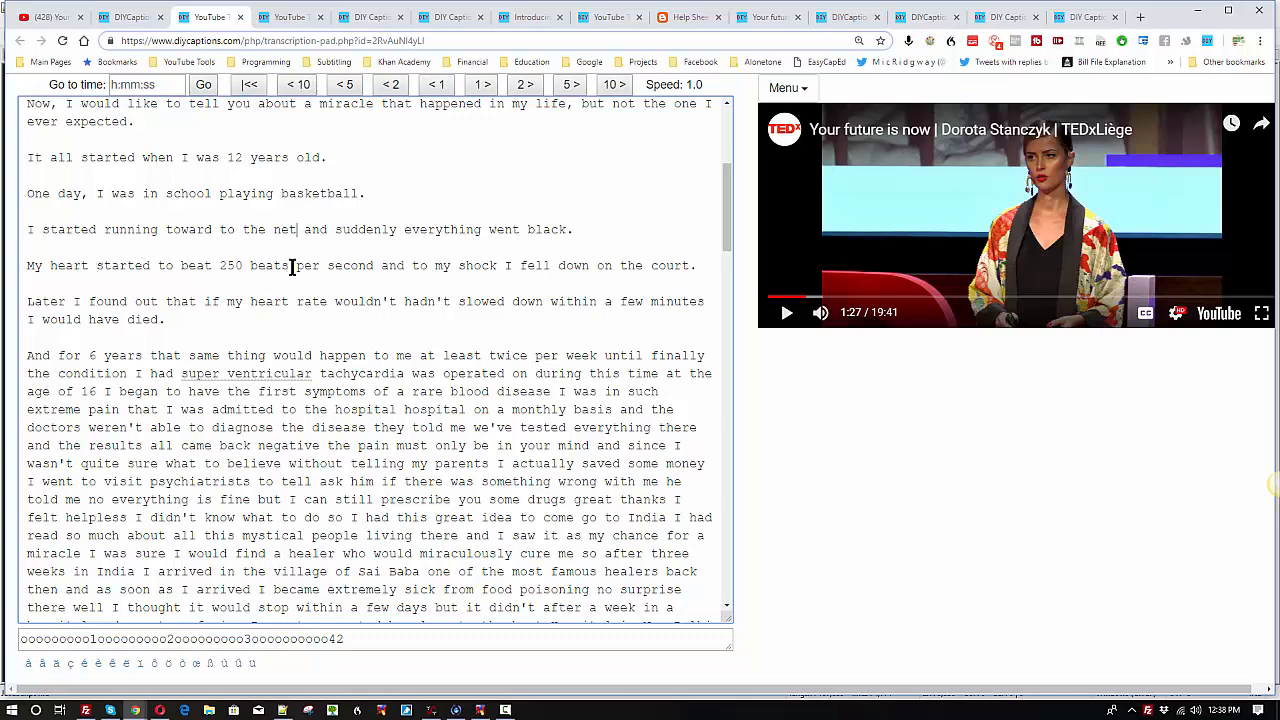
click(219, 266)
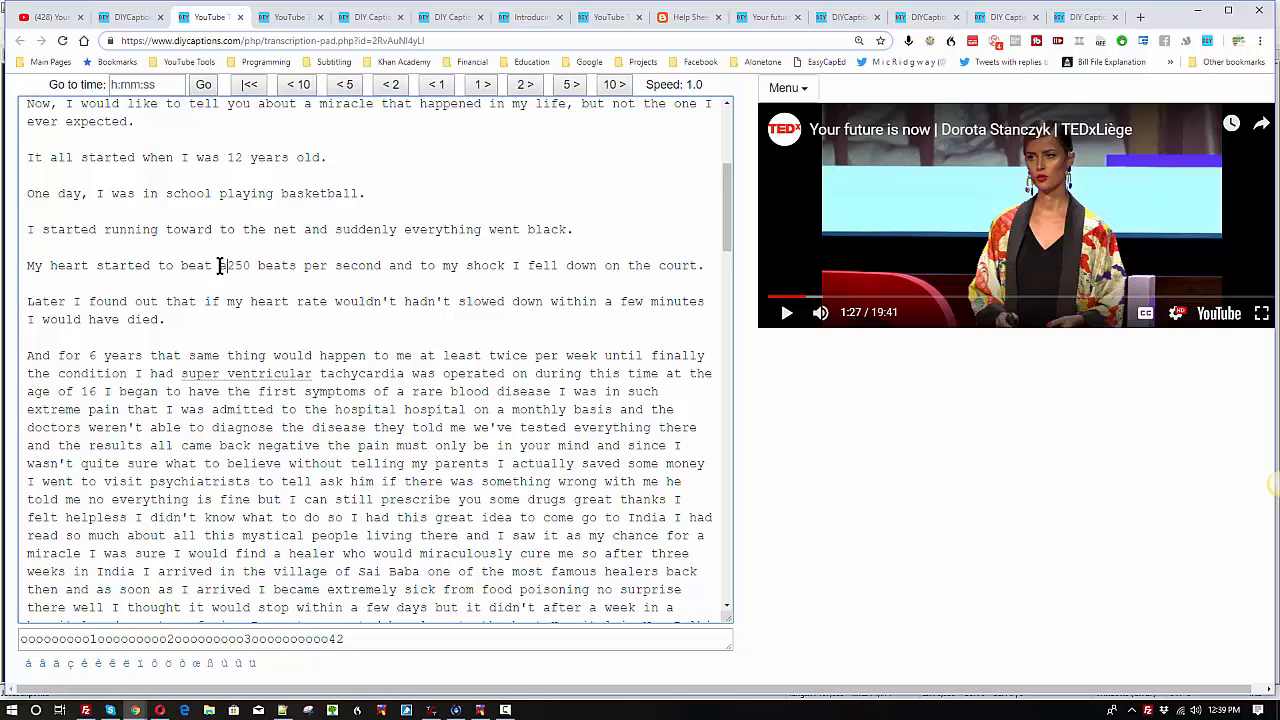
text(at)
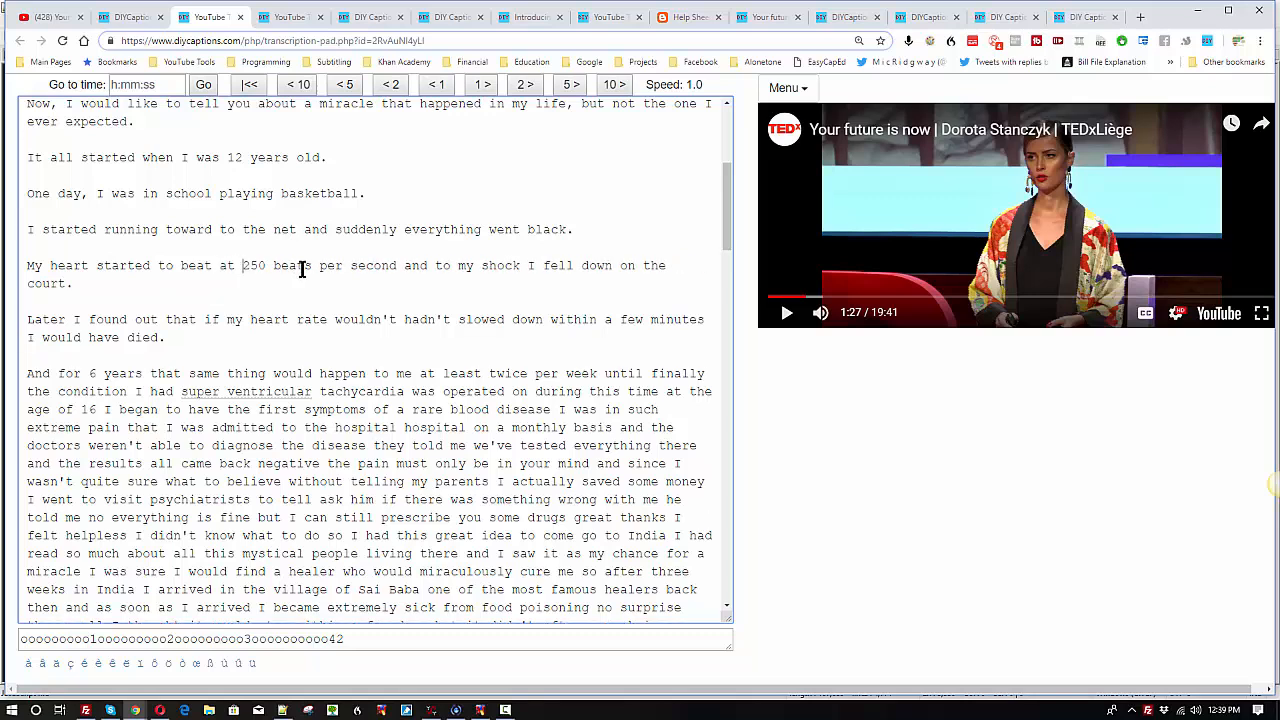
click(397, 265)
text(,)
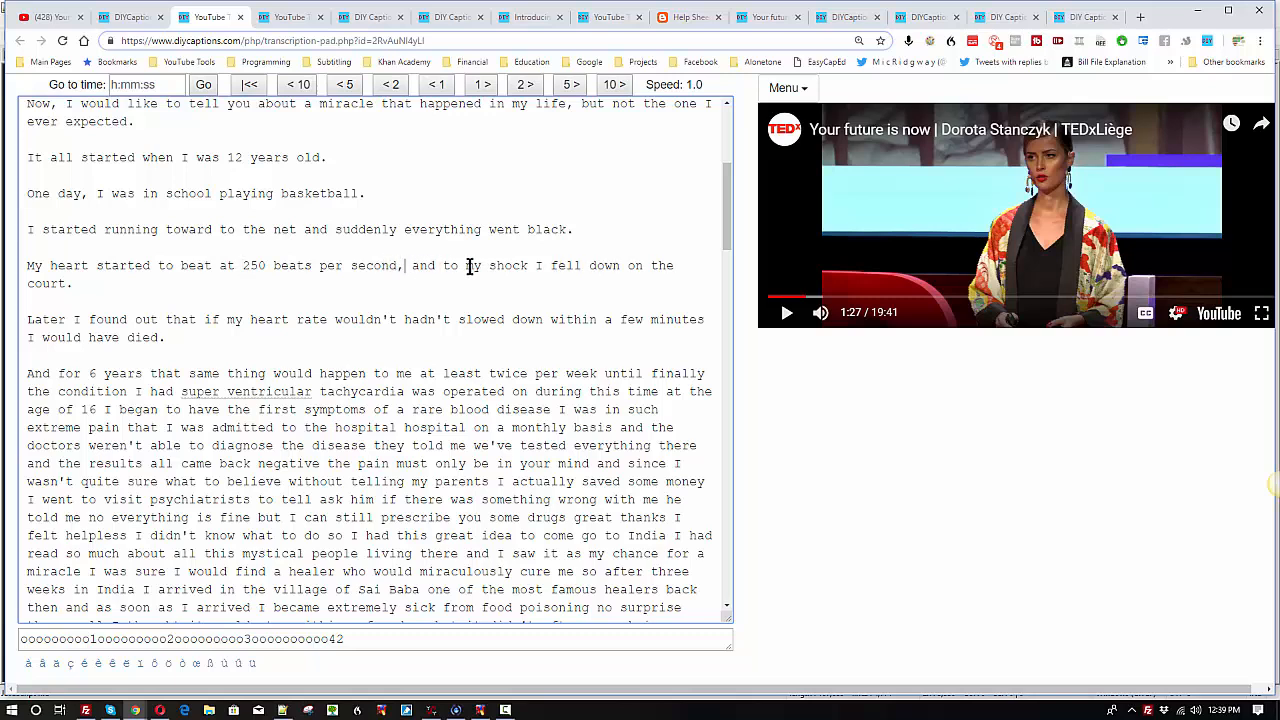
click(527, 265)
text(,)
Step: Review the punctuated sentences from the start of the transcript down to the unedited text that follows "I would have died."
click(192, 342)
scroll(192, 342, up, 4)
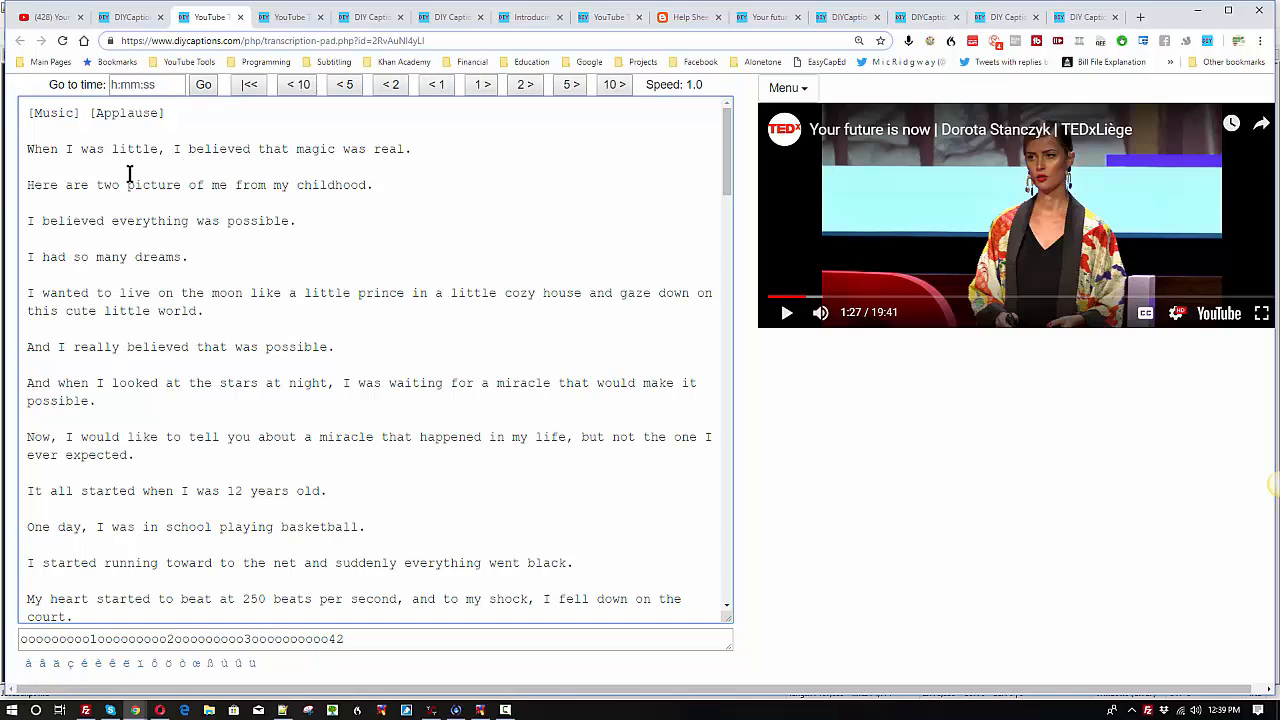
scroll(217, 394, down, 2)
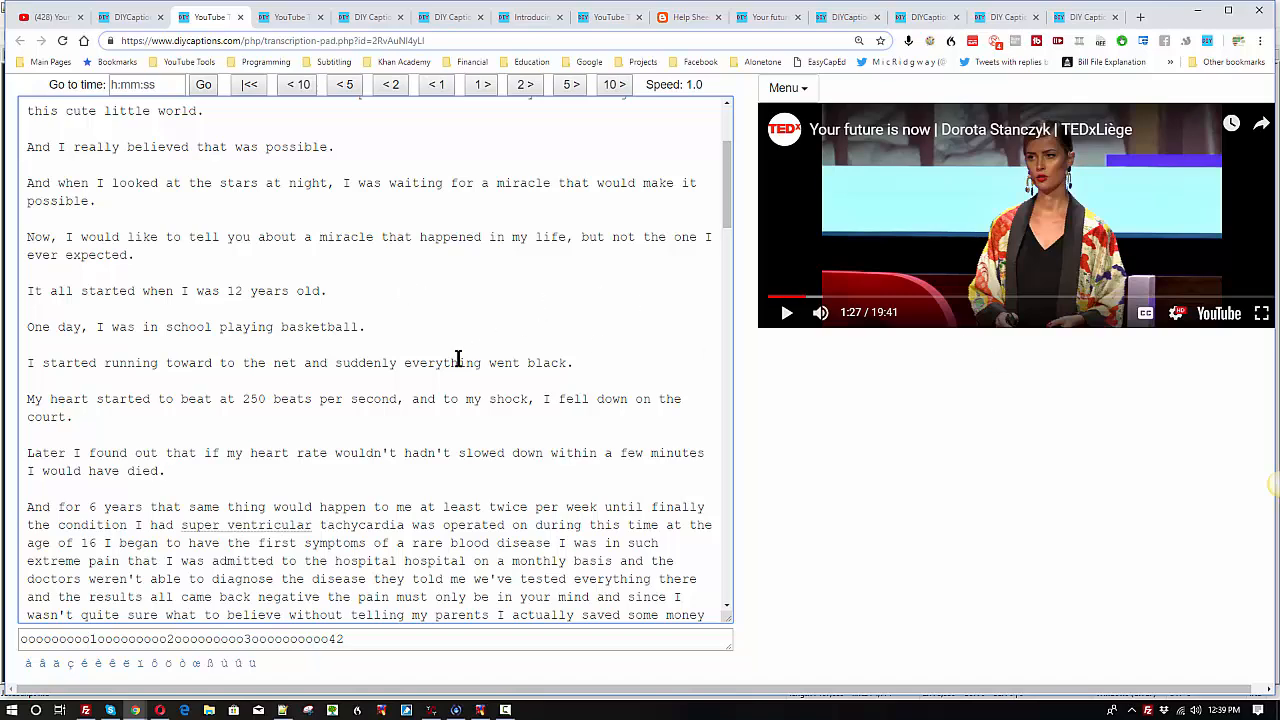
scroll(134, 337, up, 3)
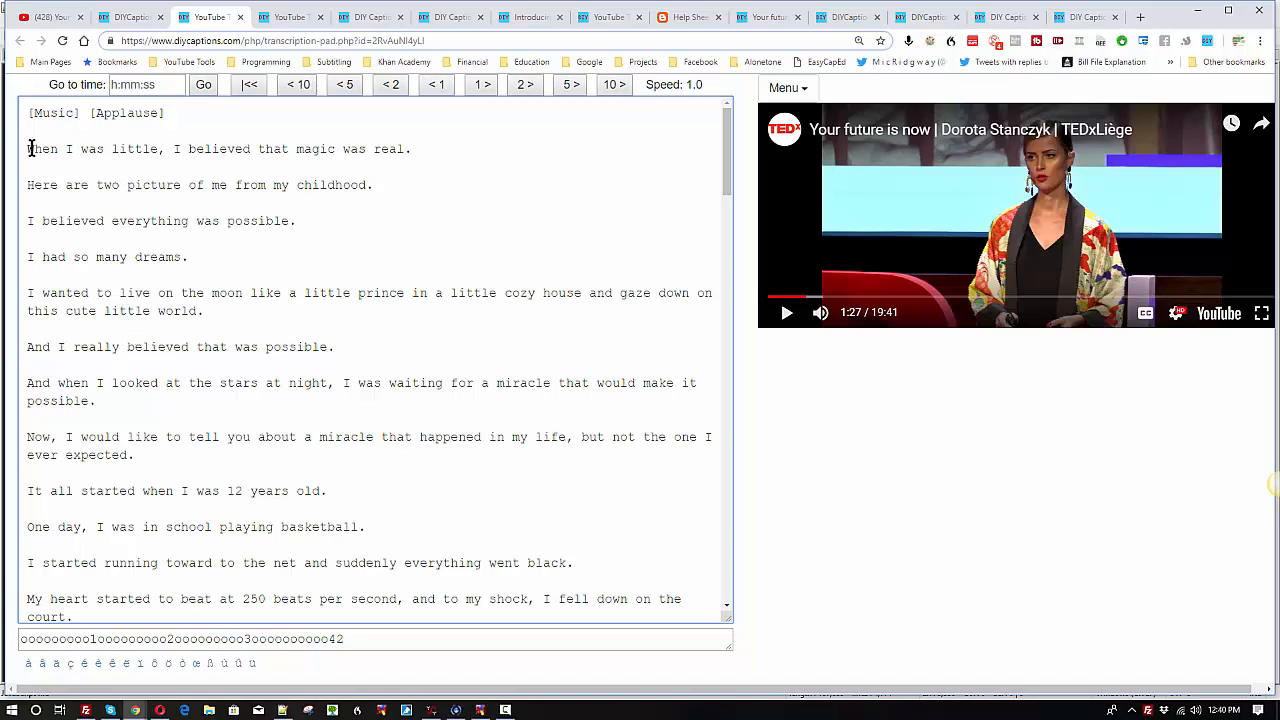
click(425, 157)
scroll(160, 200, down, 5)
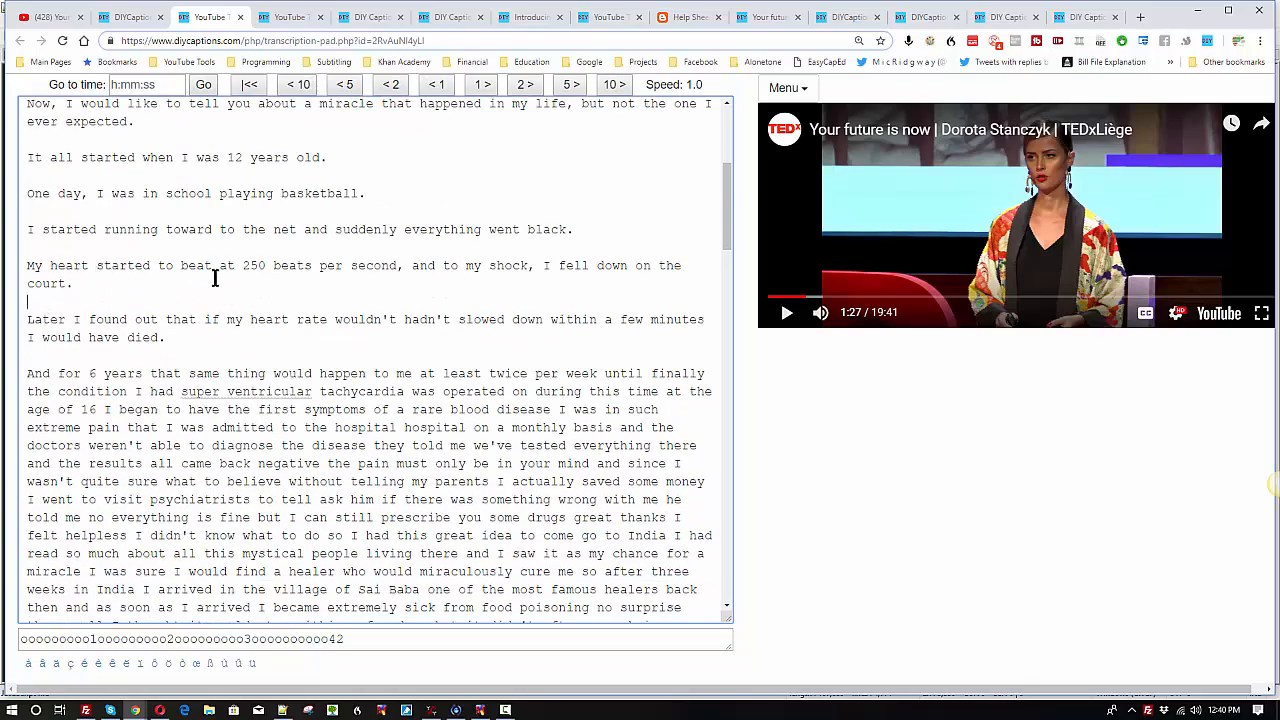
scroll(166, 256, up, 5)
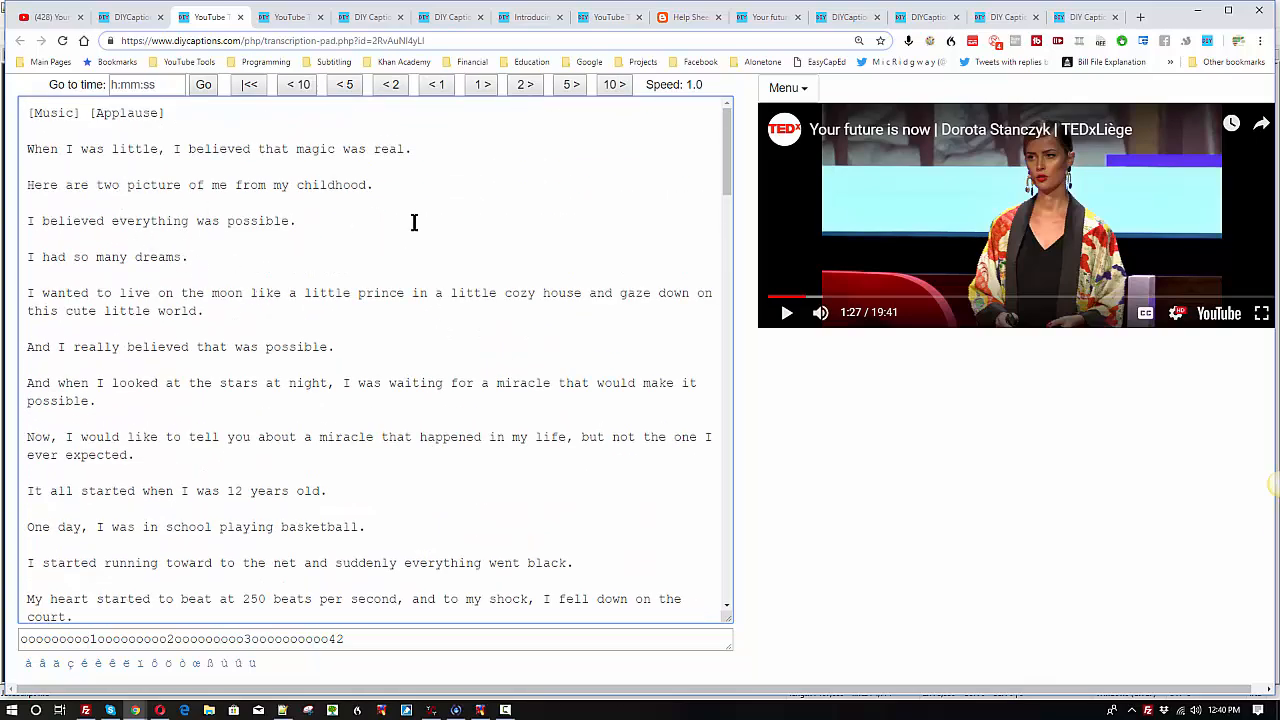
scroll(360, 463, down, 3)
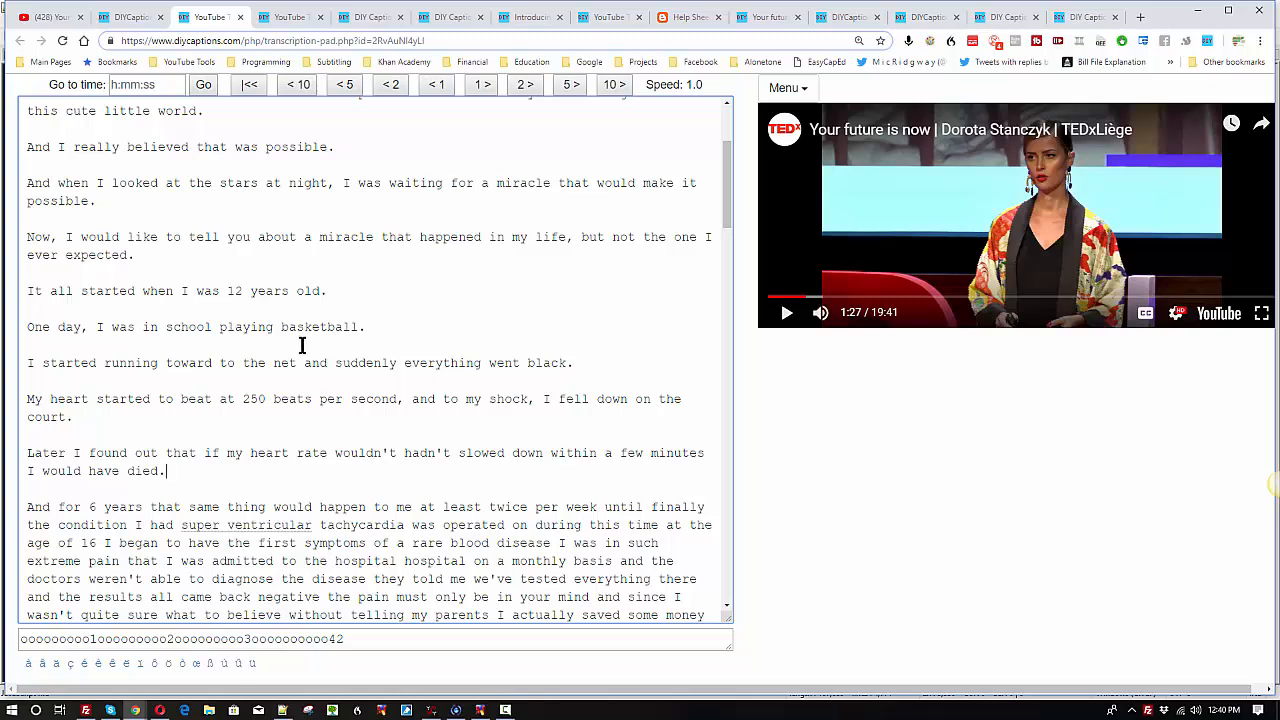
click(172, 468)
scroll(205, 429, down, 2)
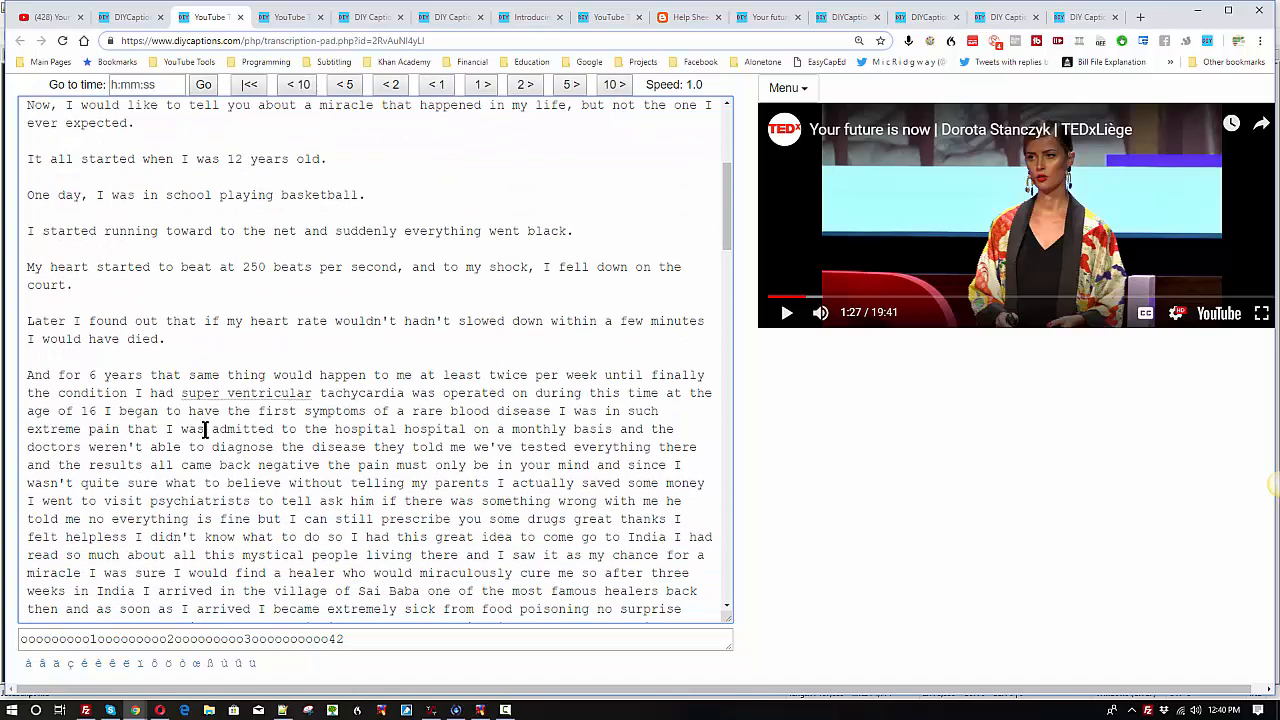
scroll(234, 432, up, 3)
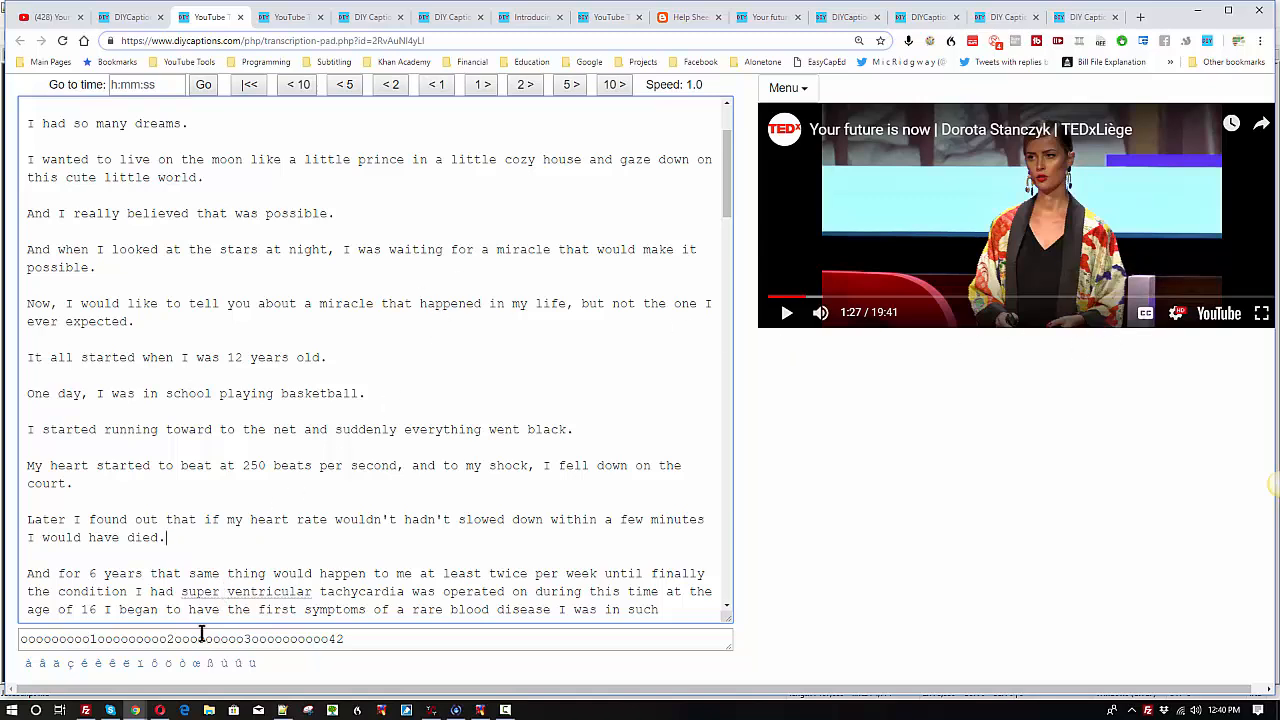
Step: Switch from the transcript to another open program window
key(alt+Tab)
key(alt+Tab)
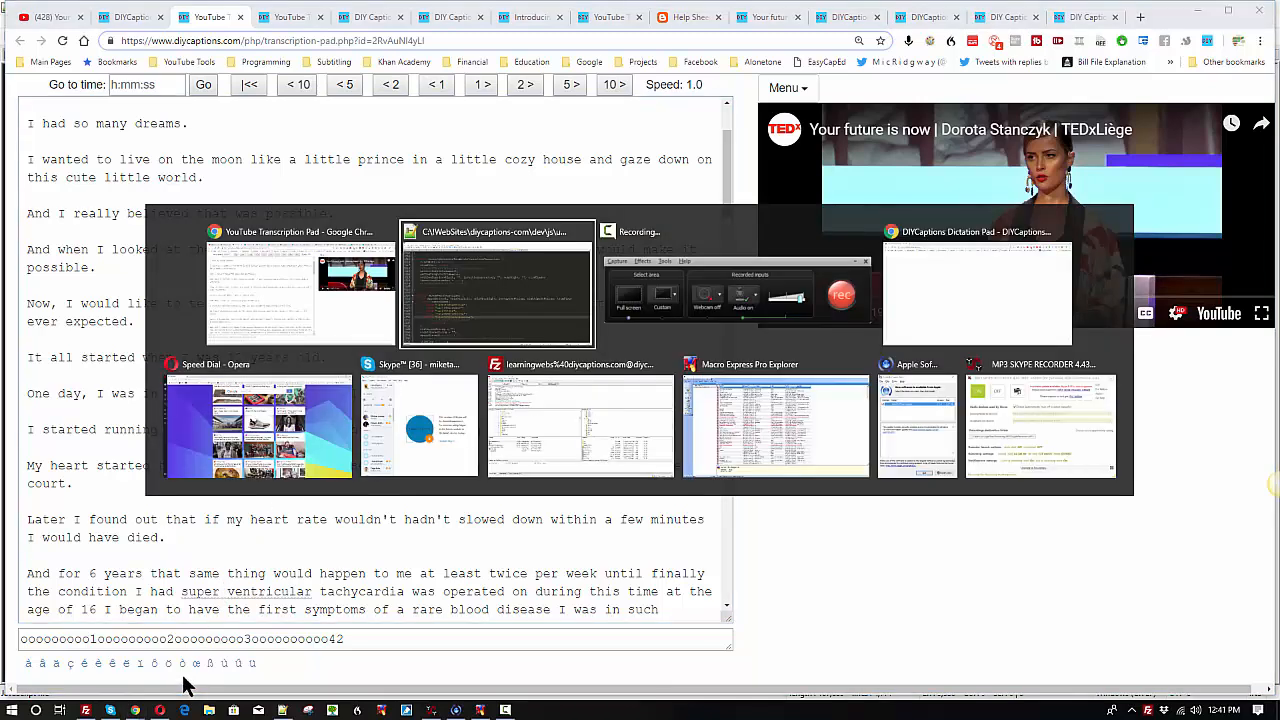